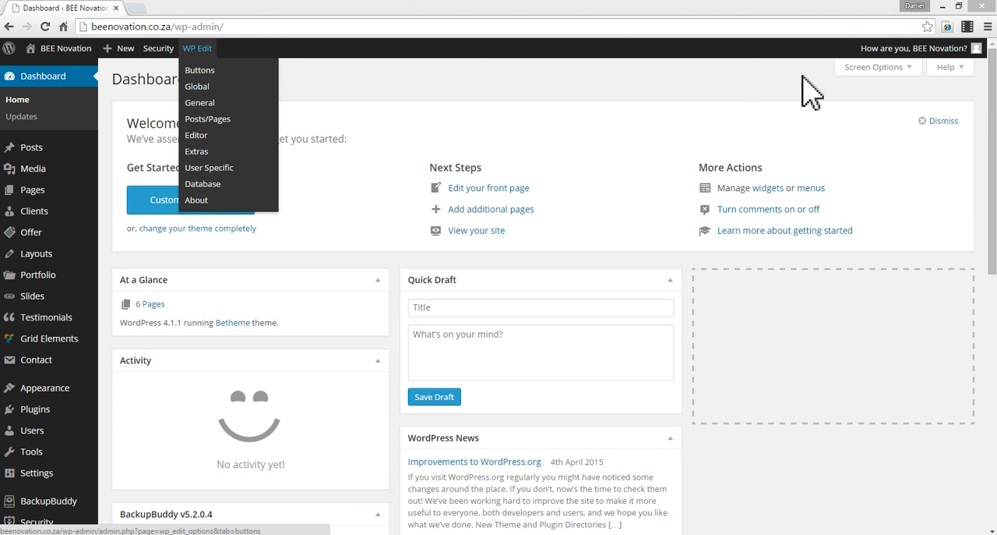
# - Log out of the site's admin account and open the public home page at beenovation.co.za
pyautogui.moveTo(888, 50)
pyautogui.click(900, 113)
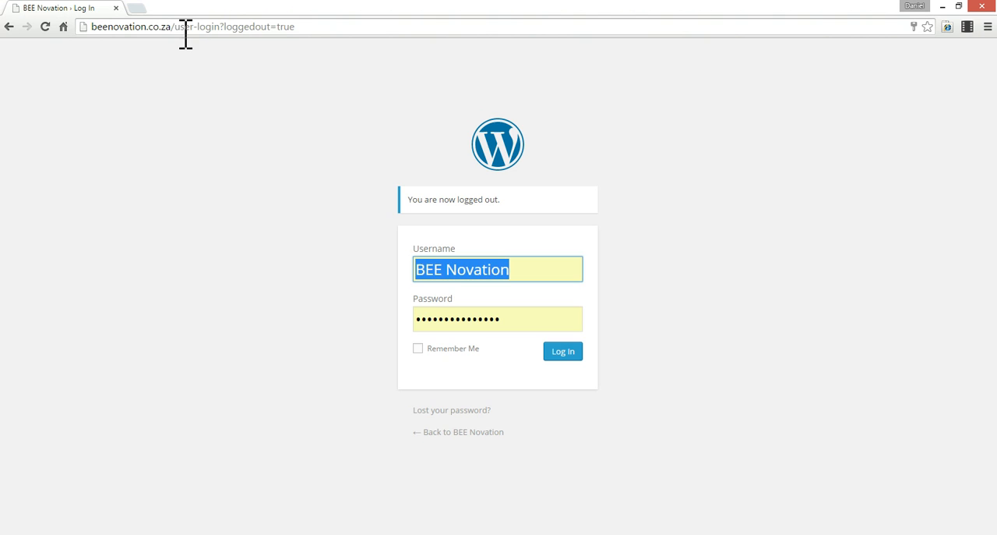
pyautogui.moveTo(174, 27); pyautogui.dragTo(494, 67)
pyautogui.press('BackSpace')
pyautogui.press('Return')
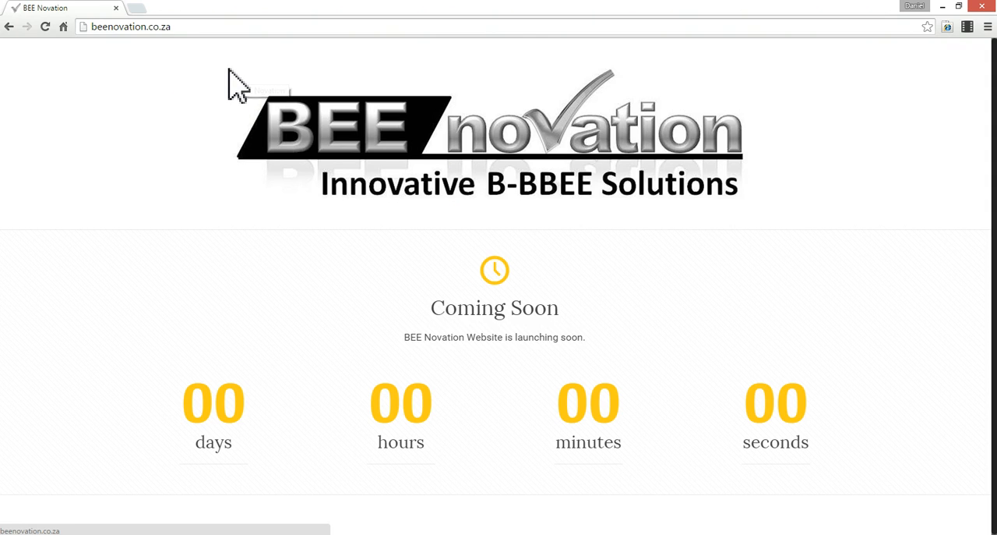
# - Open the login page at beenovation.co.za/user-login and log in with the prefilled credentials and Remember Me enabled
pyautogui.click(212, 28)
pyautogui.click(212, 28)
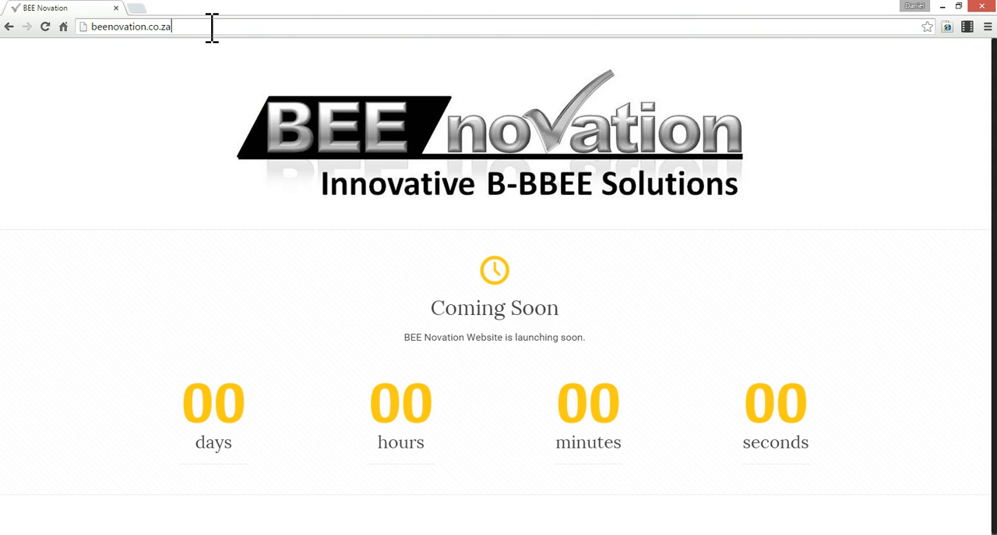
pyautogui.write('/us')
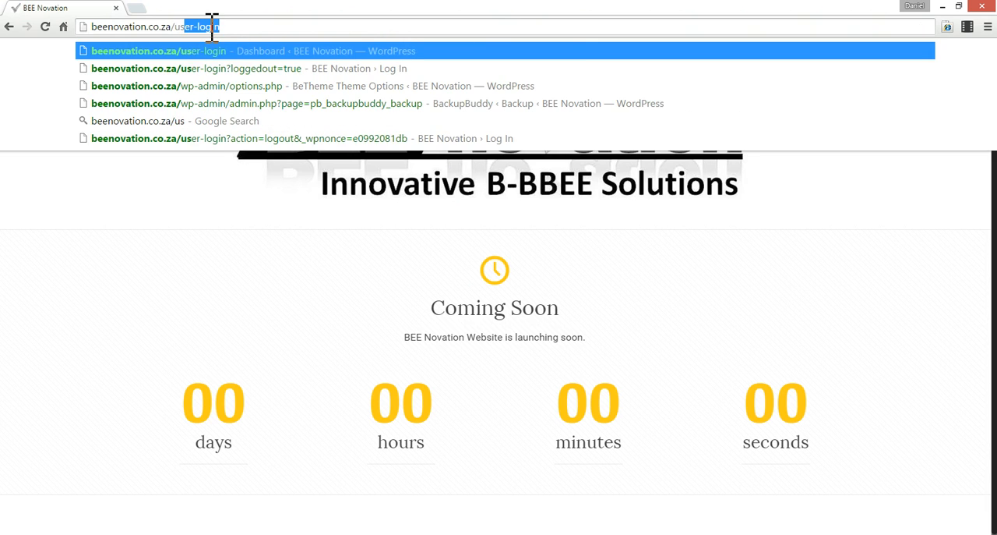
pyautogui.write('er-login')
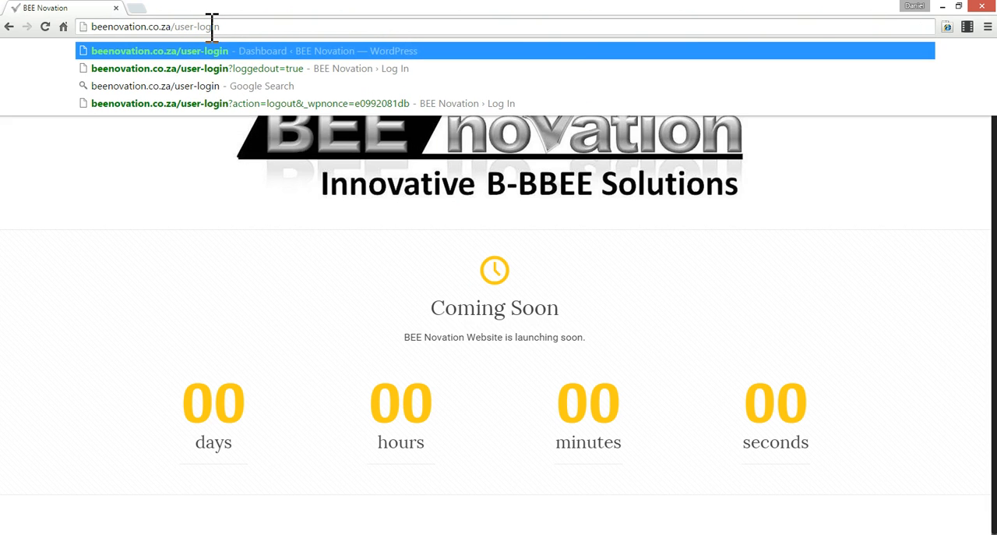
pyautogui.press('Return')
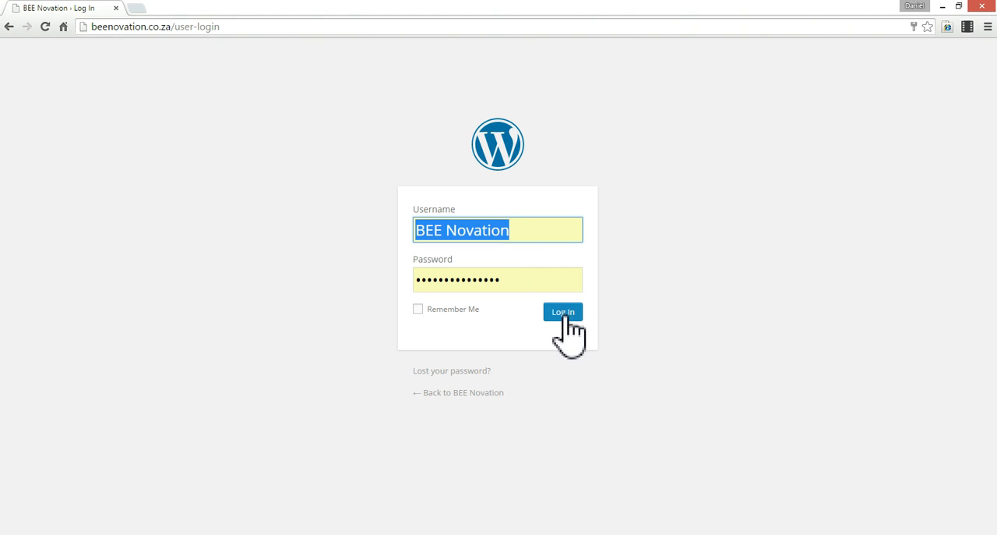
pyautogui.click(419, 309)
pyautogui.click(563, 314)
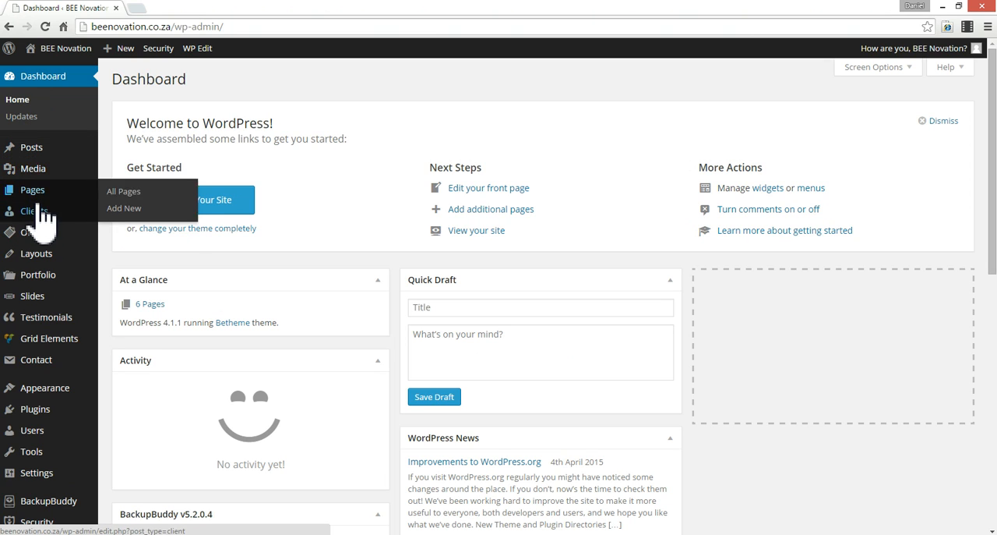
# - Add a new page and title it "Test Page"
pyautogui.moveTo(43, 151)
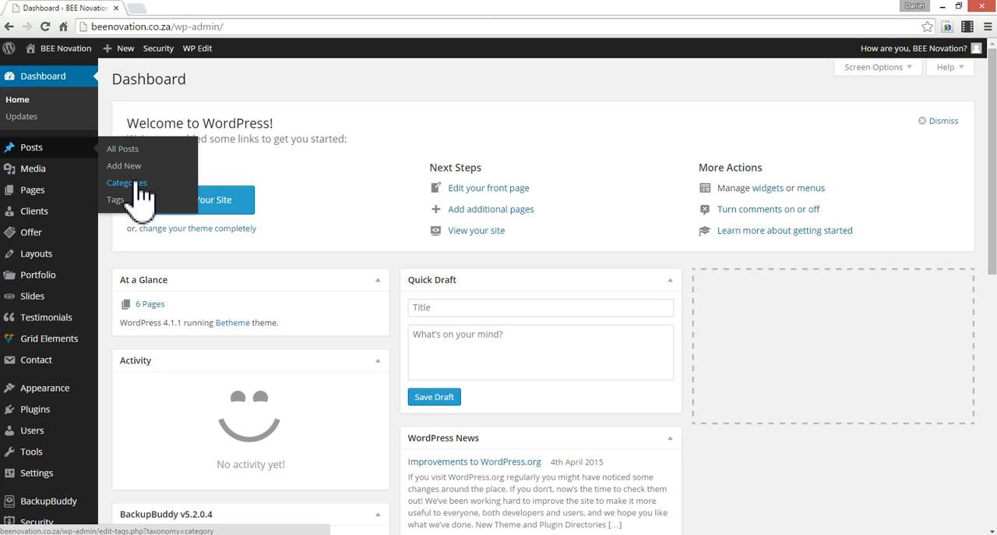
pyautogui.moveTo(43, 177)
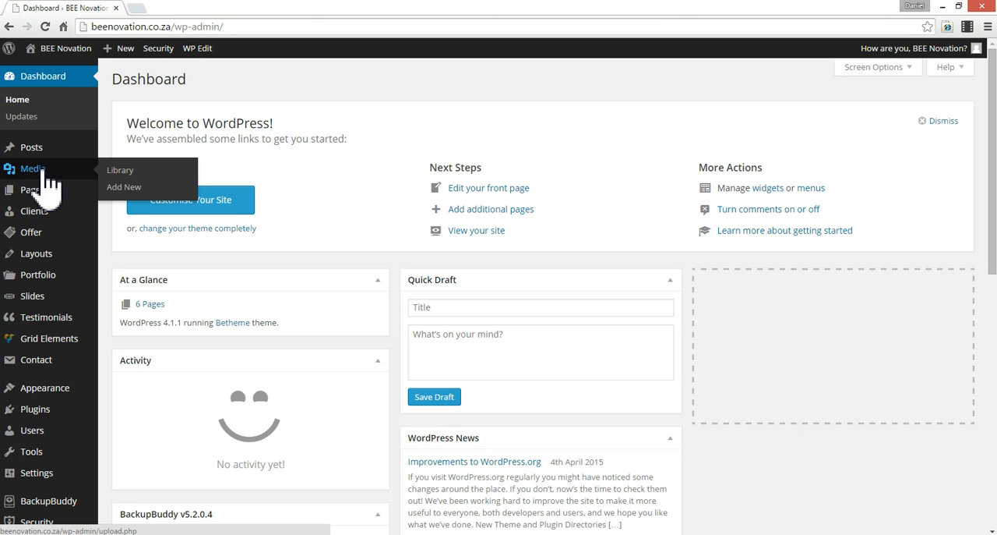
pyautogui.moveTo(74, 199)
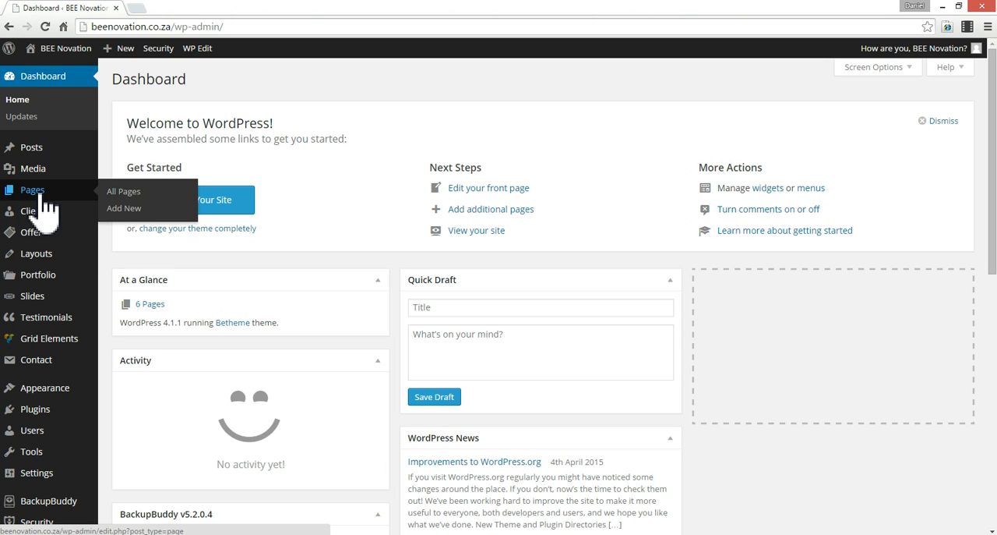
pyautogui.click(133, 208)
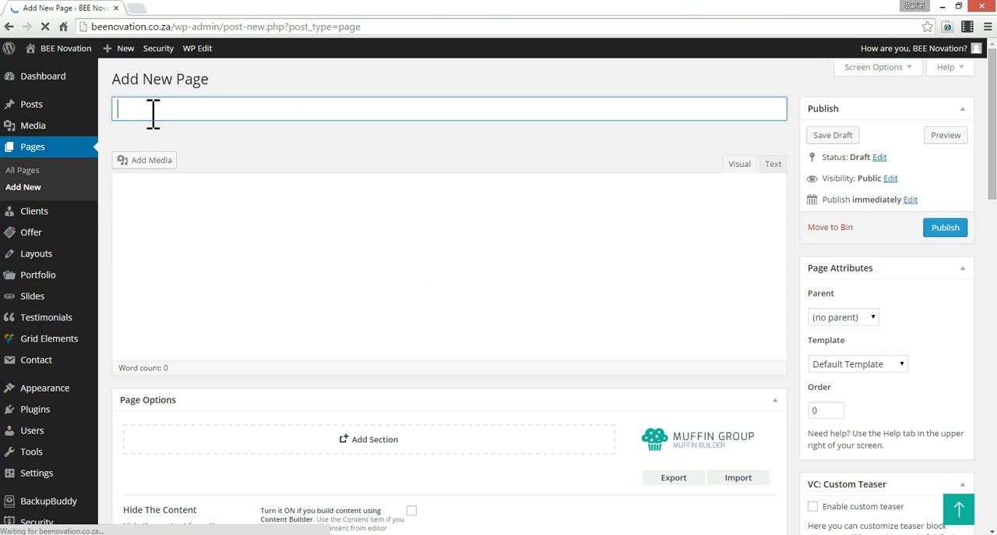
pyautogui.write('Test Page')
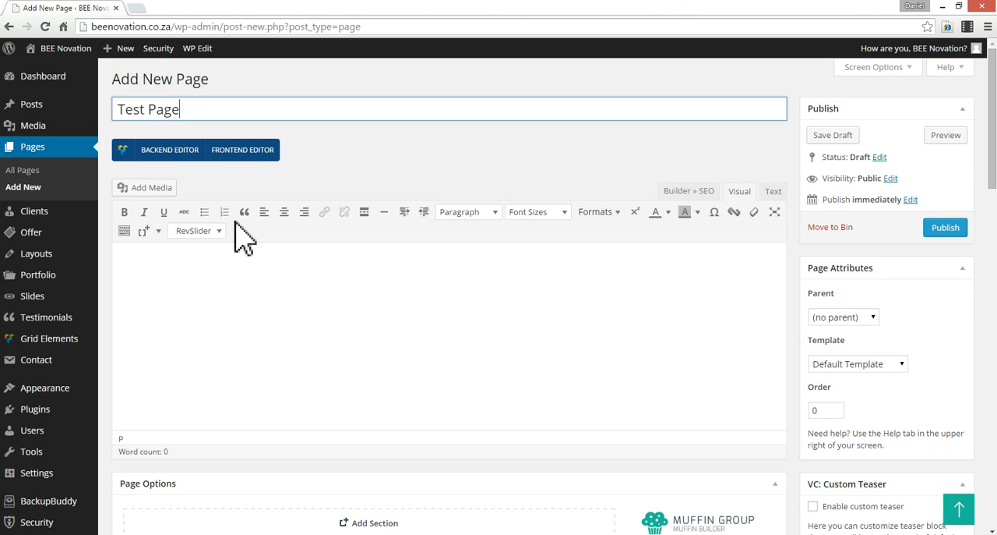
# - Paste the copied text about areas of expertise, services and industries into the page body
pyautogui.click(237, 296)
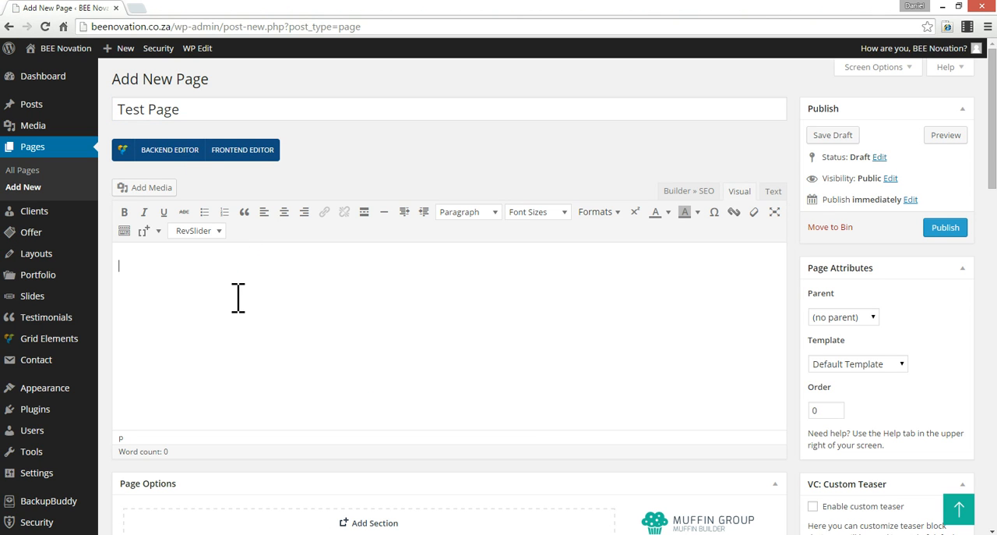
pyautogui.scroll(-2, 239, 296)
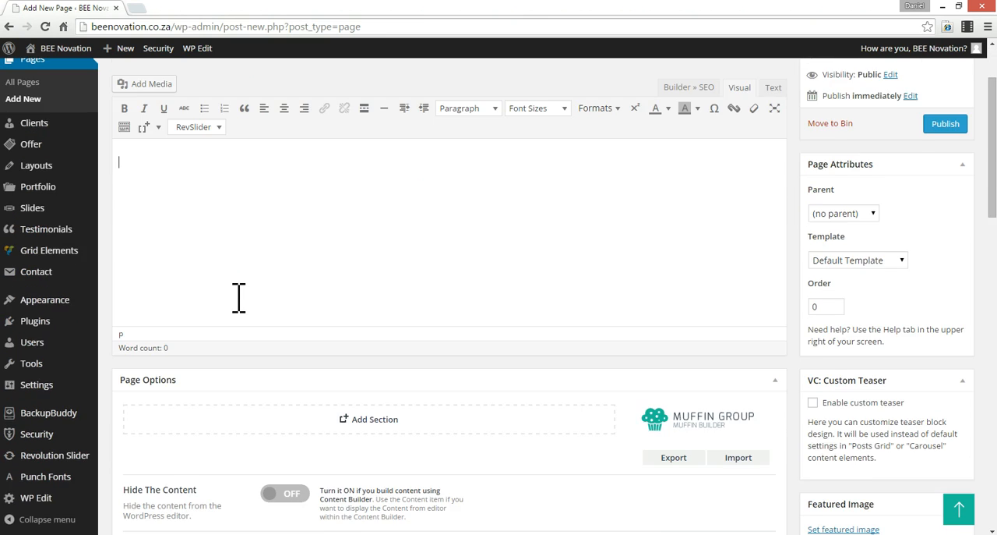
pyautogui.scroll(2, 303, 309)
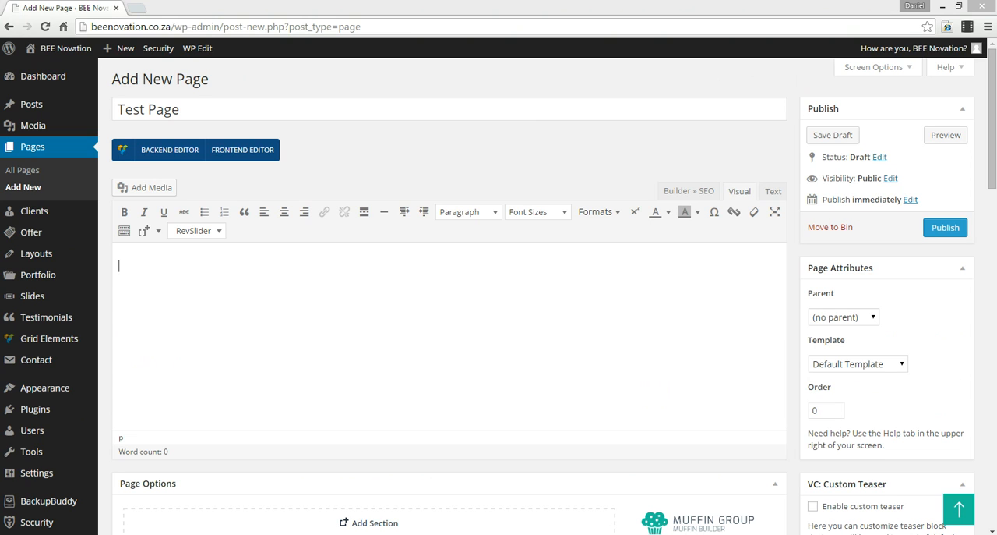
pyautogui.write('Areas of expertise or Services or Industries: ü B-BBEE consulting and strategic planning. ü B-BBEE scenario planning ü B-BBEE Equity deal advice and planning ü Procurement database of 65 000 analysed certificates ü Employment Equity planning and submissions ü Skills Development (SETA) submissions and SDL refunds.')
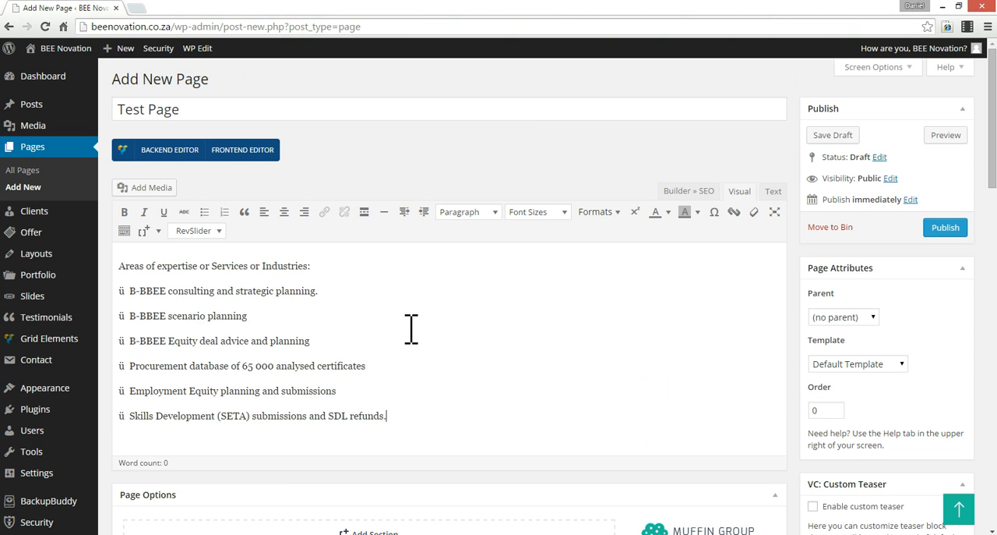
# - Turn the six service lines below "Areas of expertise or Services or Industries:" into a bulleted list
pyautogui.tripleClick(158, 291)
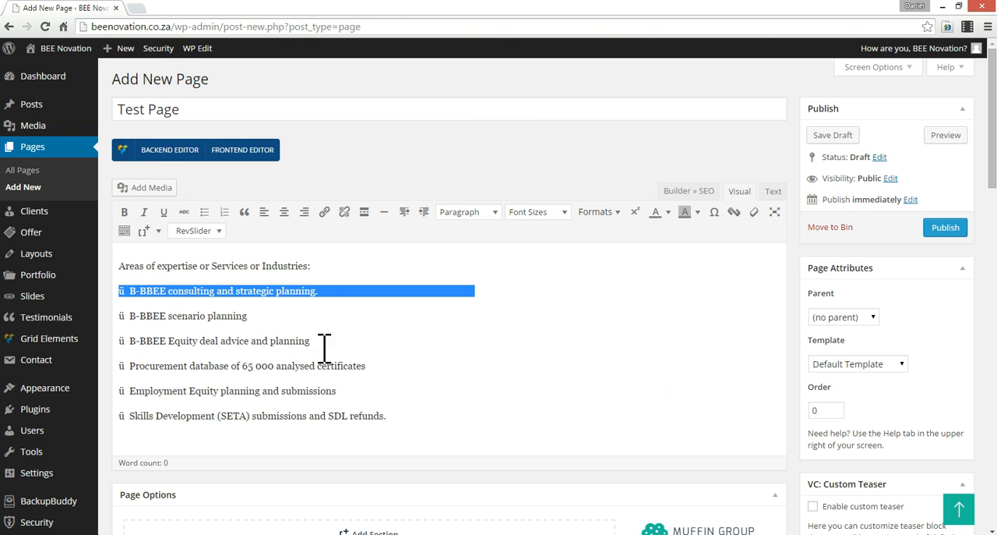
pyautogui.keyDown('shift'); pyautogui.click(409, 415); pyautogui.keyUp('shift')
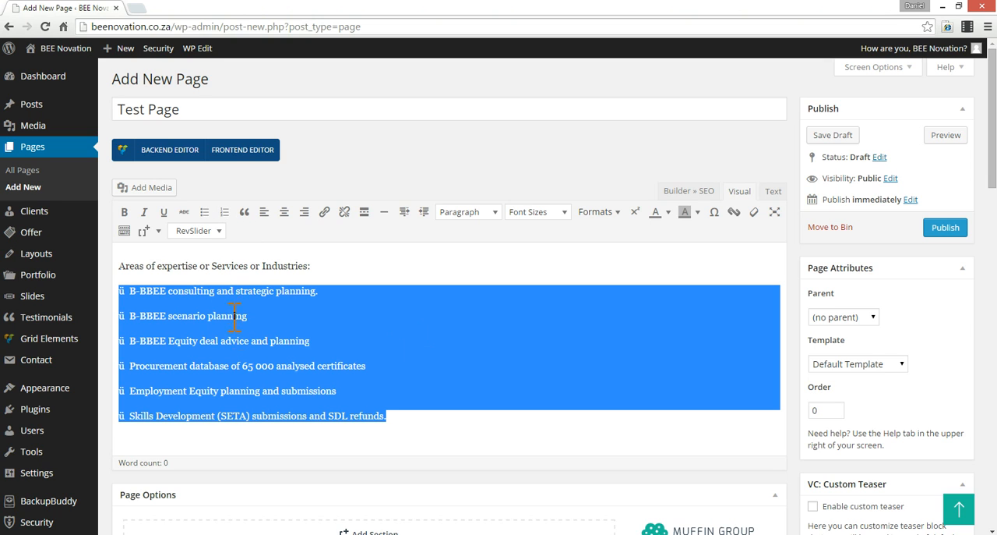
pyautogui.click(208, 218)
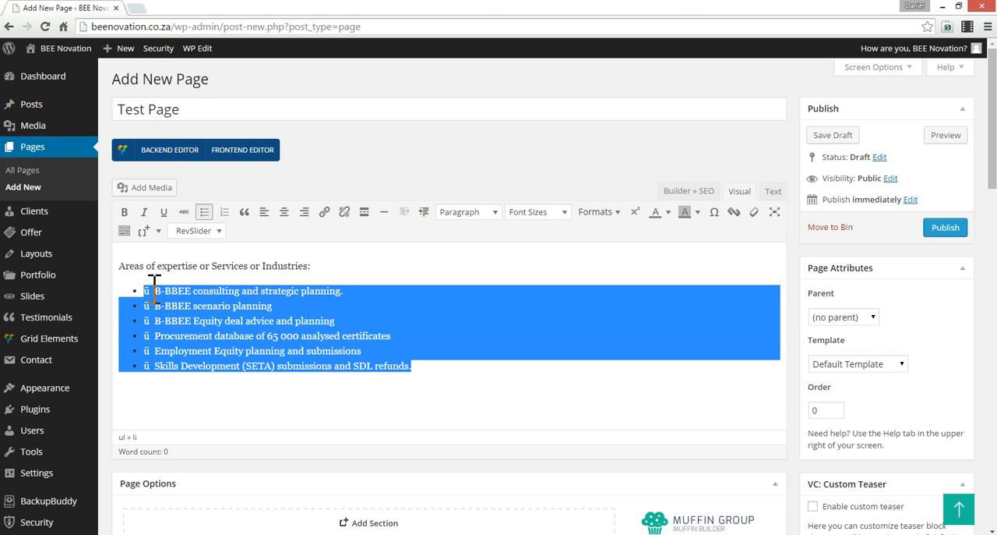
# - Delete the stray "ü" and the spacing after it from the start of all six bullet items
pyautogui.click(154, 290)
pyautogui.moveTo(154, 290); pyautogui.dragTo(149, 366)
pyautogui.press('BackSpace')
pyautogui.press('BackSpace')
pyautogui.press('BackSpace')
pyautogui.press('BackSpace')
pyautogui.press('BackSpace')
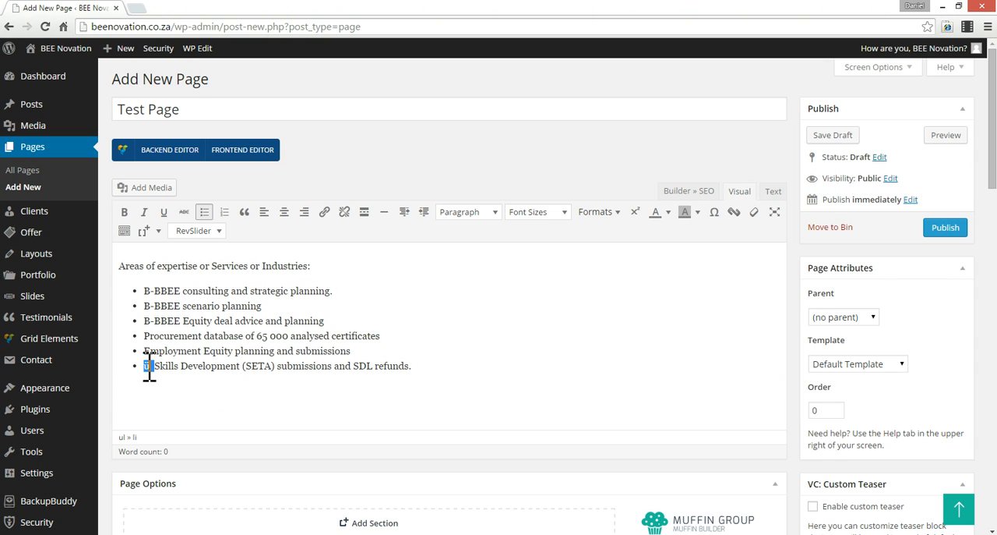
pyautogui.press('BackSpace')
pyautogui.click(271, 337)
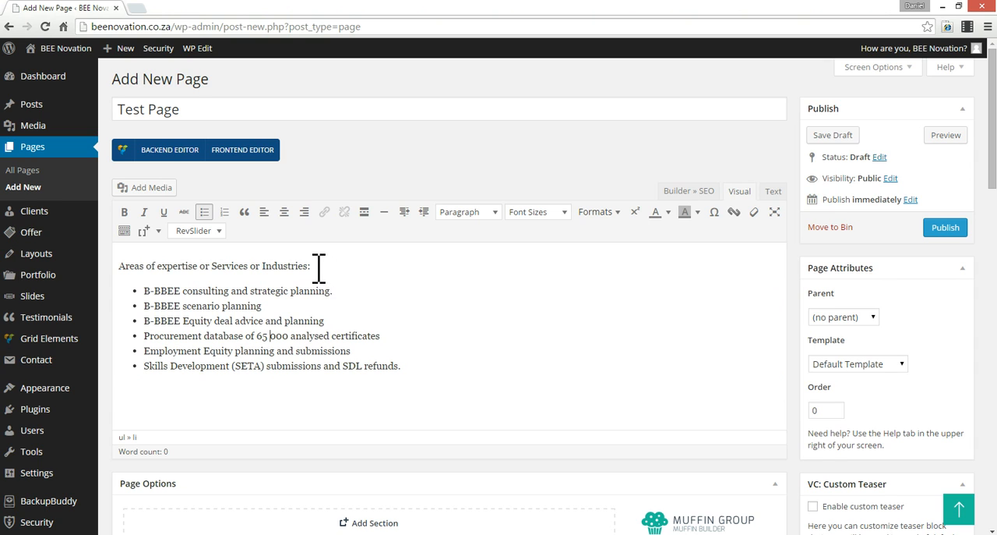
# - Format the line "Areas of expertise or Services or Industries:" as Heading 2 and make "B-BBEE" bold in the second bullet
pyautogui.moveTo(312, 266); pyautogui.dragTo(118, 264)
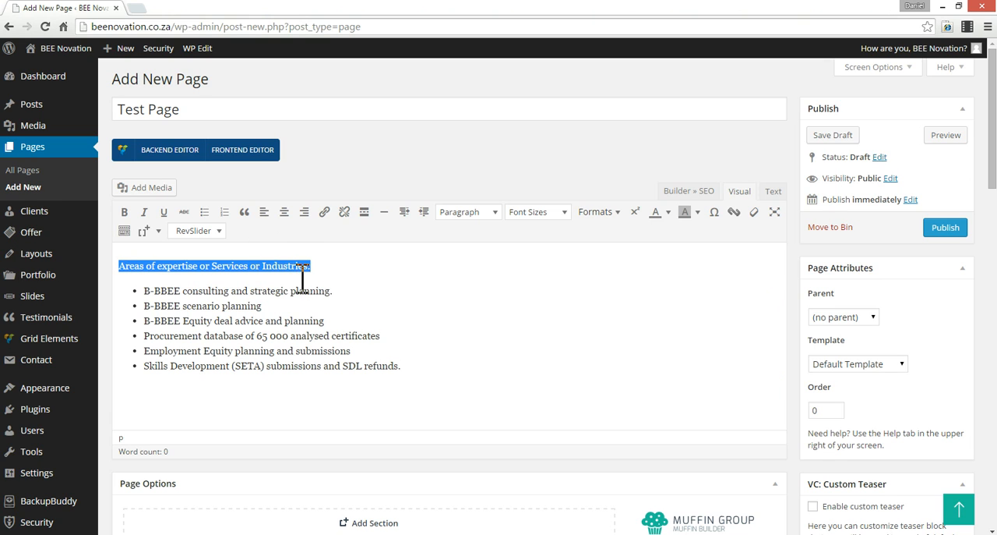
pyautogui.click(496, 218)
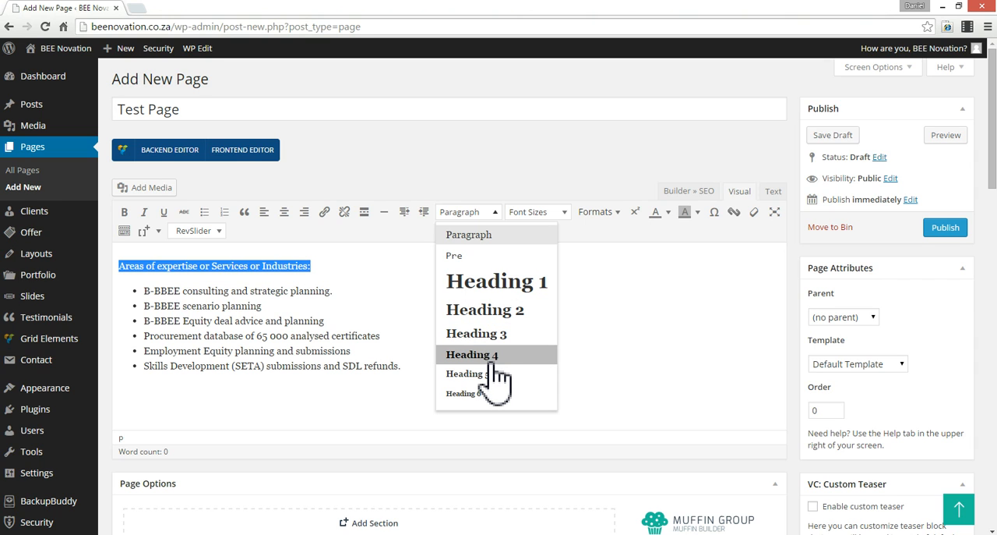
pyautogui.click(508, 310)
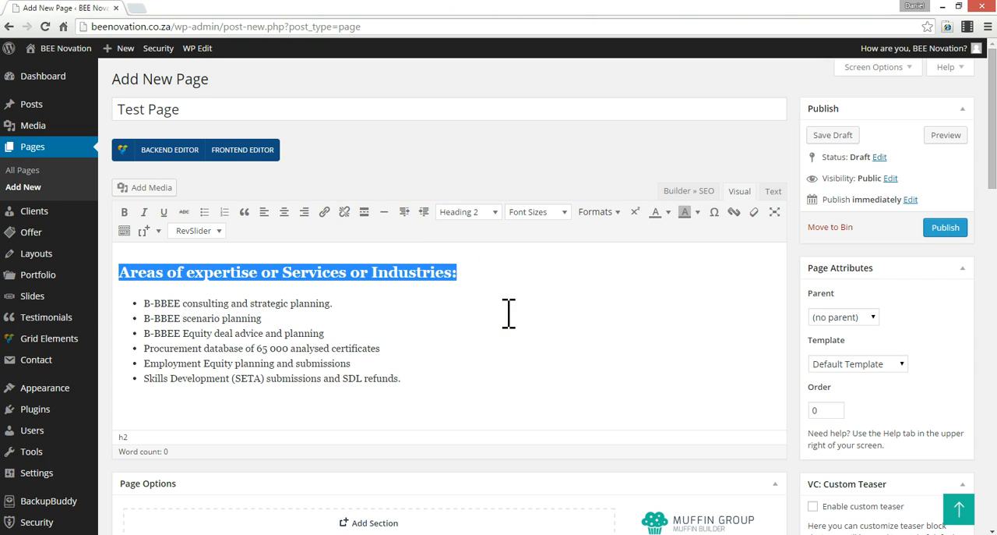
pyautogui.click(230, 365)
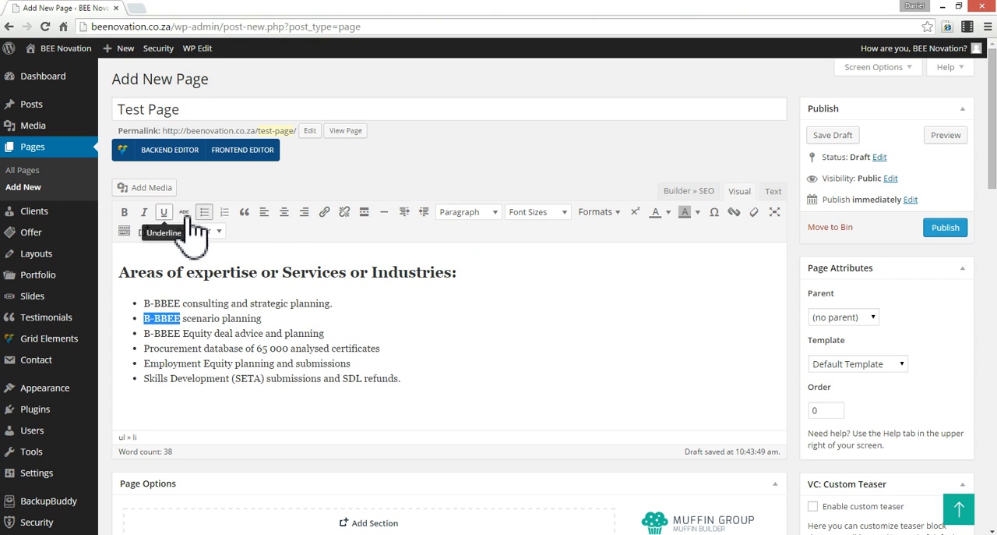
pyautogui.click(124, 212)
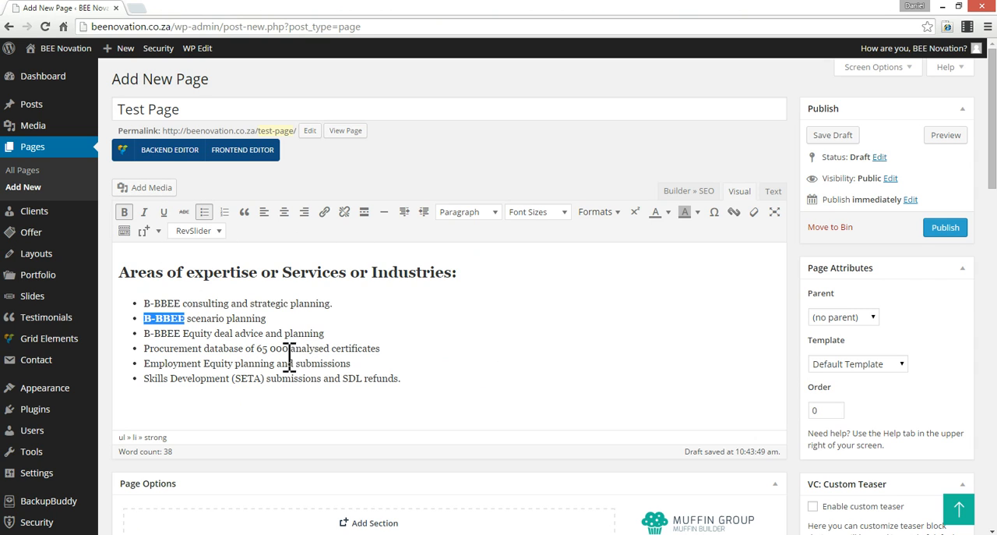
# - Select the word "SETA" in the last bullet and search Google for "seta" in a new browser tab
pyautogui.moveTo(236, 380); pyautogui.dragTo(258, 382)
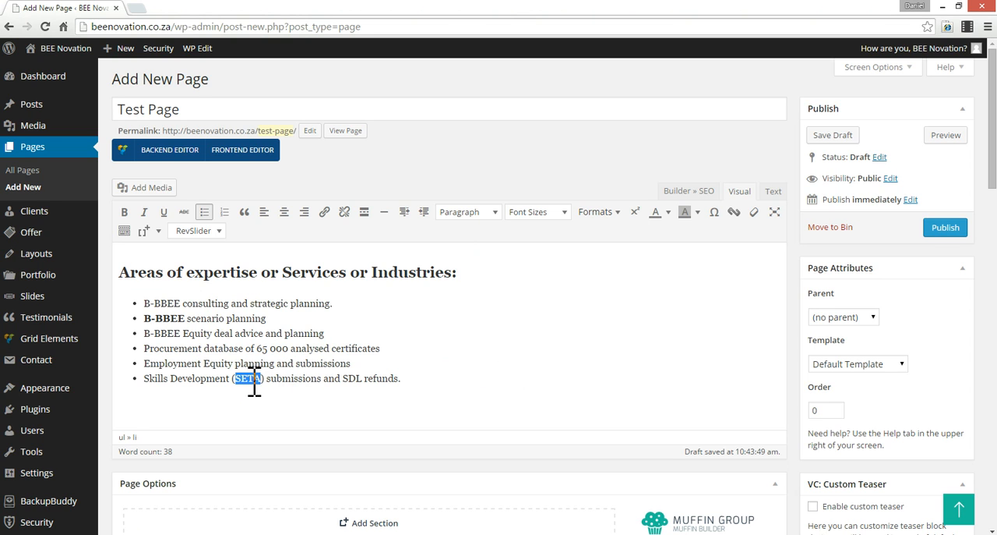
pyautogui.click(137, 9)
pyautogui.write('seta')
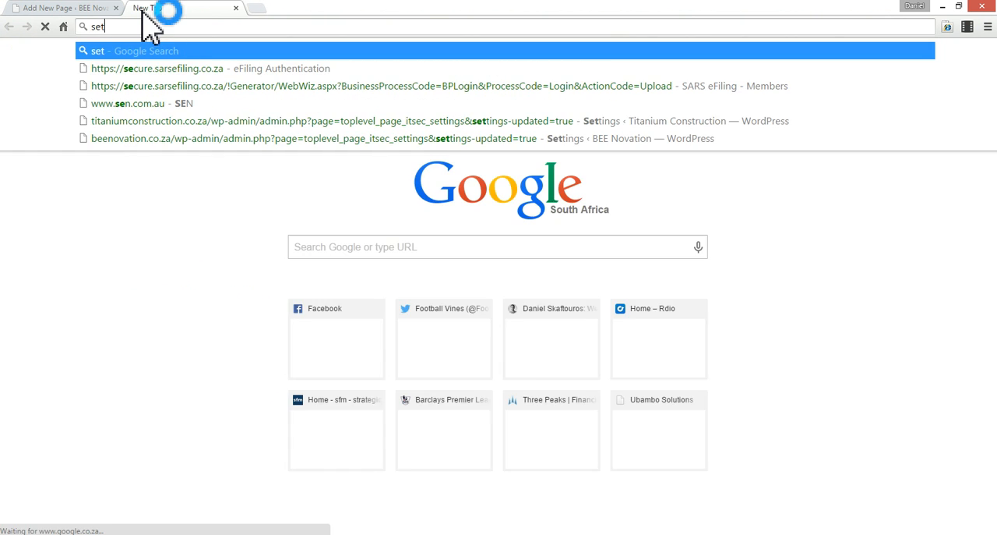
pyautogui.press('Return')
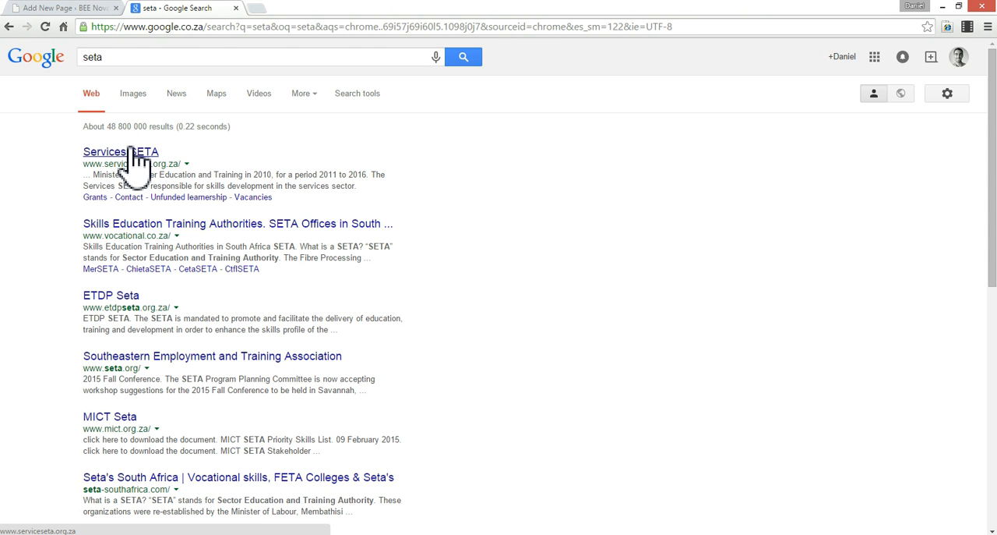
# - Visit the Southeastern Employment and Training Association and Services SETA sites from the results, select the first site's address, and close the tabs
pyautogui.middleClick(195, 360)
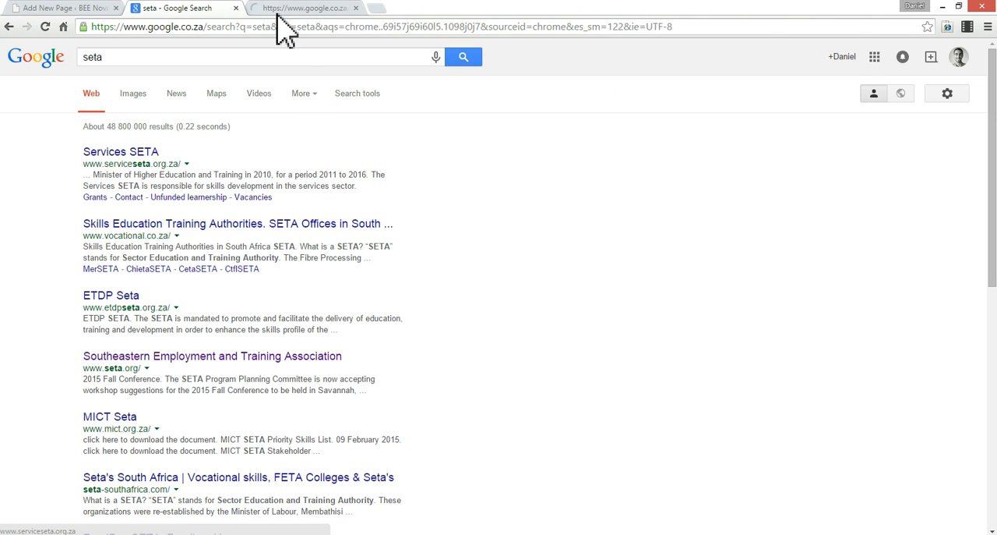
pyautogui.click(287, 10)
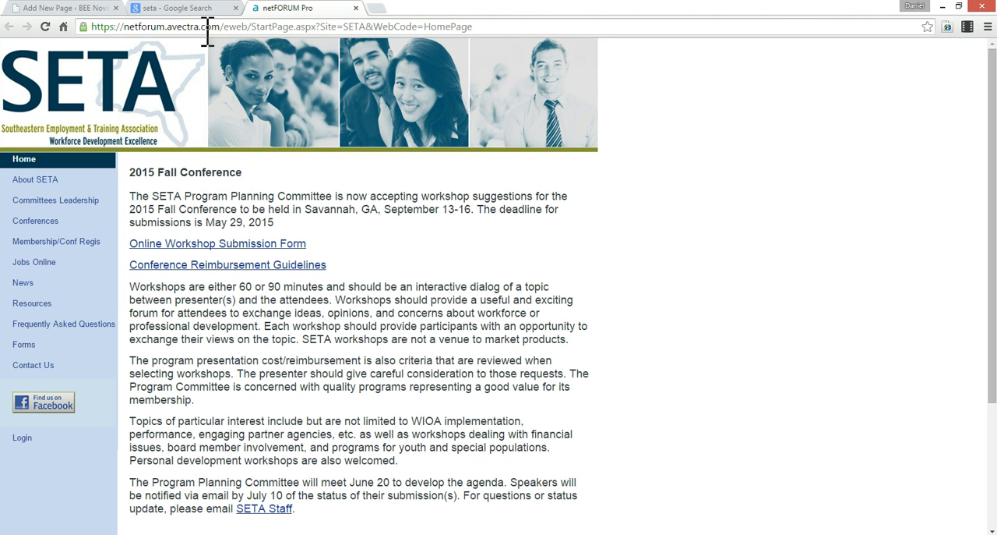
pyautogui.click(208, 29)
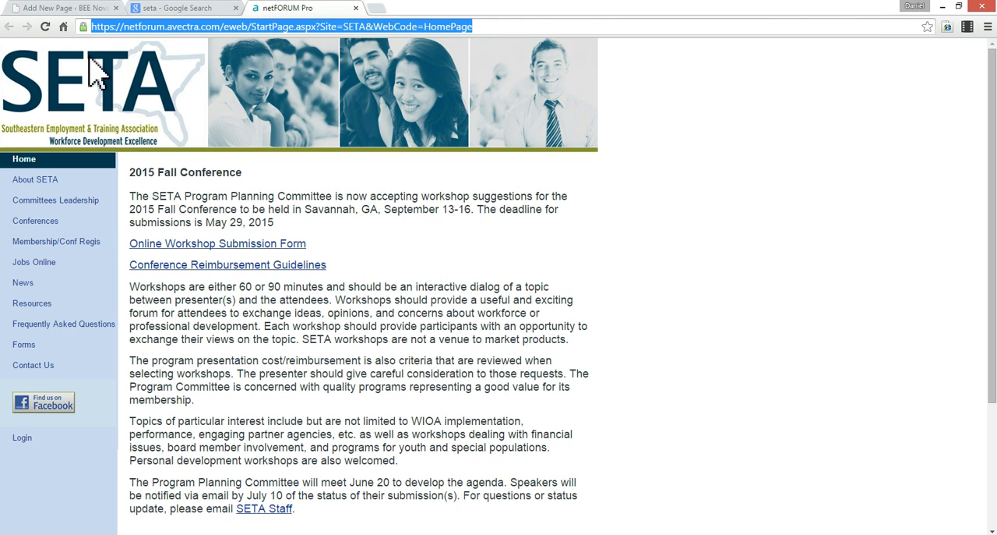
pyautogui.hotkey('ctrl', 'w')
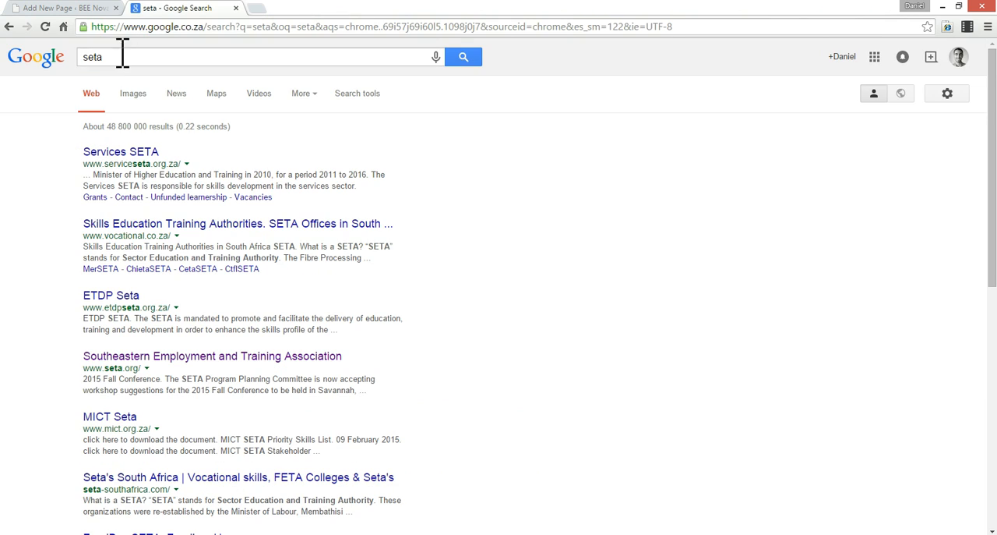
pyautogui.click(129, 152)
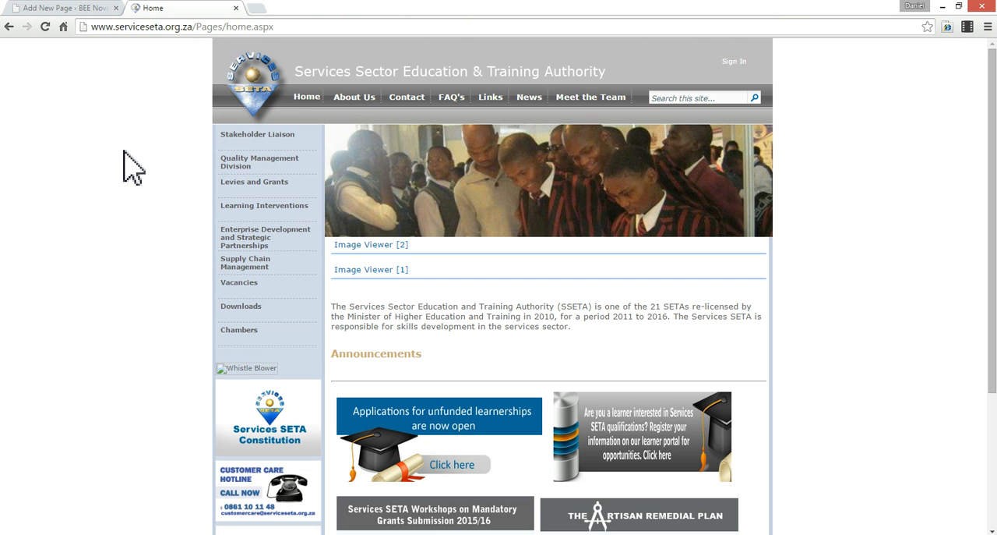
pyautogui.hotkey('ctrl', 'w')
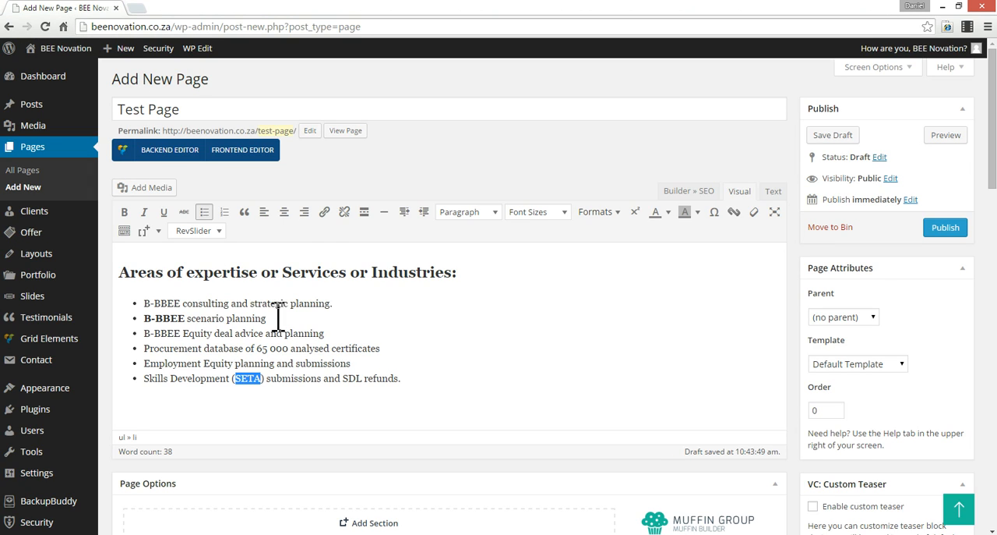
# - Link the selected word "SETA" to the copied netforum.avectra.com address, with the title "SETA" and opening in a new window/tab
pyautogui.click(324, 212)
pyautogui.click(471, 266)
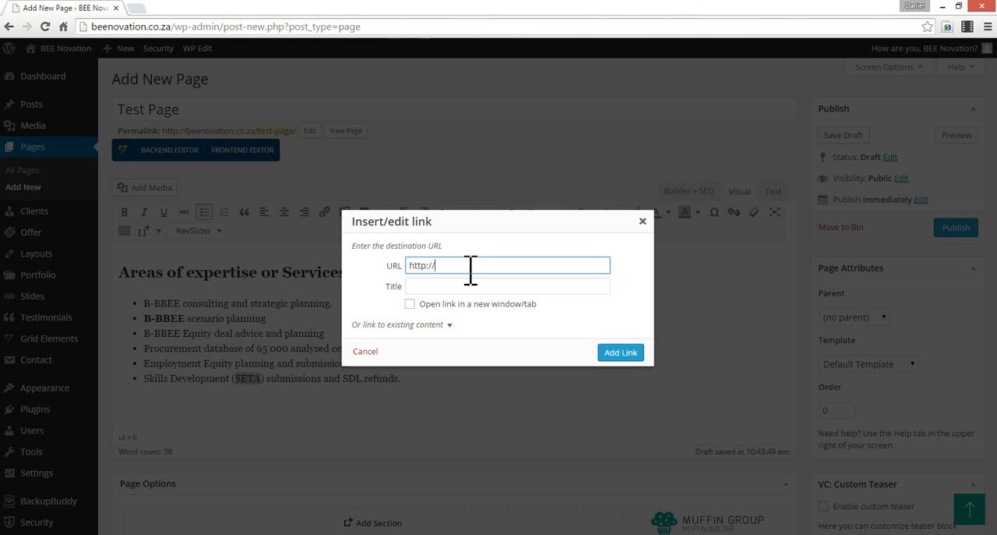
pyautogui.hotkey('ctrl', 'v')
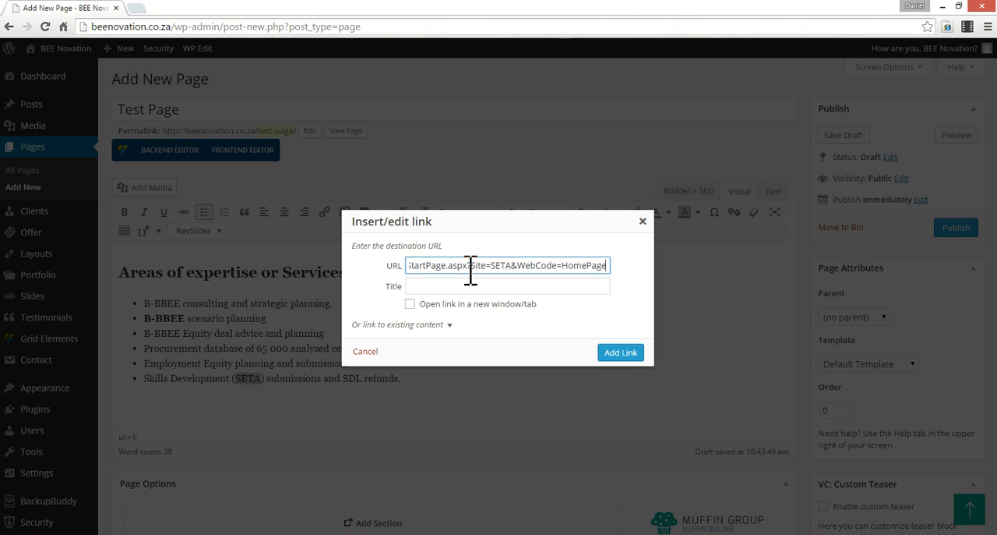
pyautogui.click(430, 286)
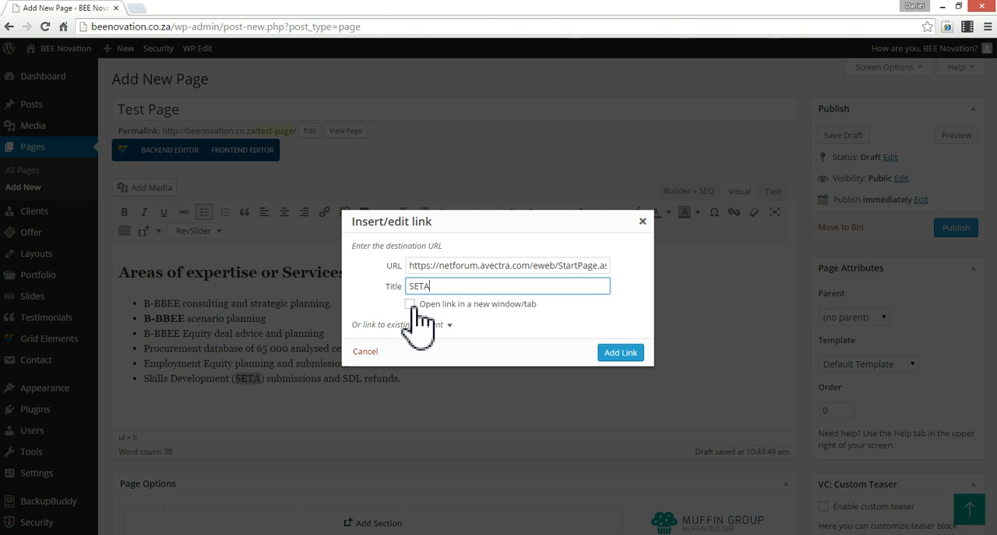
pyautogui.click(409, 303)
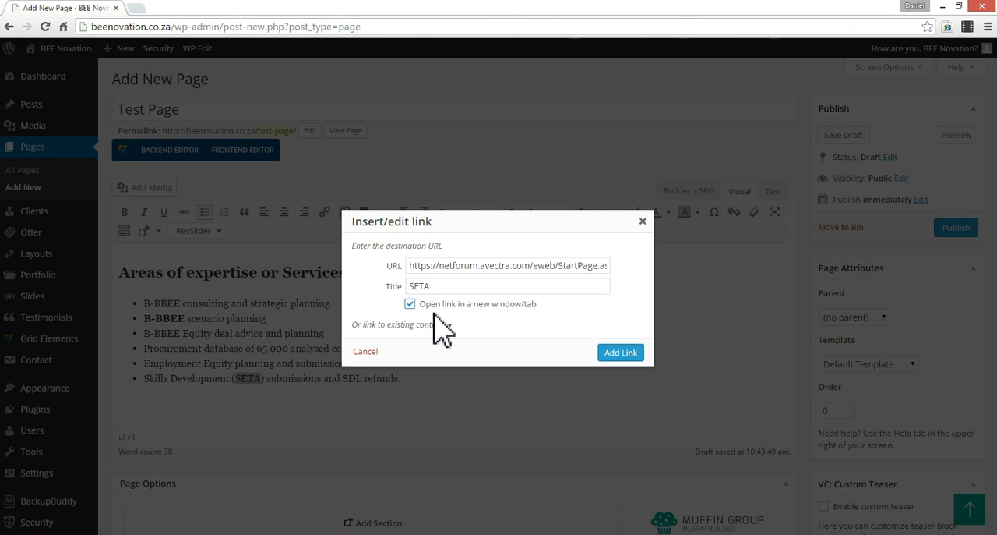
pyautogui.click(612, 352)
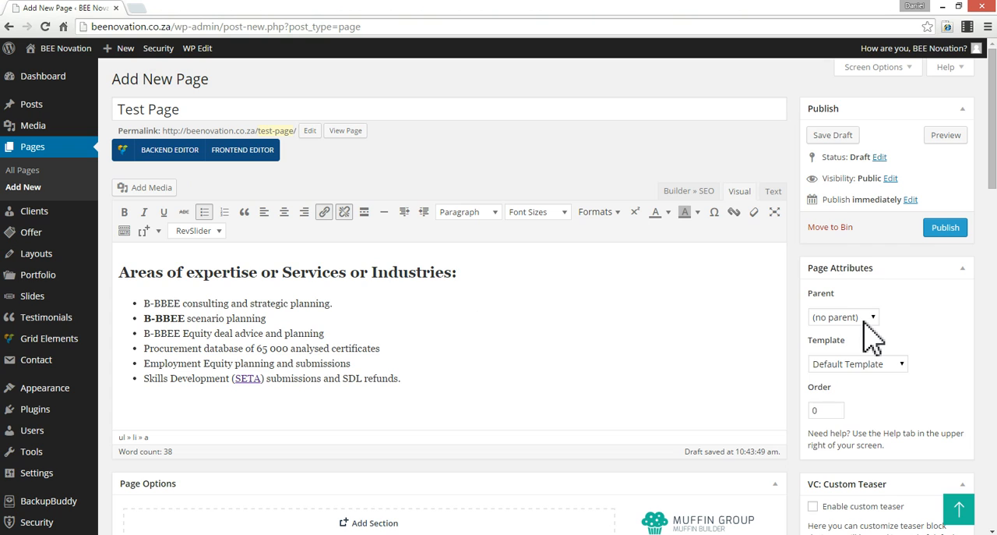
# - Examine the available parent pages and page templates in the page attributes without changing either setting
pyautogui.click(866, 320)
pyautogui.click(862, 316)
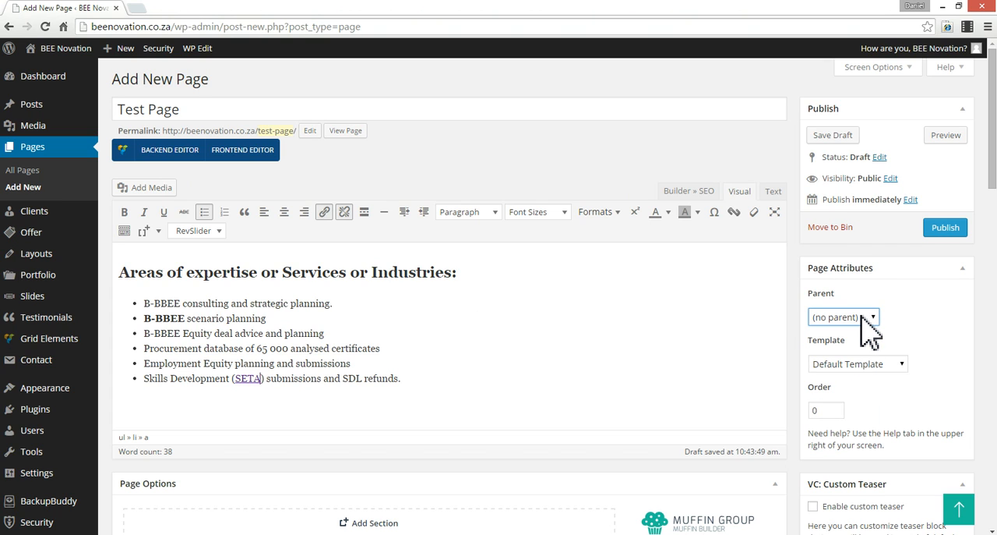
pyautogui.click(868, 327)
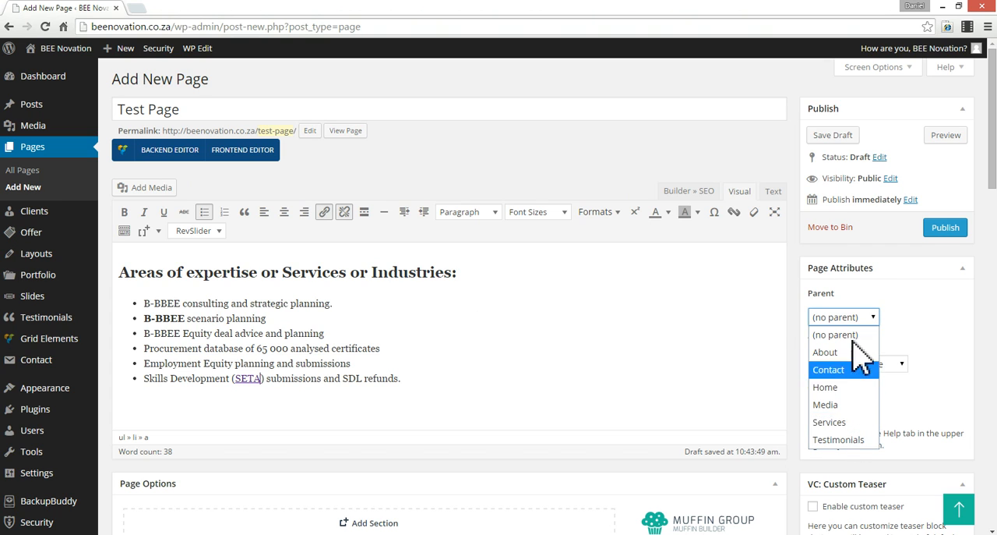
pyautogui.click(922, 344)
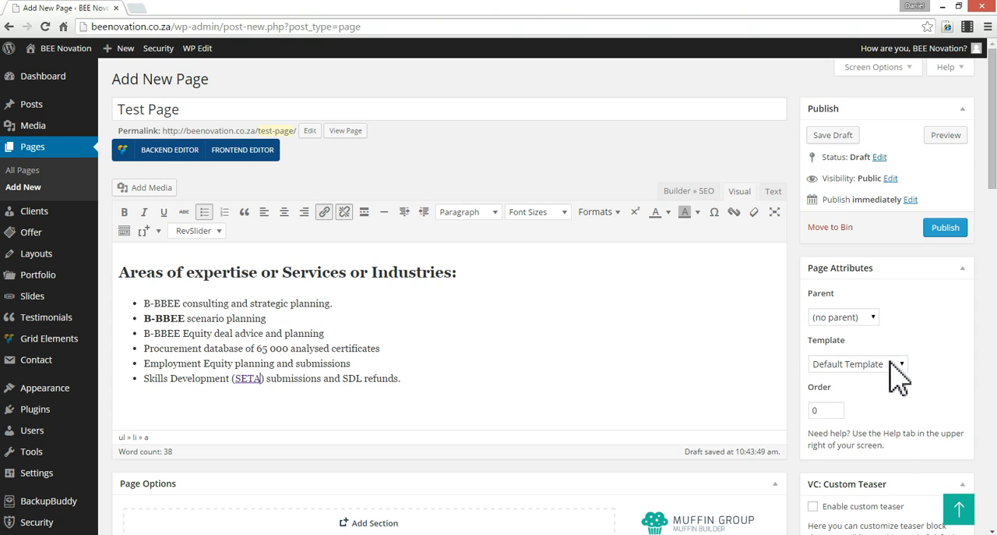
pyautogui.click(898, 364)
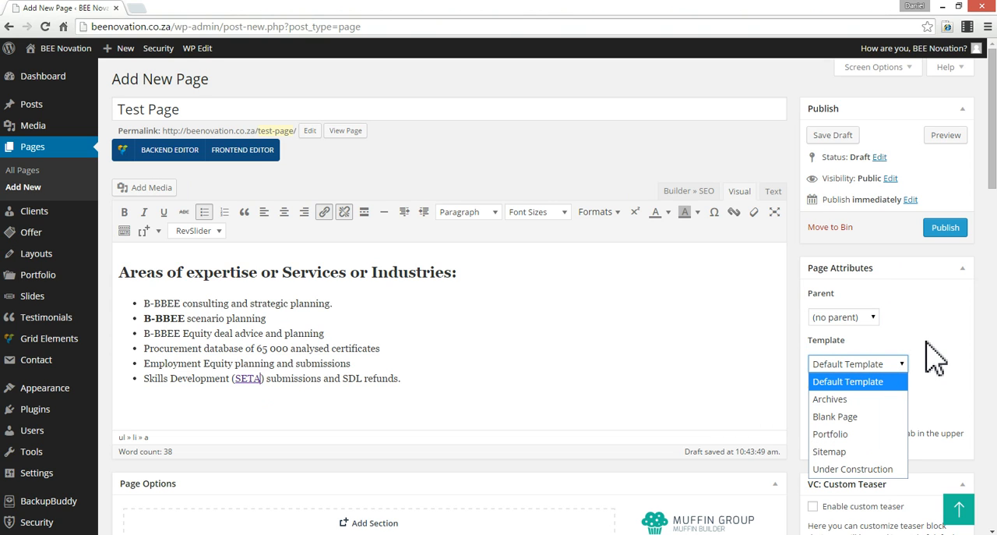
pyautogui.click(925, 341)
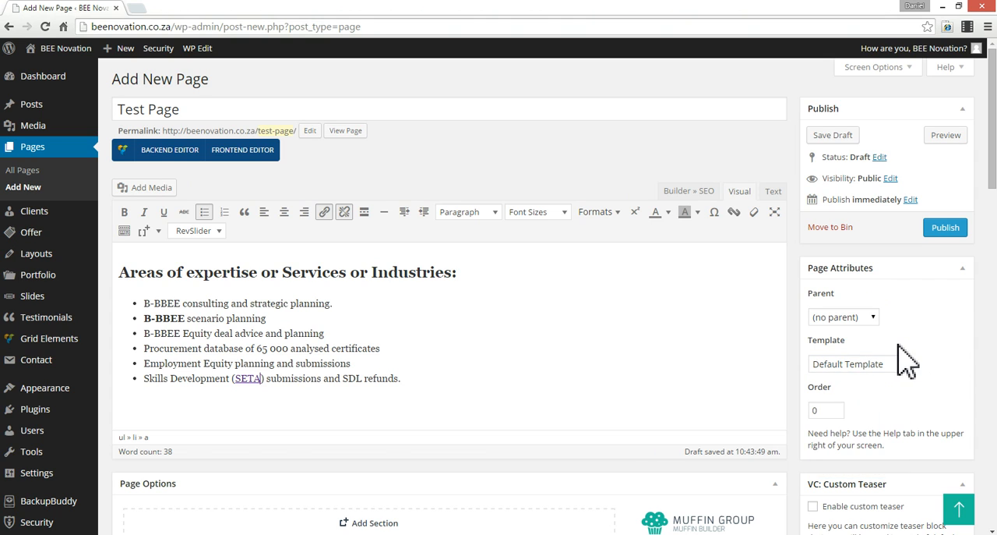
pyautogui.click(898, 362)
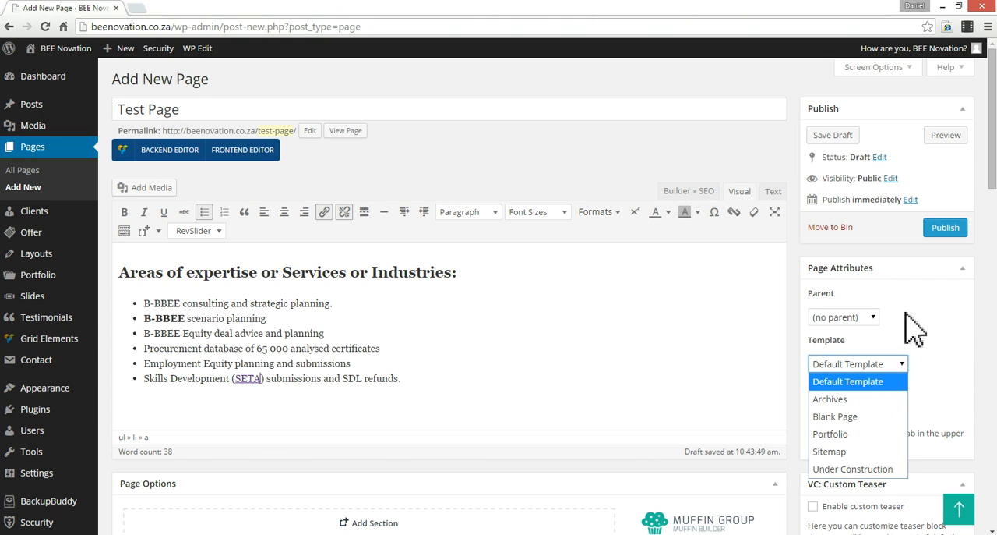
pyautogui.click(923, 341)
# - Set the custom menu in the page options to Main Menu
pyautogui.scroll(-2, 490, 367)
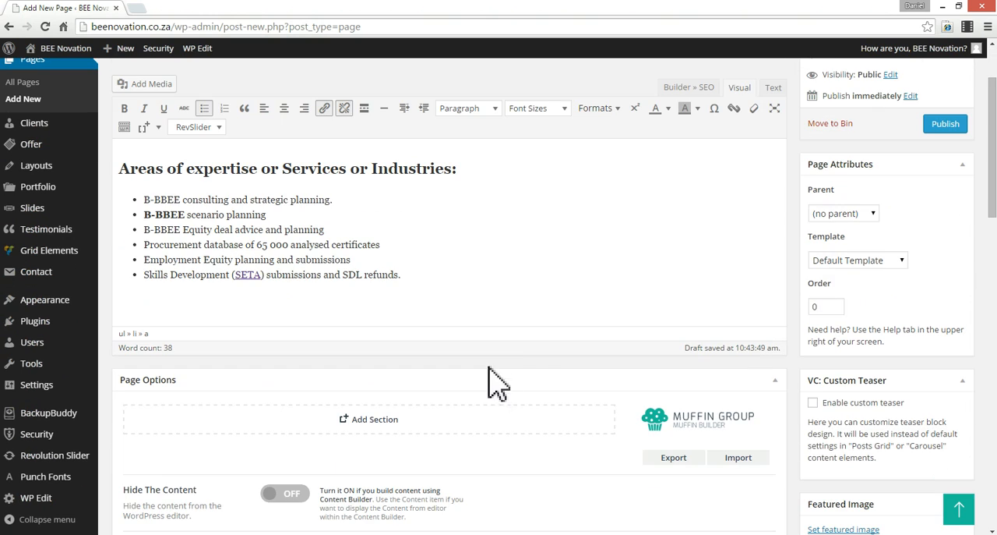
pyautogui.scroll(-2, 530, 369)
pyautogui.scroll(-1, 317, 390)
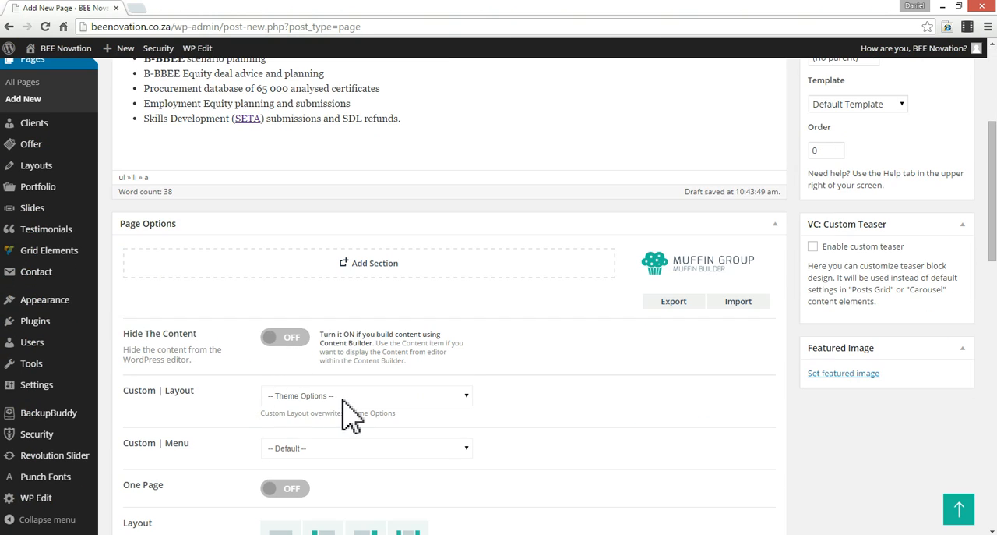
pyautogui.scroll(-1, 255, 393)
pyautogui.scroll(-1, 263, 401)
pyautogui.click(369, 347)
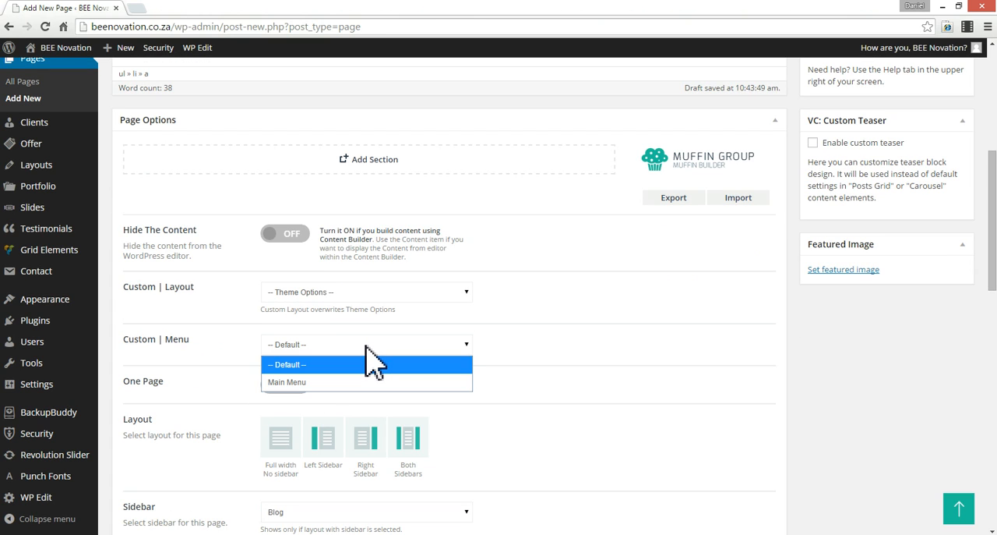
pyautogui.click(373, 360)
pyautogui.click(343, 348)
pyautogui.click(304, 382)
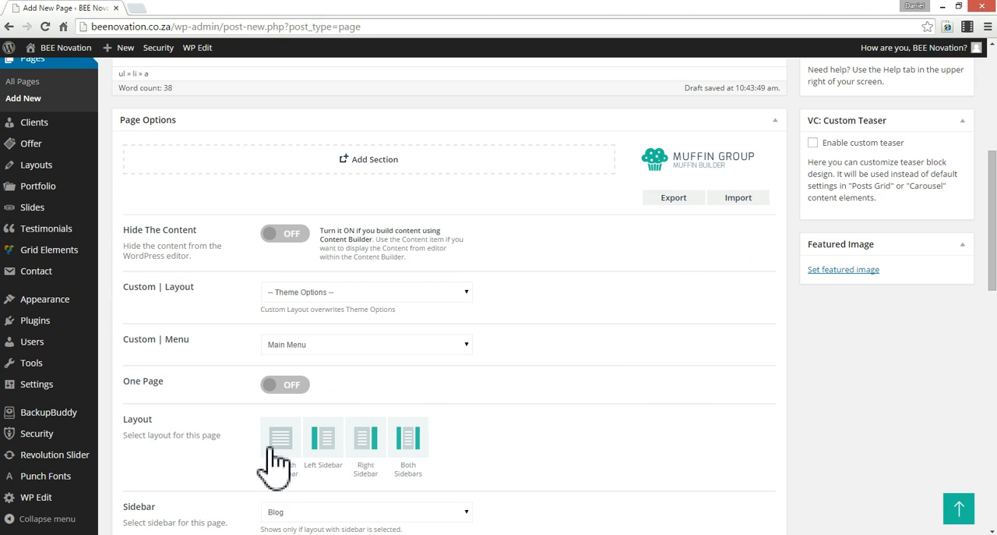
# - Choose the Right Sidebar layout for the page and check the choices for Sidebar and Sidebar 2, keeping Blog
pyautogui.click(367, 452)
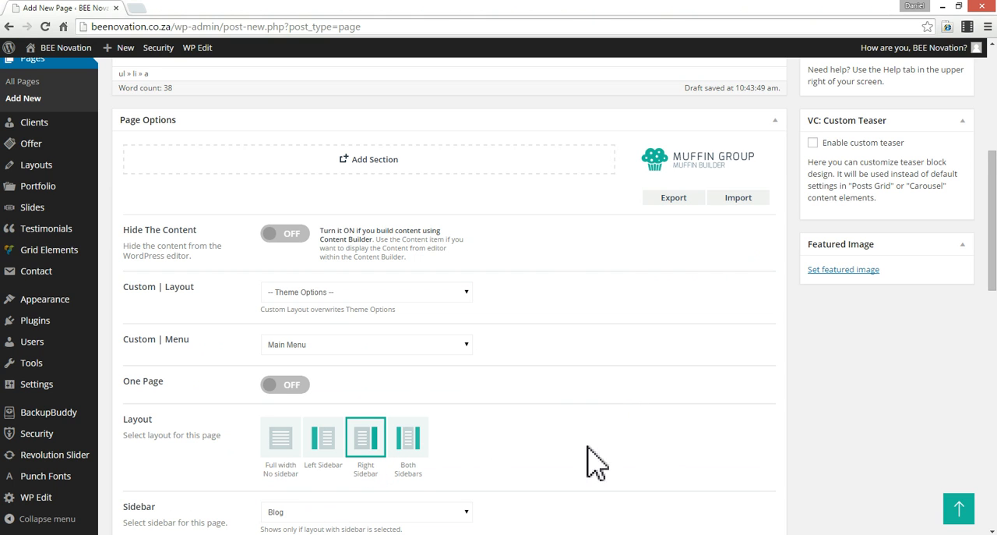
pyautogui.scroll(-1, 600, 456)
pyautogui.scroll(-1, 491, 476)
pyautogui.click(381, 411)
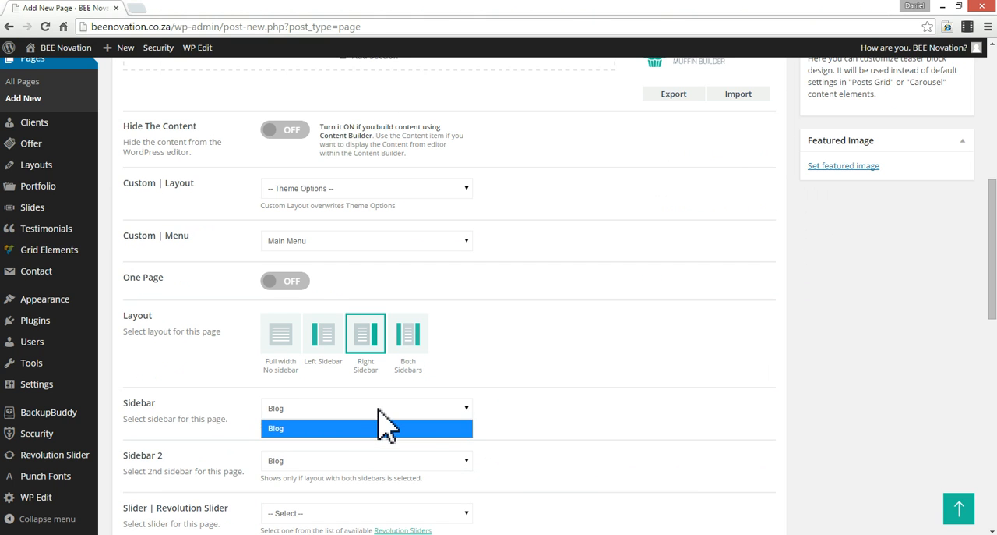
pyautogui.click(382, 415)
pyautogui.click(298, 461)
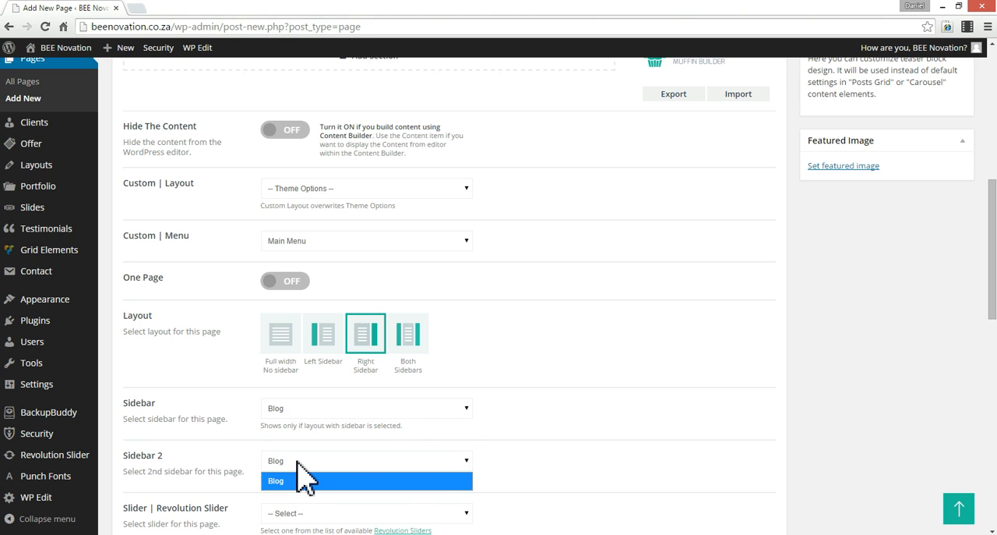
pyautogui.click(304, 477)
pyautogui.click(316, 408)
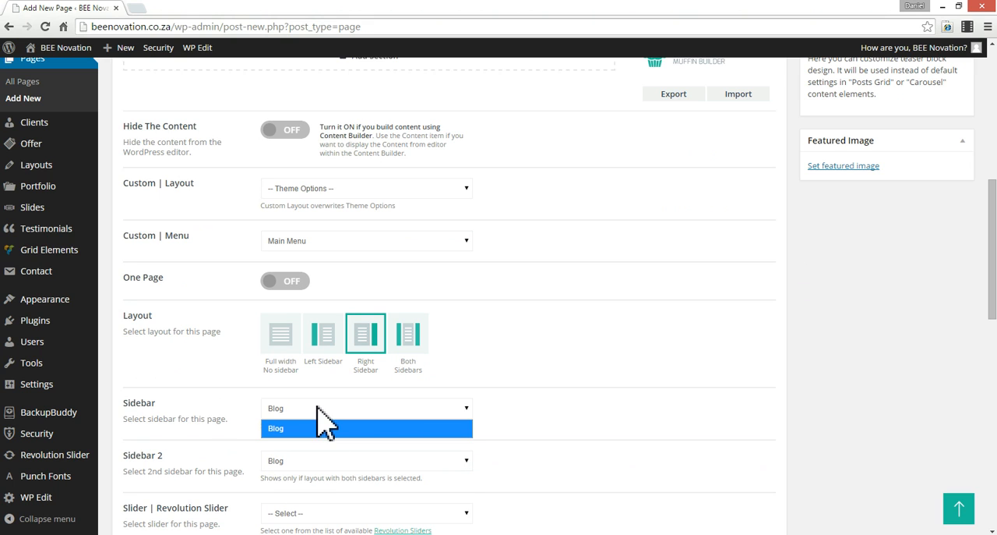
pyautogui.click(568, 367)
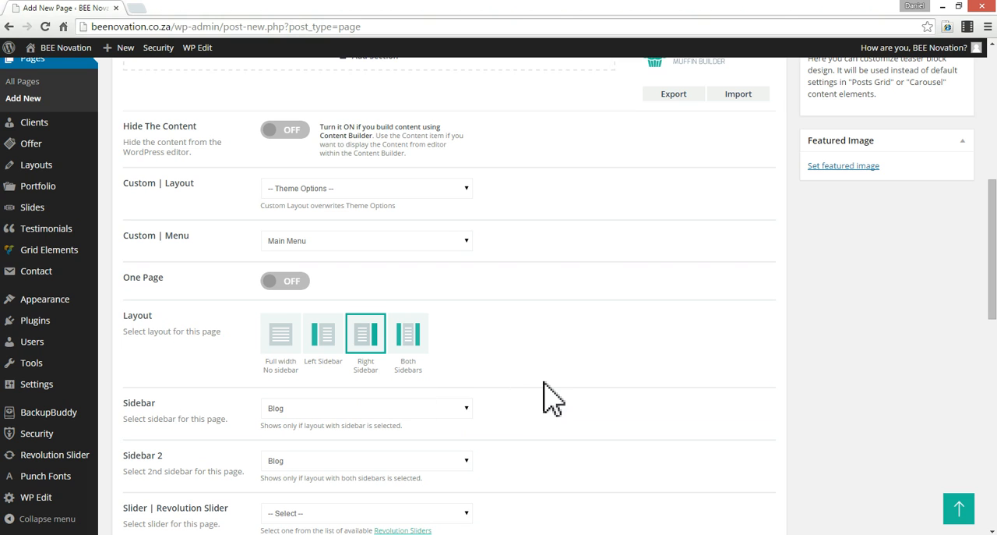
# - Look over the remaining page options, publish the Test Page and view it on the live site
pyautogui.scroll(-1, 533, 401)
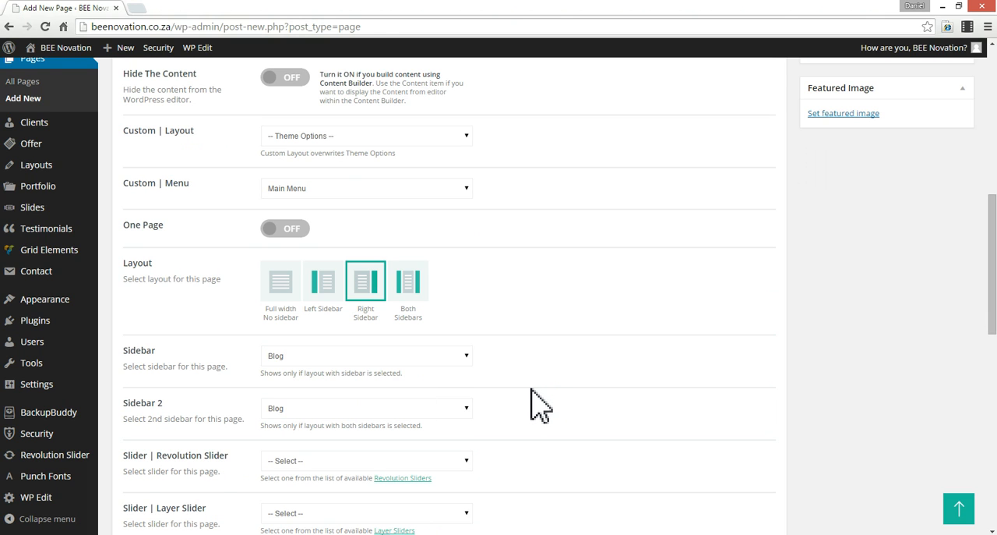
pyautogui.scroll(-1, 532, 401)
pyautogui.scroll(-1, 532, 402)
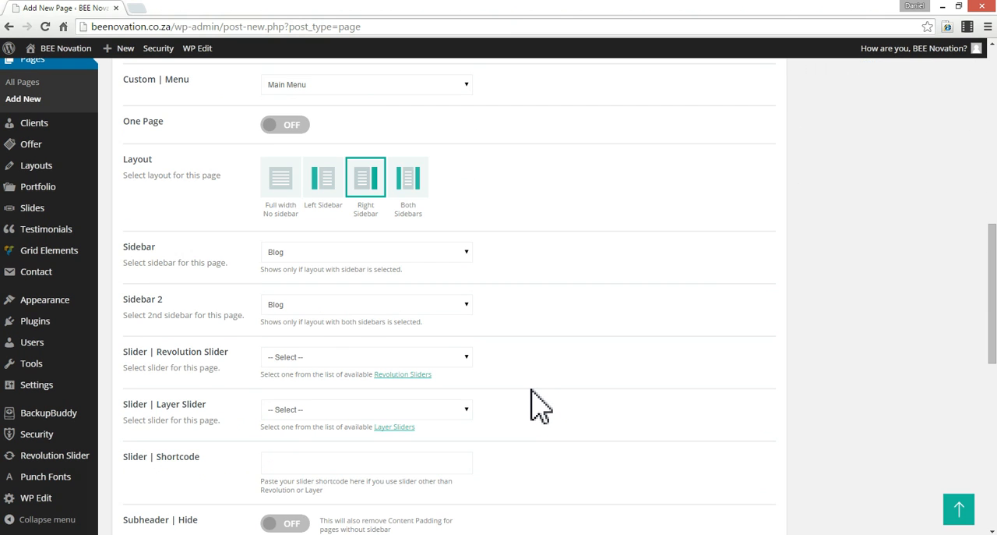
pyautogui.scroll(-6, 532, 392)
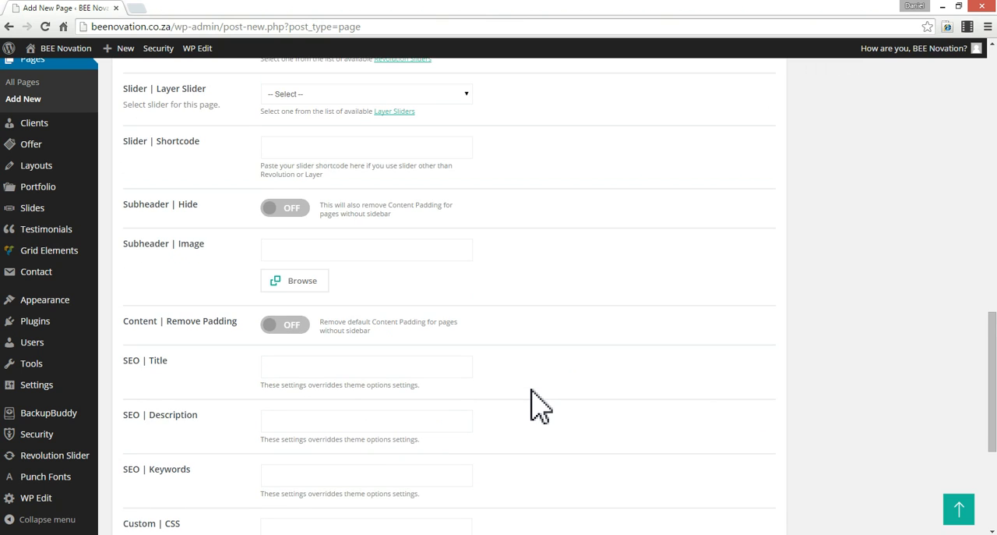
pyautogui.scroll(-3, 532, 401)
pyautogui.scroll(-2, 533, 402)
pyautogui.scroll(15, 534, 391)
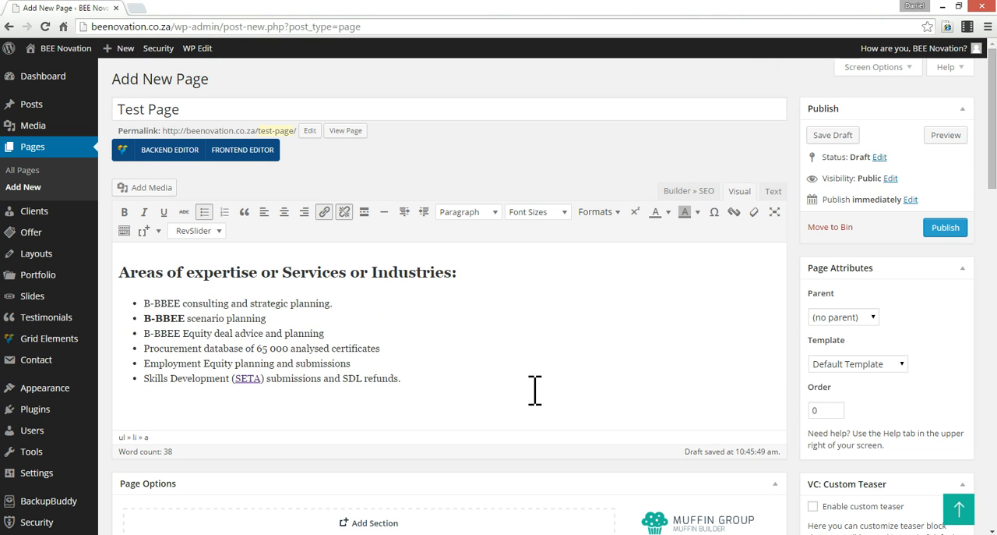
pyautogui.click(939, 232)
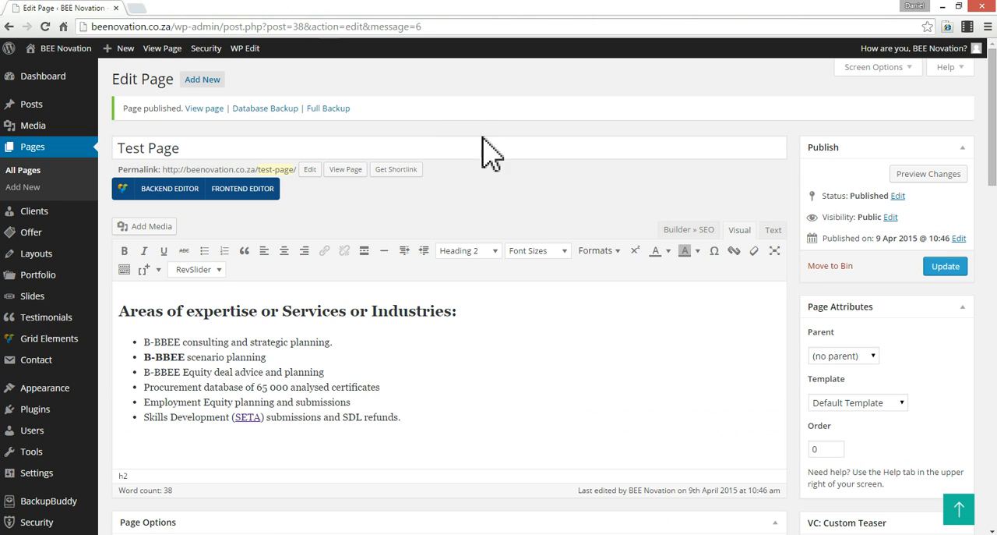
pyautogui.click(175, 46)
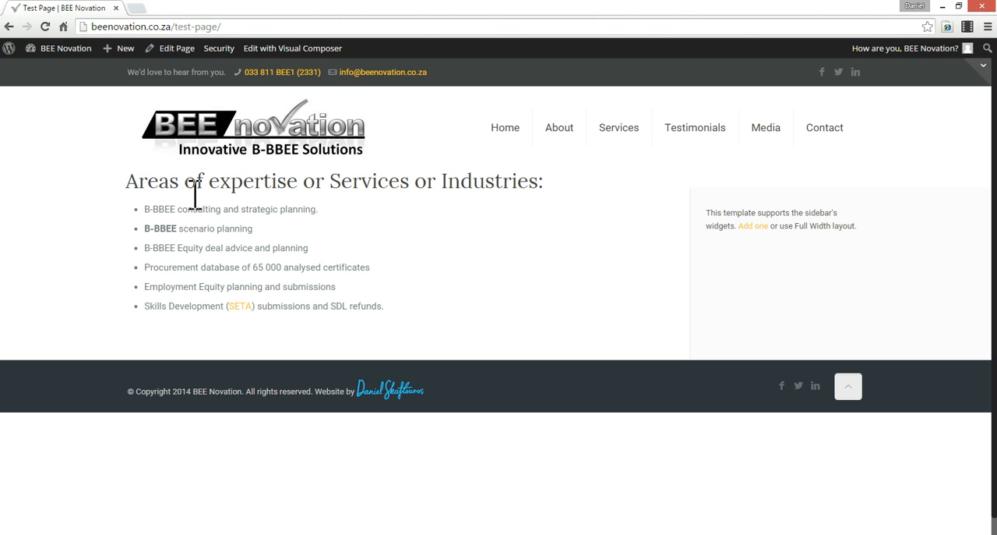
# - Return to the dashboard and open Test Page for editing from the list of all pages
pyautogui.moveTo(35, 56)
pyautogui.click(39, 73)
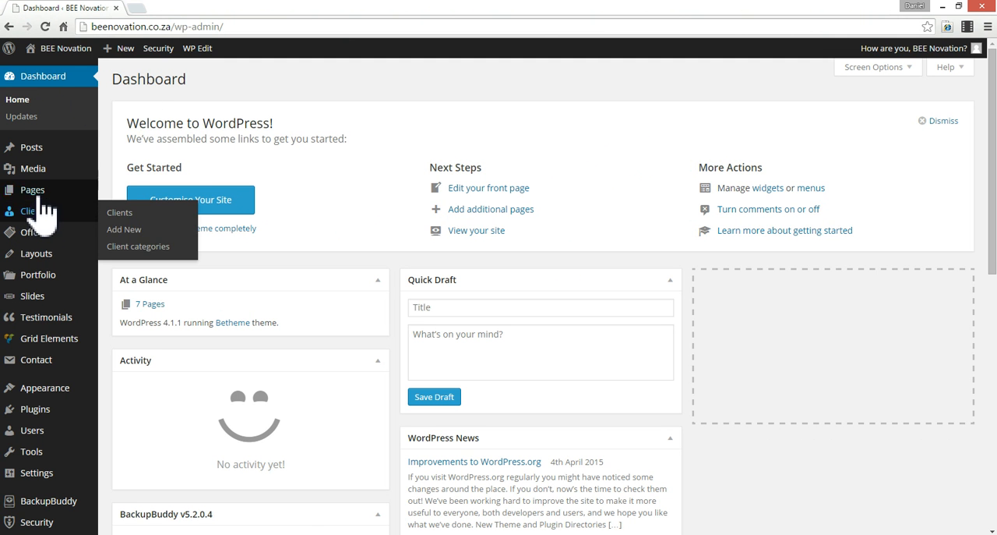
pyautogui.moveTo(63, 192)
pyautogui.click(123, 192)
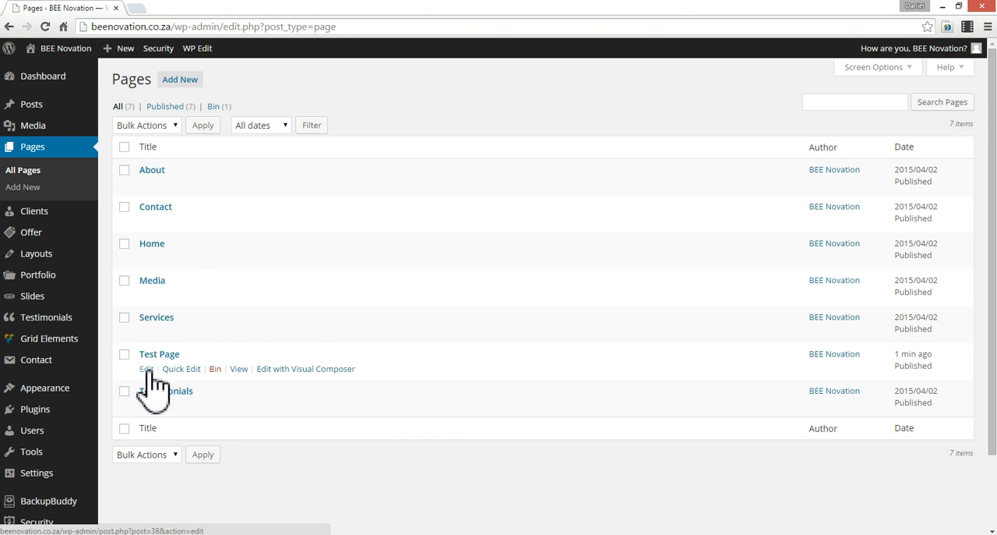
pyautogui.click(147, 370)
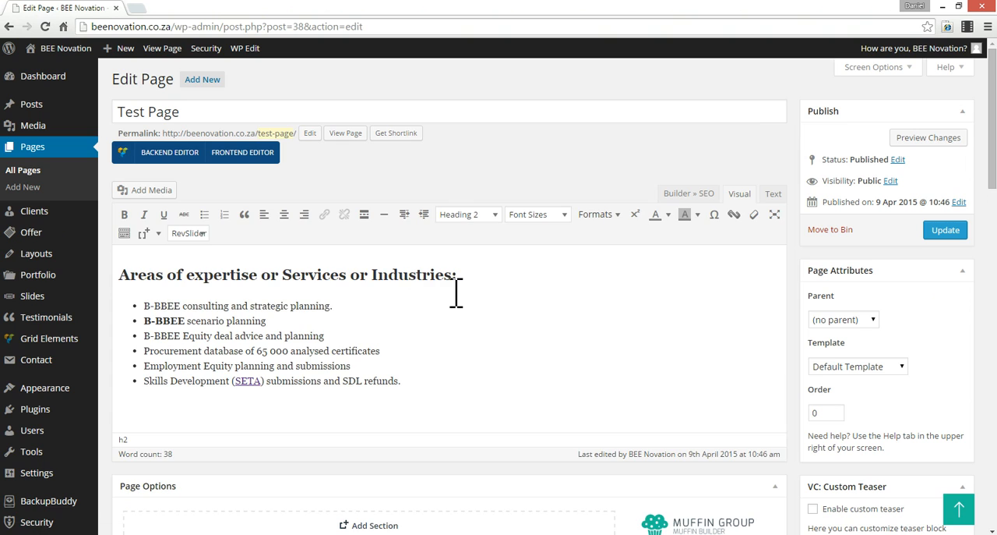
# - Open the media library for the empty line below the bullet list and select the image BEE-novation-logo.jpg
pyautogui.click(447, 384)
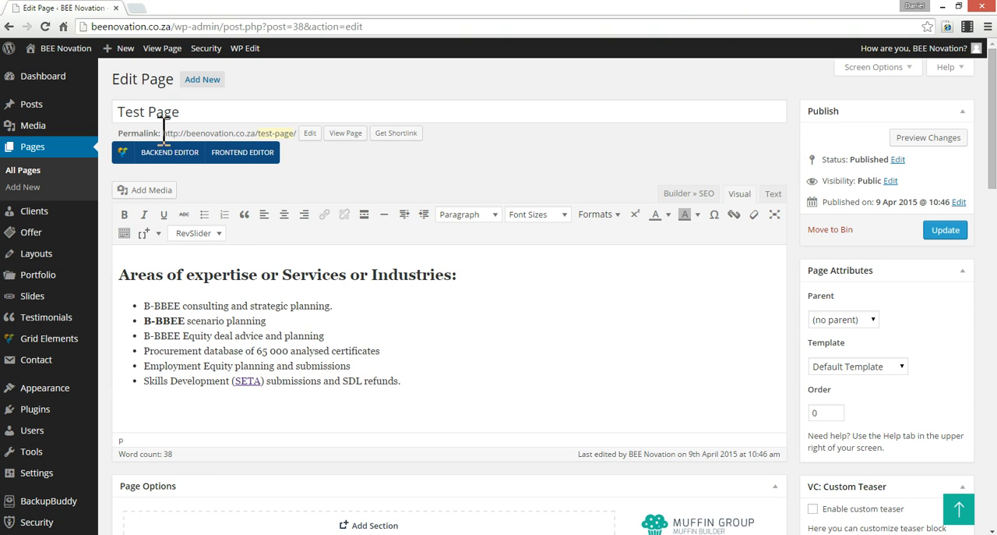
pyautogui.click(144, 190)
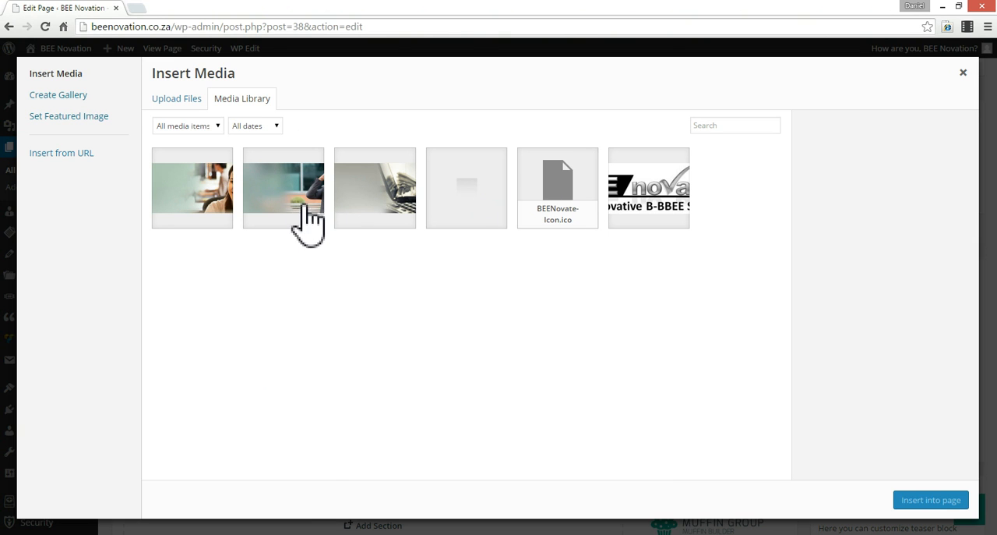
pyautogui.click(658, 205)
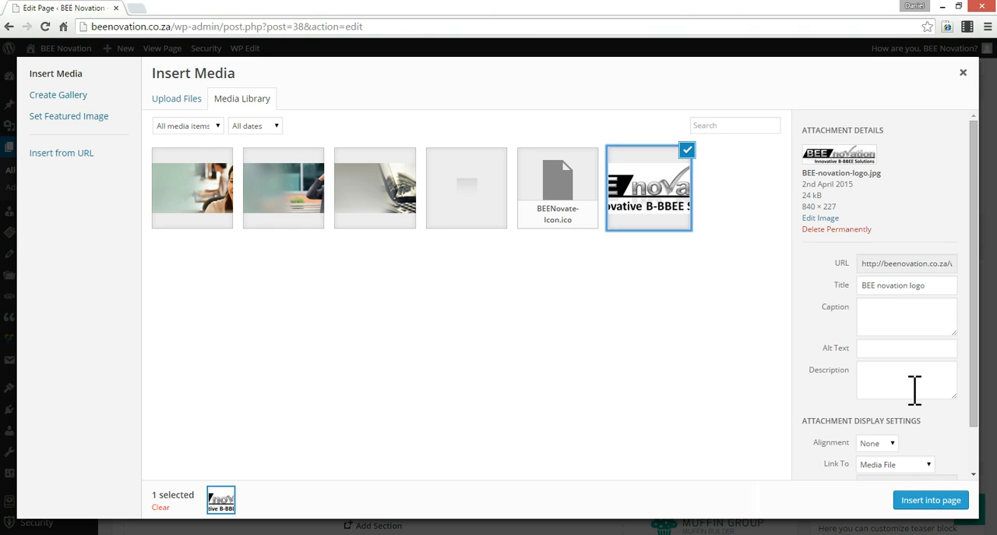
pyautogui.scroll(-2, 916, 390)
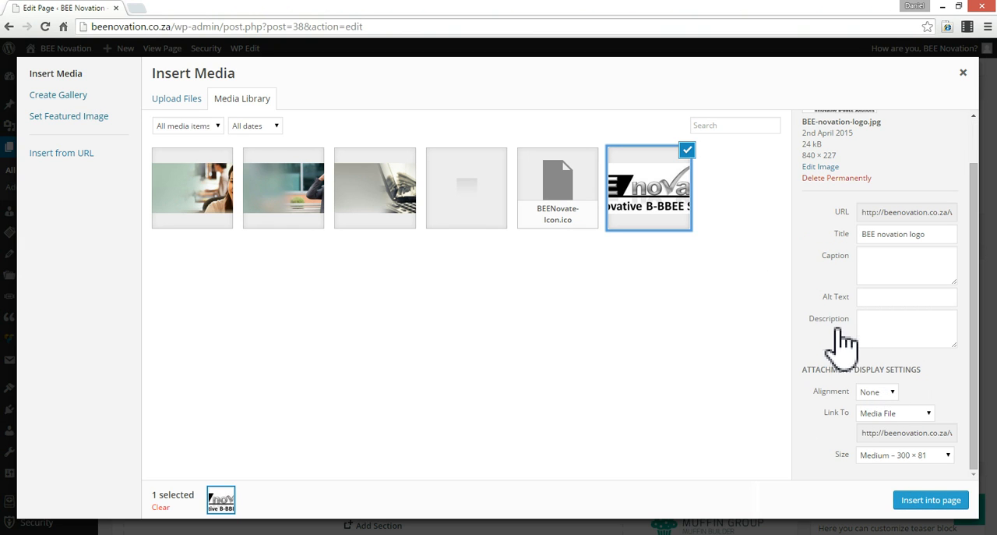
pyautogui.scroll(2, 844, 335)
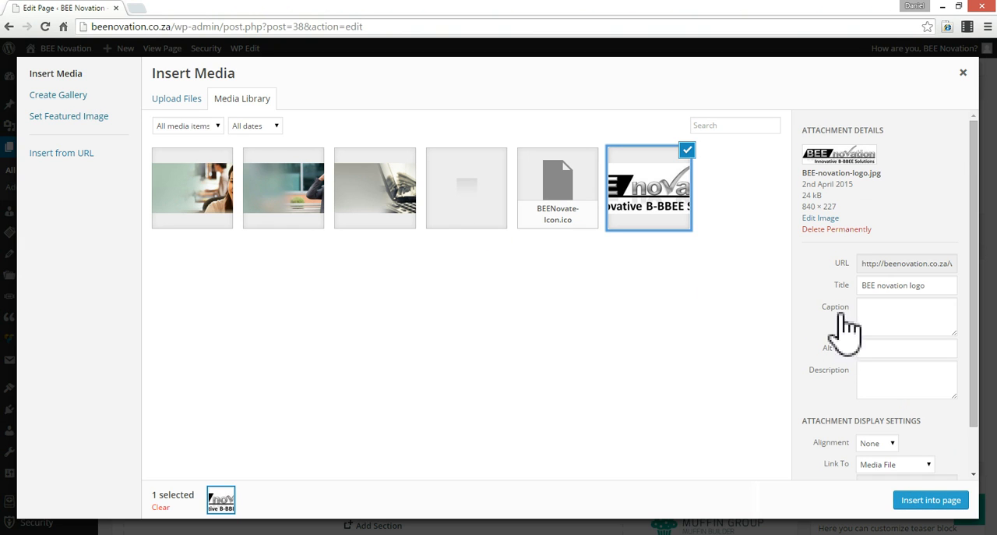
# - Set the logo's alt text to "BEE novation", copied from its title, and its size to Full Size – 840 × 227
pyautogui.click(901, 350)
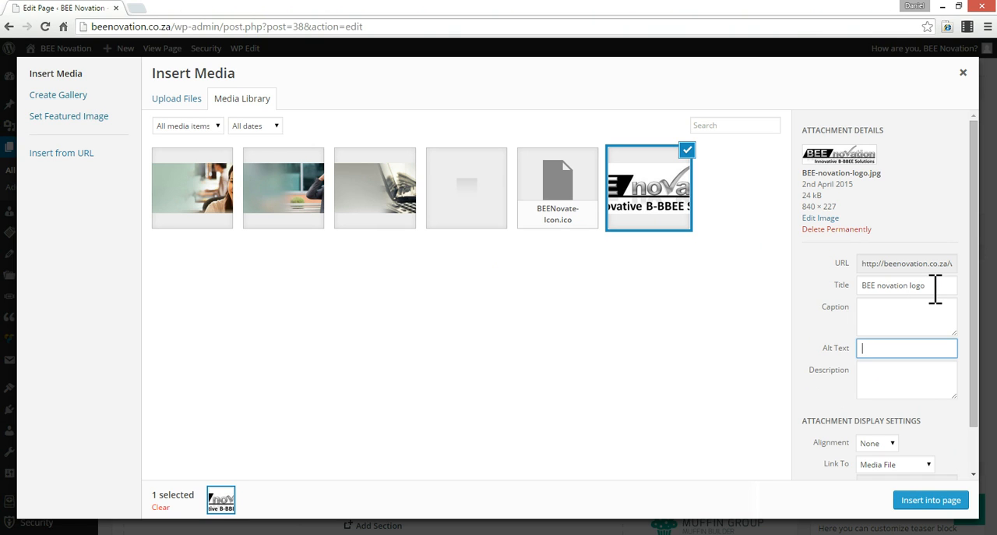
pyautogui.tripleClick(912, 285)
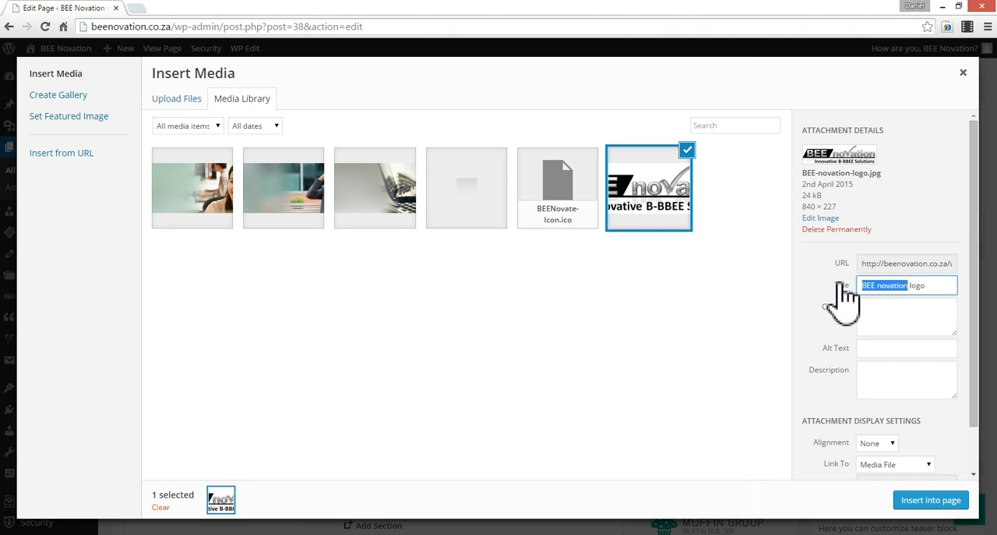
pyautogui.click(893, 349)
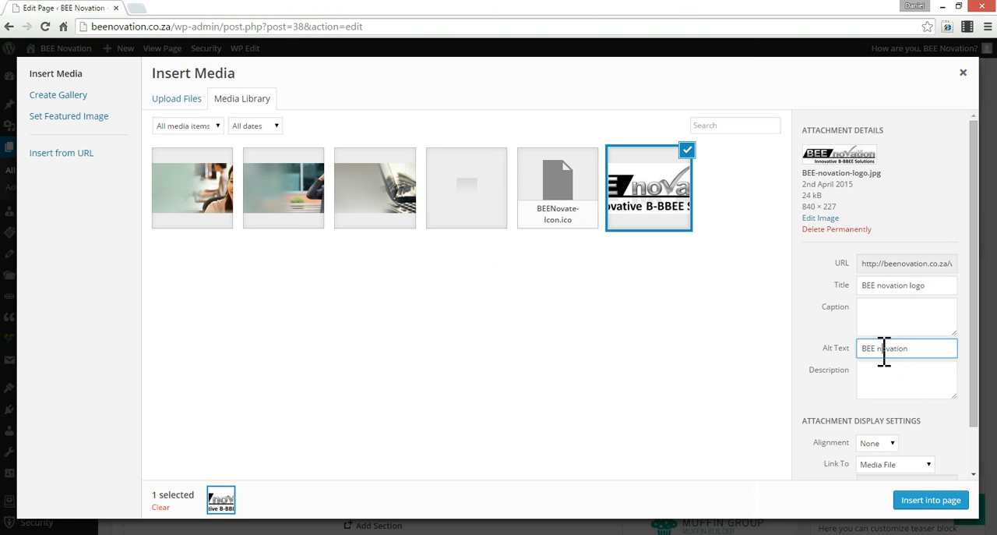
pyautogui.click(934, 348)
pyautogui.scroll(-1, 904, 417)
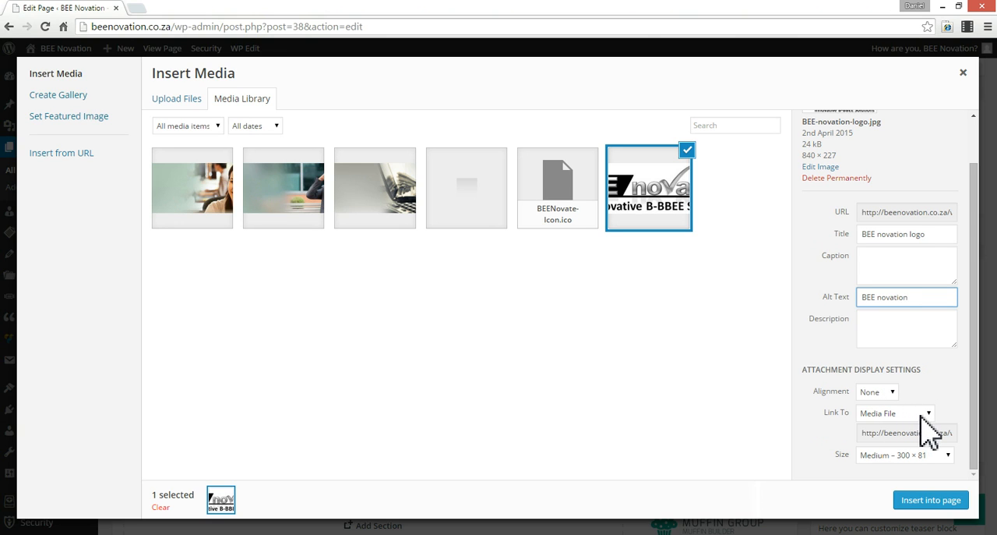
pyautogui.click(927, 455)
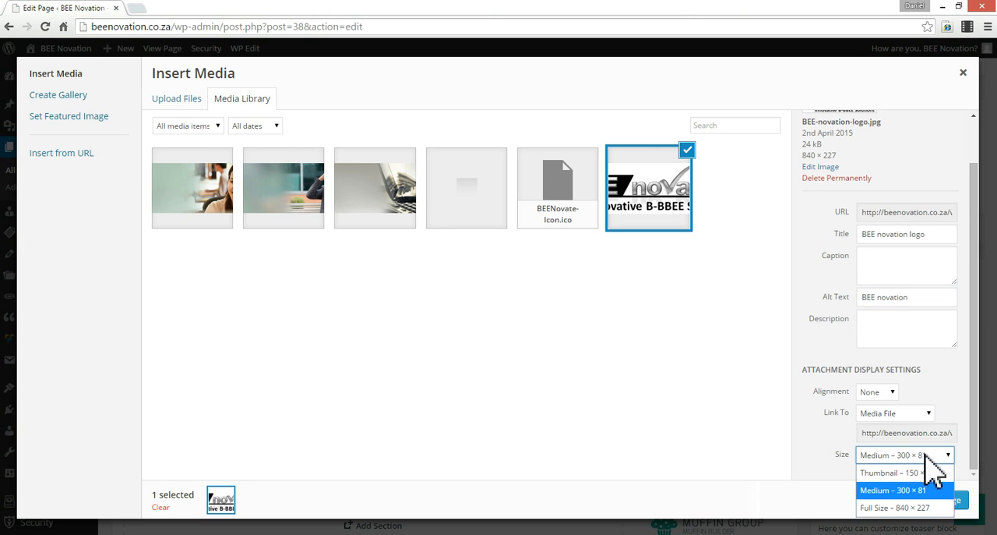
pyautogui.click(909, 506)
pyautogui.click(922, 414)
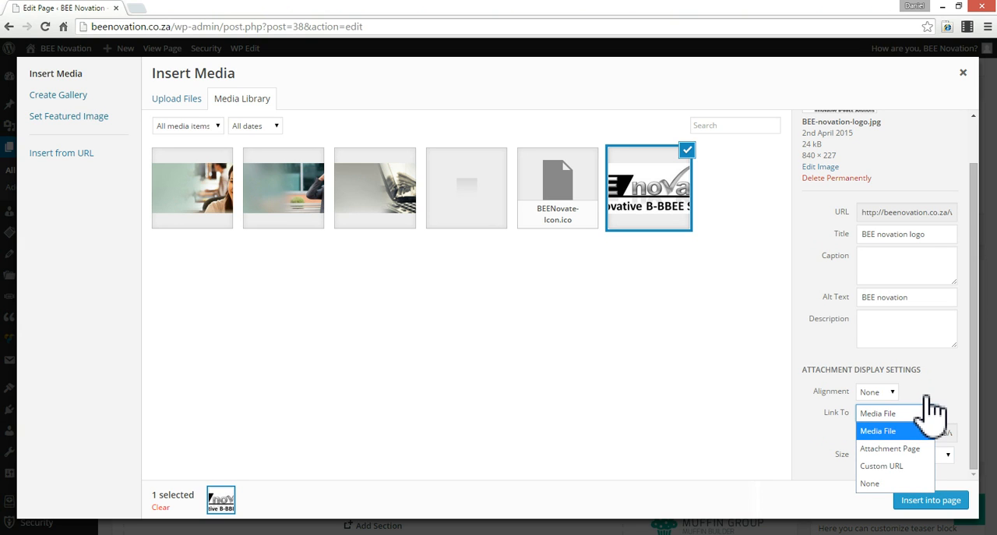
pyautogui.click(884, 465)
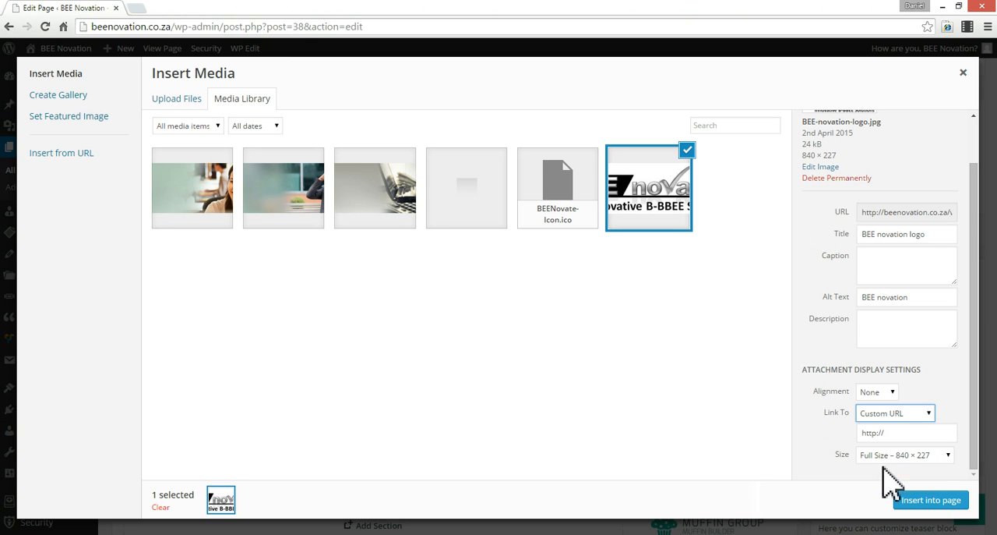
pyautogui.click(900, 433)
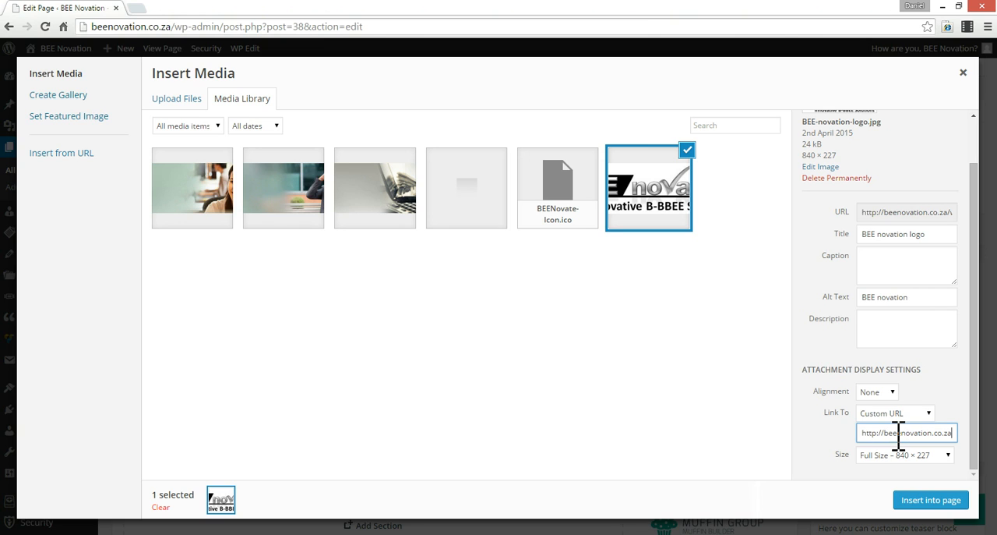
pyautogui.write('/')
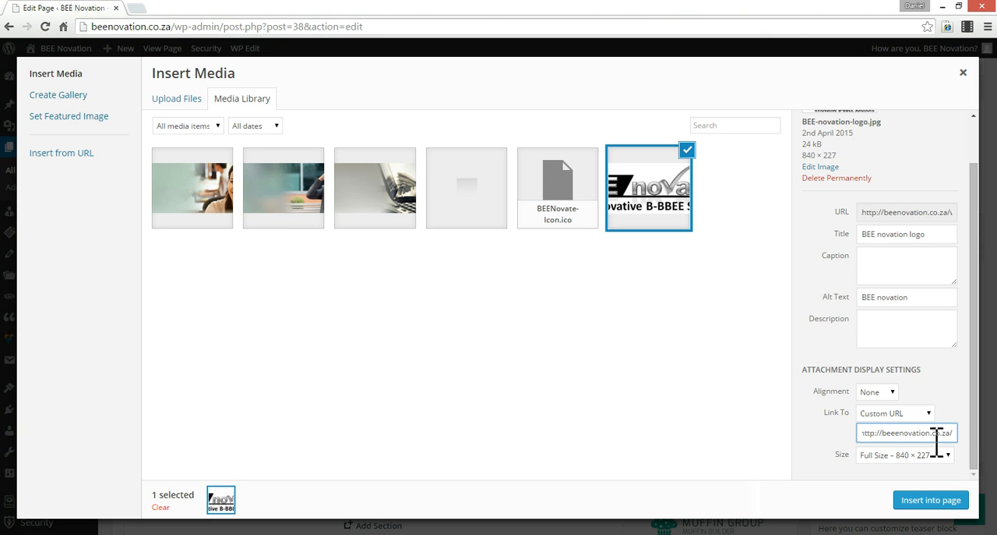
# - Set the logo's link to None and insert the image into the page
pyautogui.click(897, 413)
pyautogui.click(898, 495)
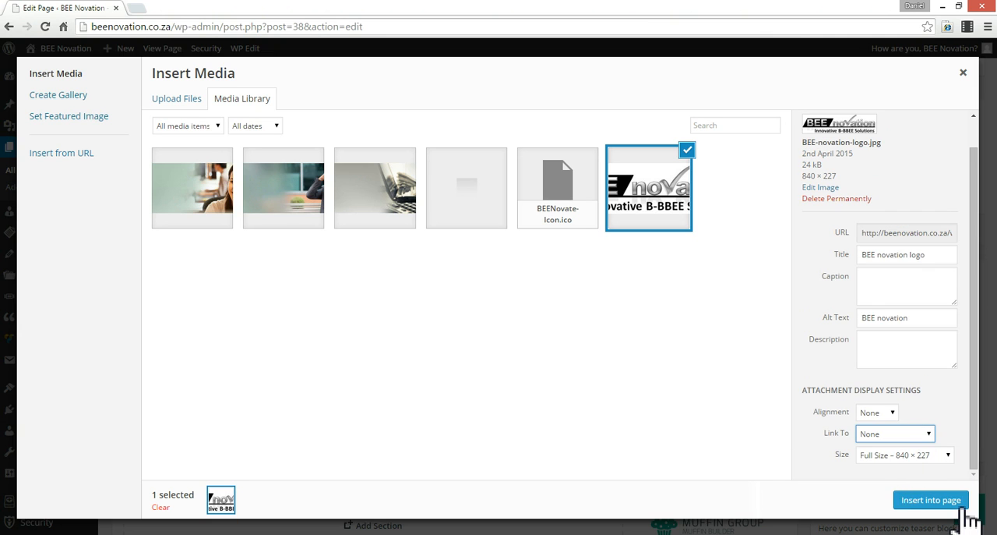
pyautogui.click(939, 500)
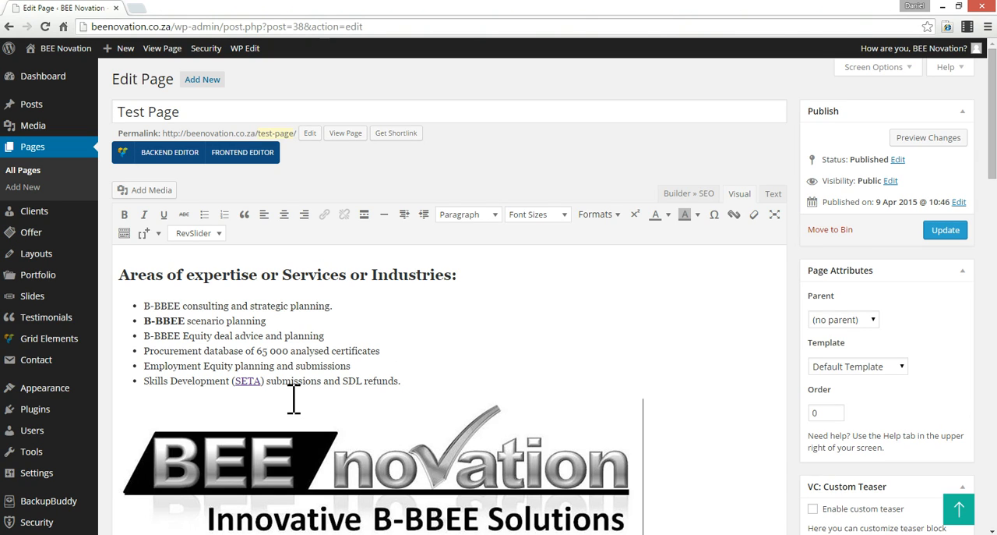
# - Update Test Page and view it on the live site, checking the heading above the bullet list
pyautogui.scroll(-1, 405, 399)
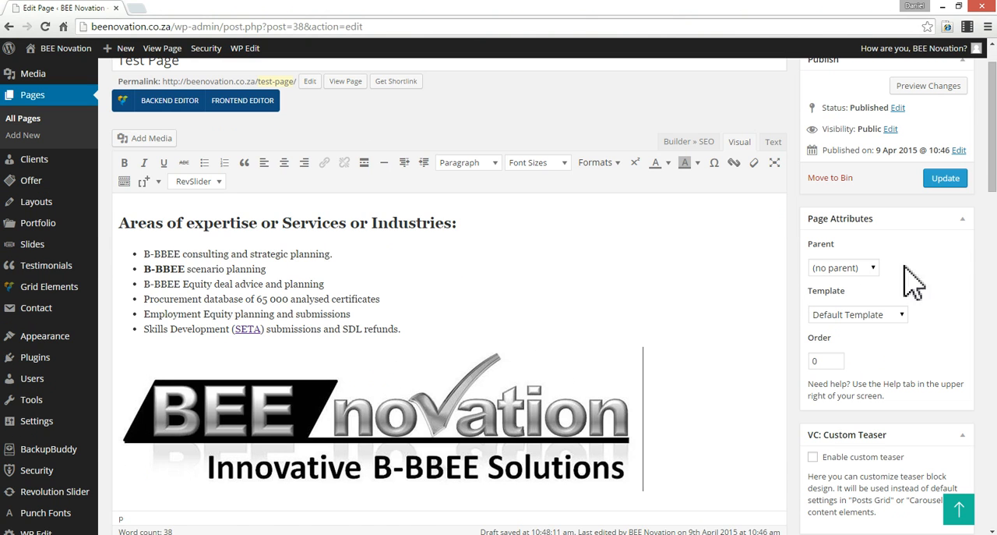
pyautogui.scroll(1, 919, 292)
pyautogui.click(946, 230)
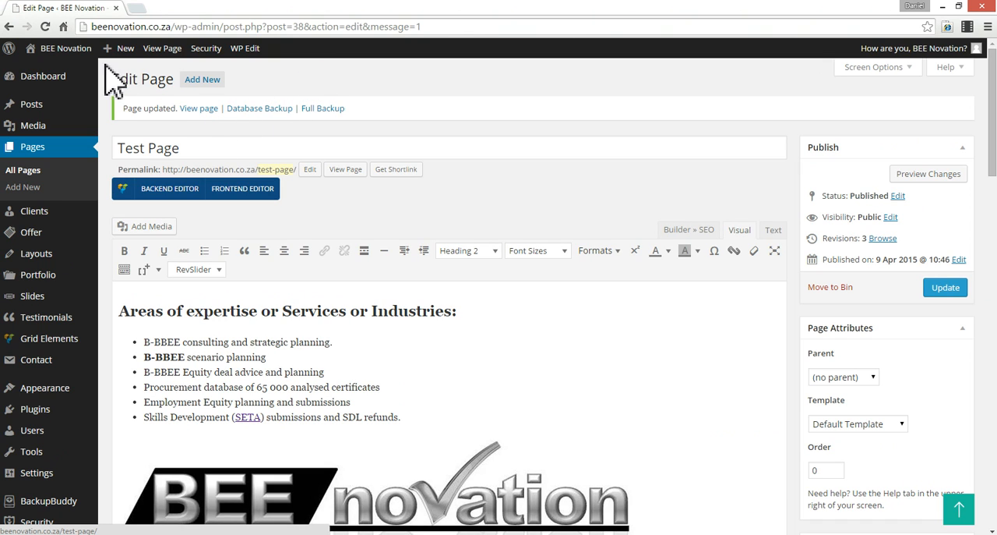
pyautogui.click(161, 49)
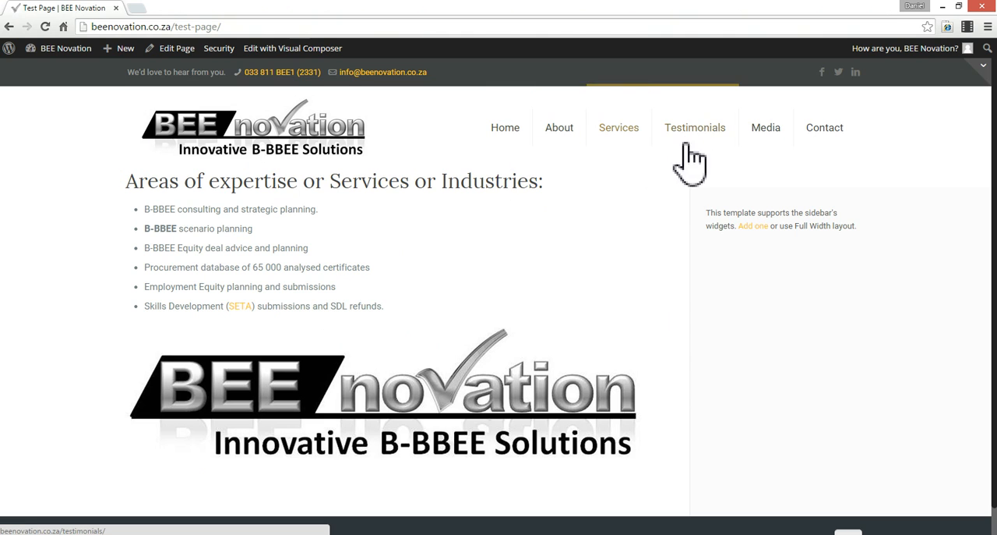
pyautogui.tripleClick(143, 182)
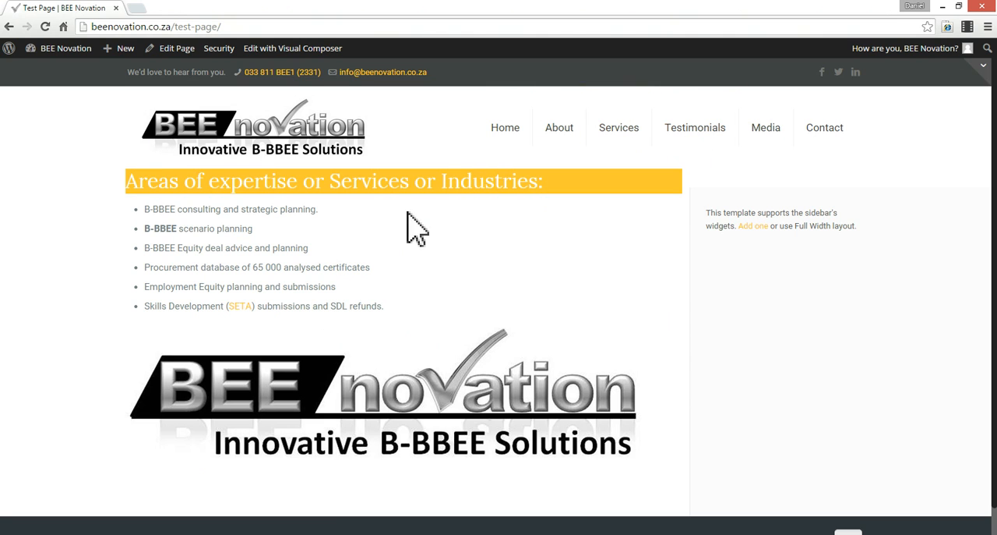
pyautogui.click(248, 205)
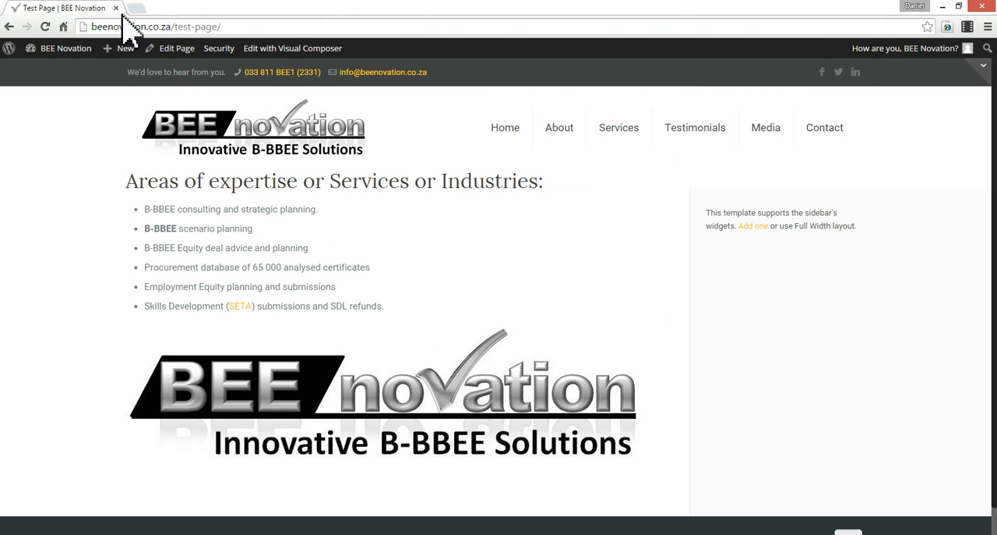
# - Reopen Test Page for editing and examine its page options, including the custom menu, sidebar, slider and subheader settings
pyautogui.moveTo(74, 56)
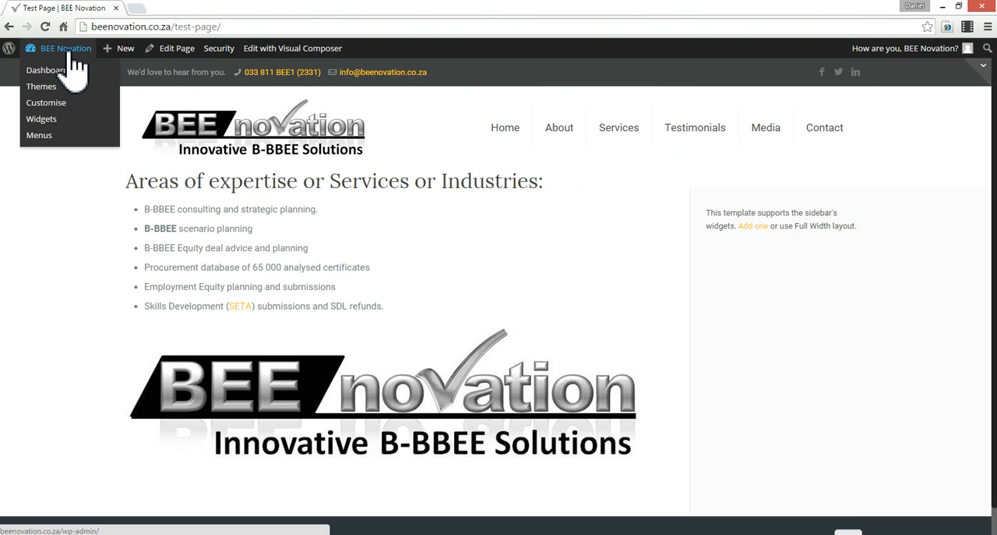
pyautogui.click(162, 49)
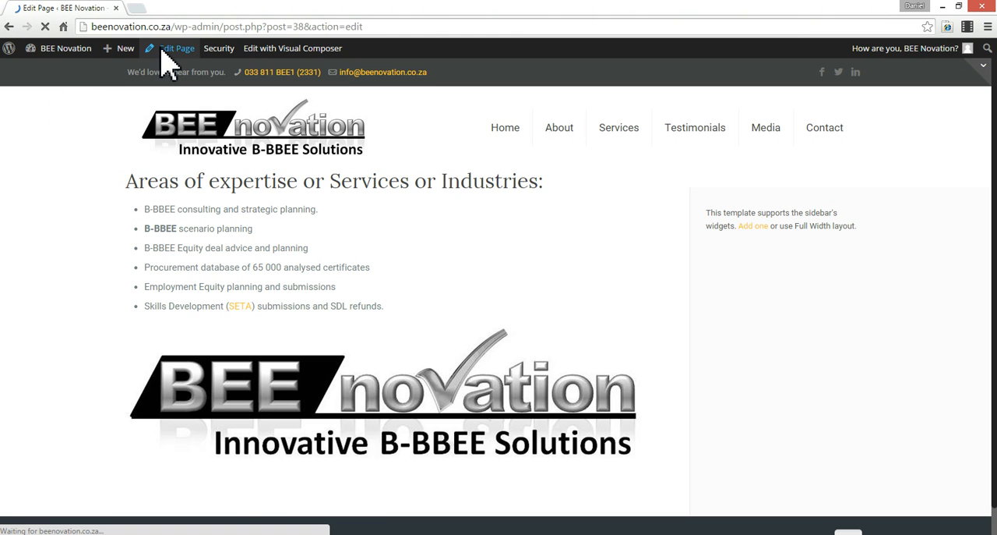
pyautogui.scroll(-1, 779, 468)
pyautogui.scroll(-15, 779, 468)
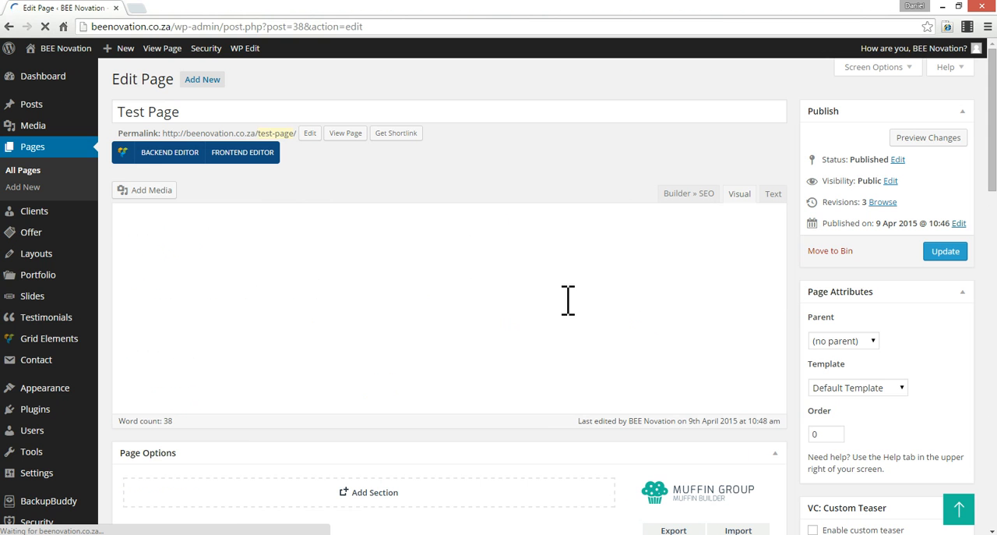
pyautogui.scroll(-6, 570, 307)
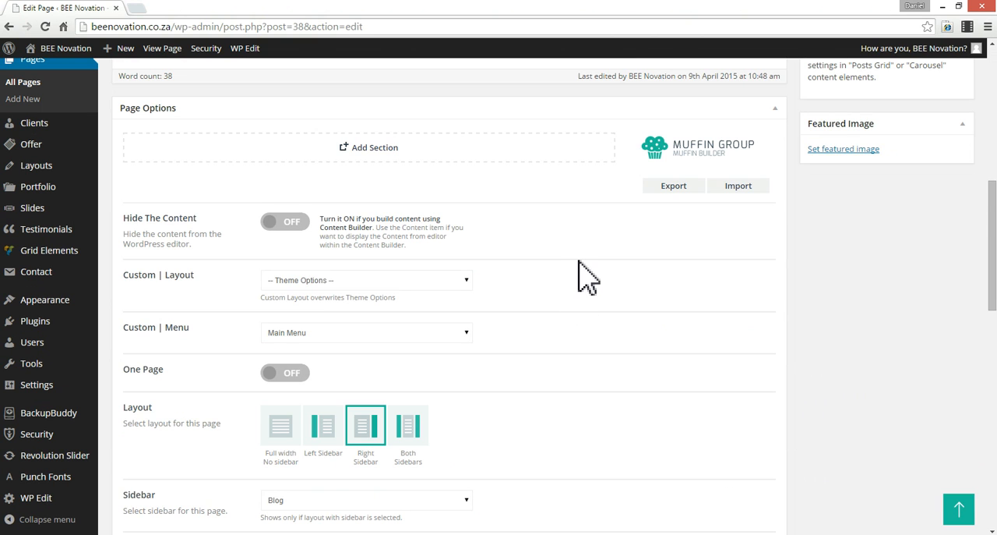
pyautogui.click(394, 335)
pyautogui.click(394, 334)
pyautogui.scroll(-2, 444, 376)
pyautogui.scroll(-1, 444, 376)
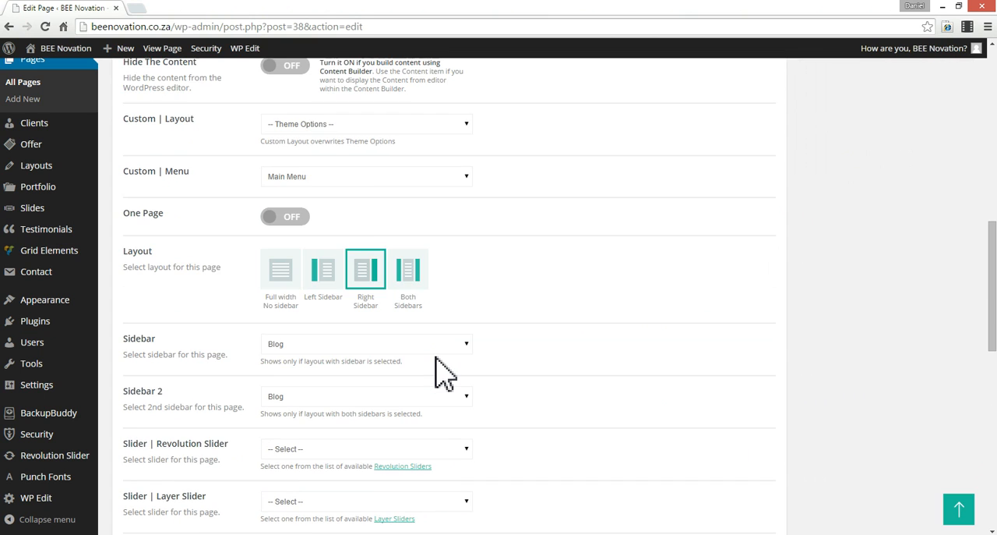
pyautogui.scroll(-5, 444, 376)
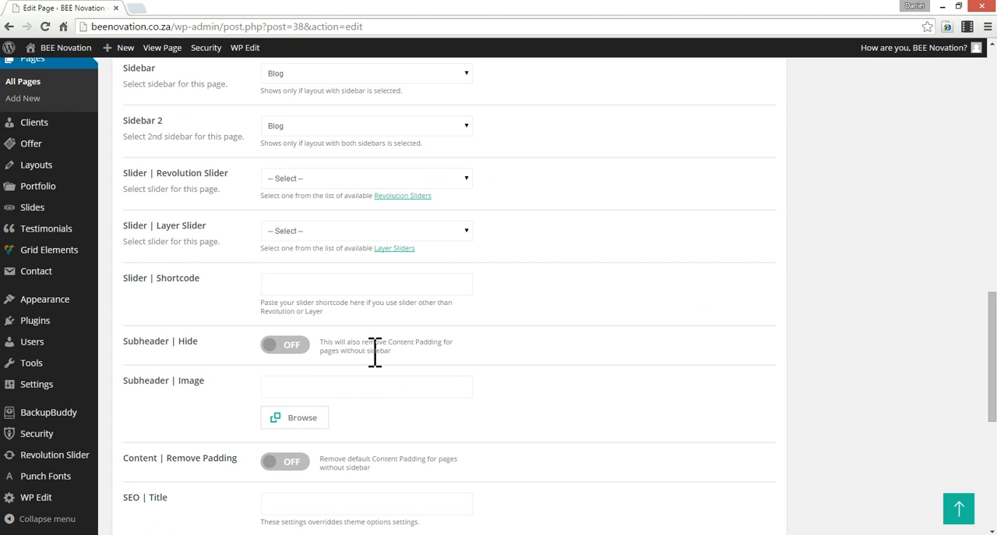
# - Toggle the Subheader Hide option on and back off, and update Test Page
pyautogui.click(274, 347)
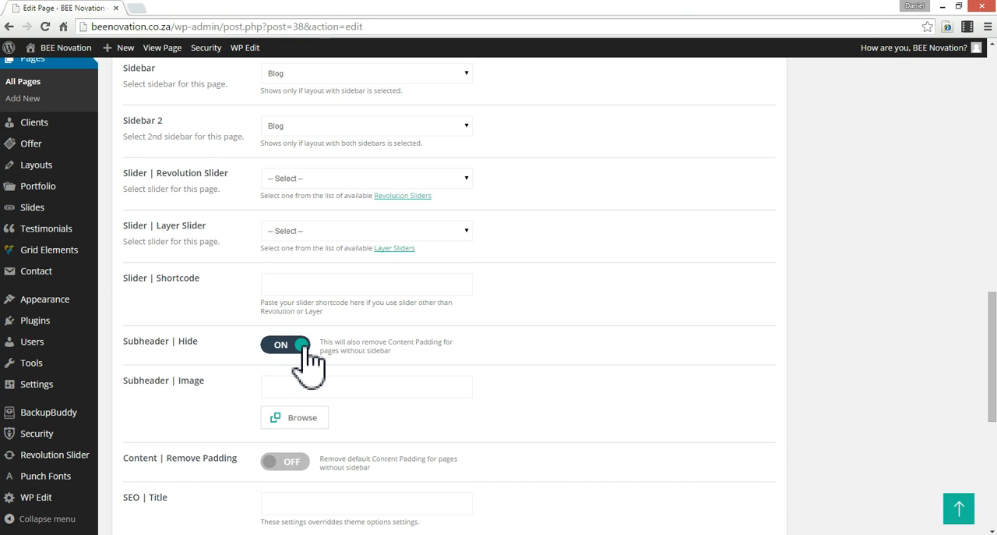
pyautogui.click(303, 344)
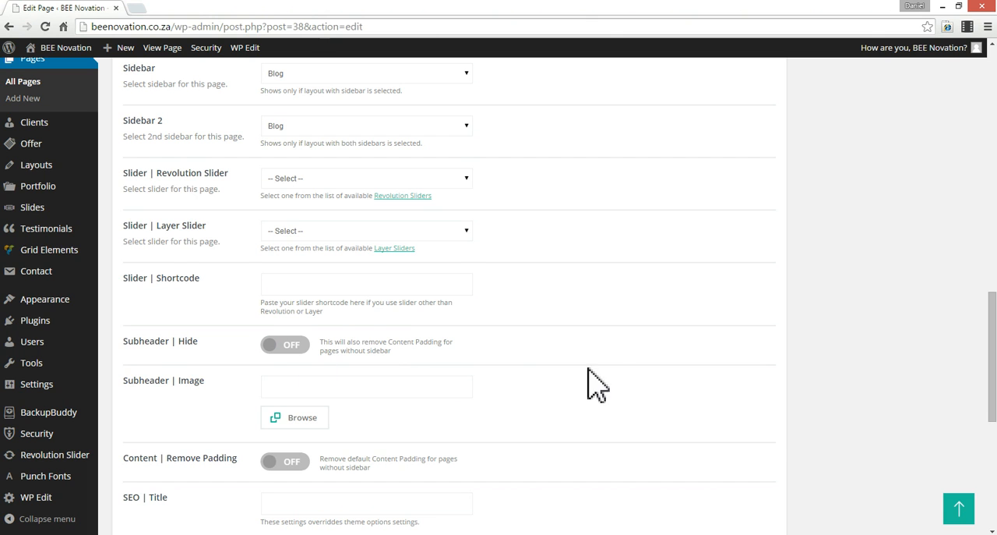
pyautogui.scroll(10, 795, 423)
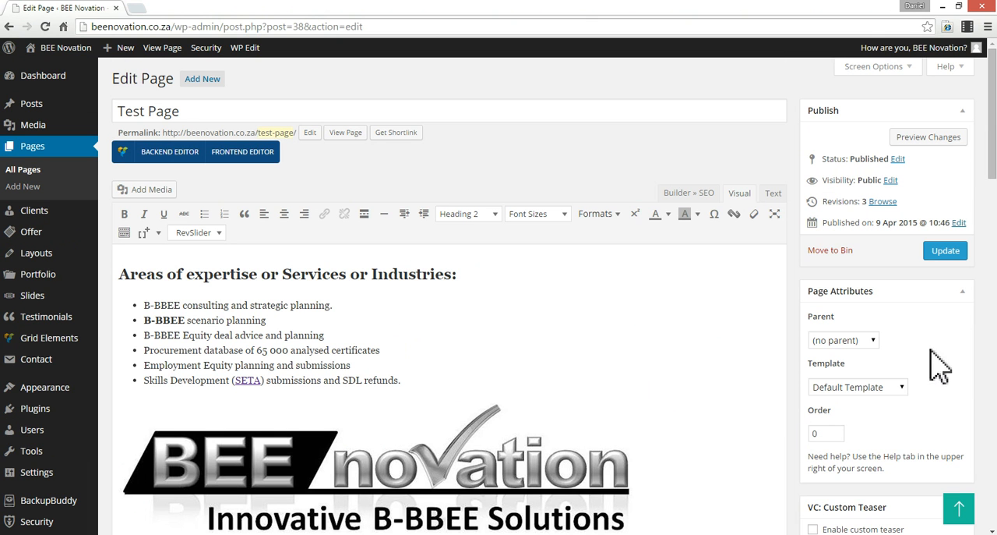
pyautogui.click(949, 257)
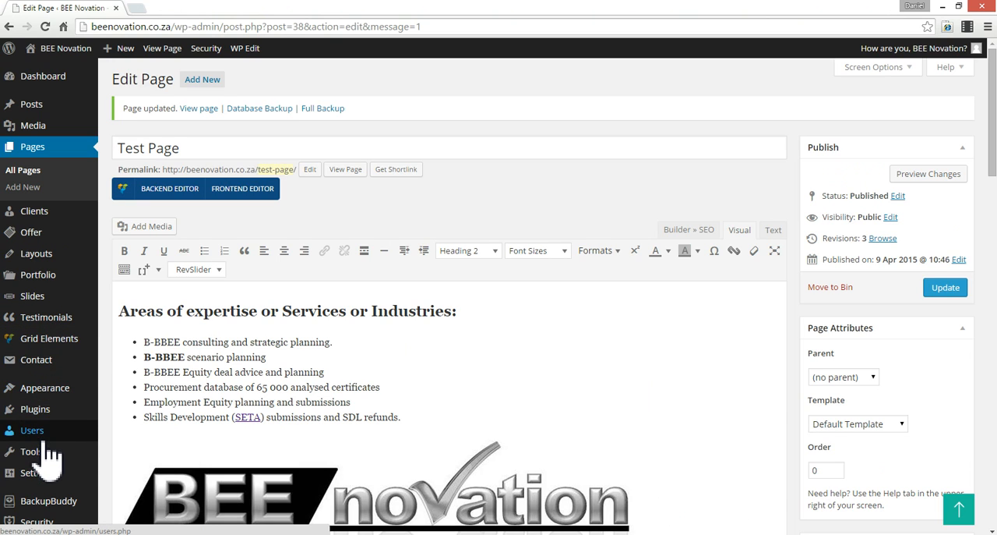
# - Open BeTheme Options in a new browser tab and move that tab out of the current window
pyautogui.moveTo(47, 437)
pyautogui.moveTo(43, 390)
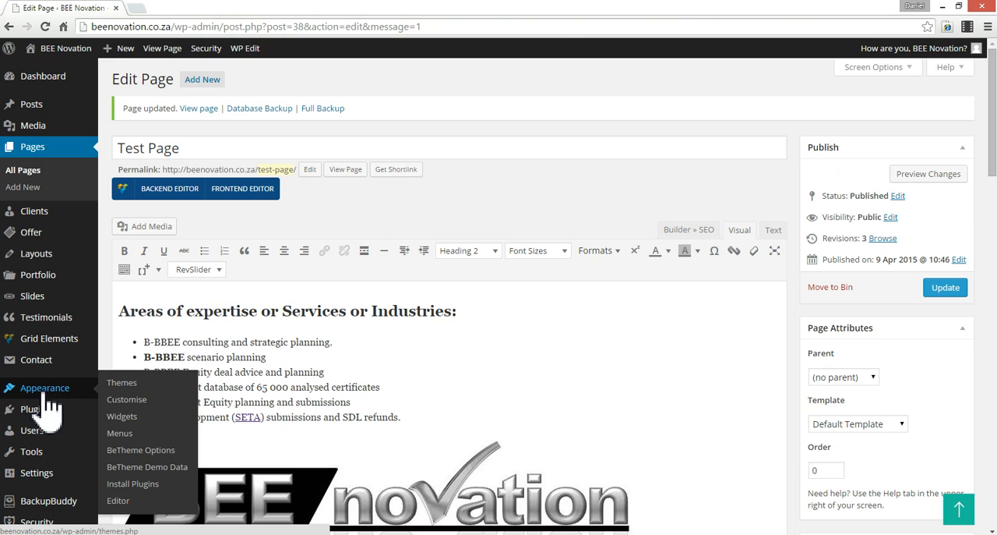
pyautogui.middleClick(150, 452)
pyautogui.moveTo(144, 8); pyautogui.dragTo(0, 86)
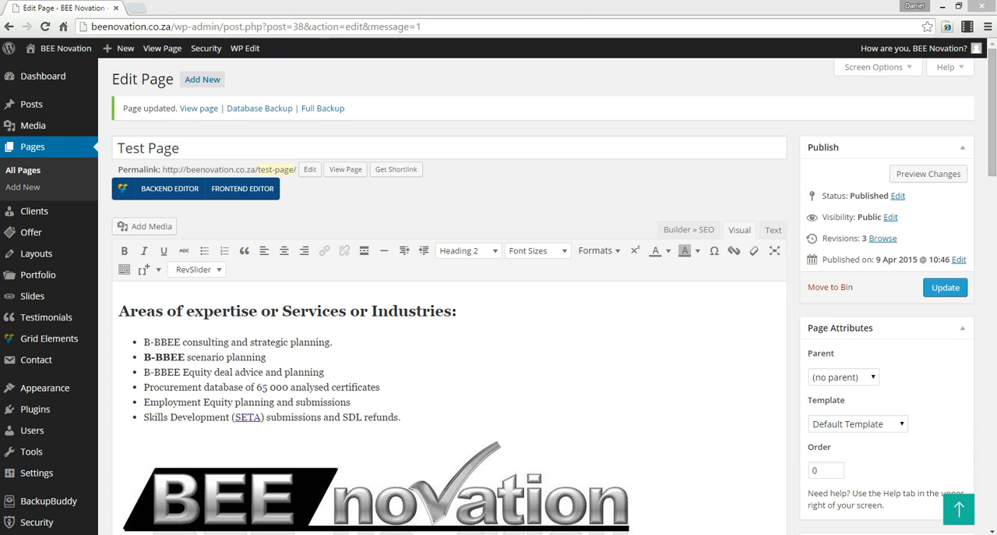
# - View Test Page on the live site and highlight the page title in the subheader
pyautogui.click(162, 50)
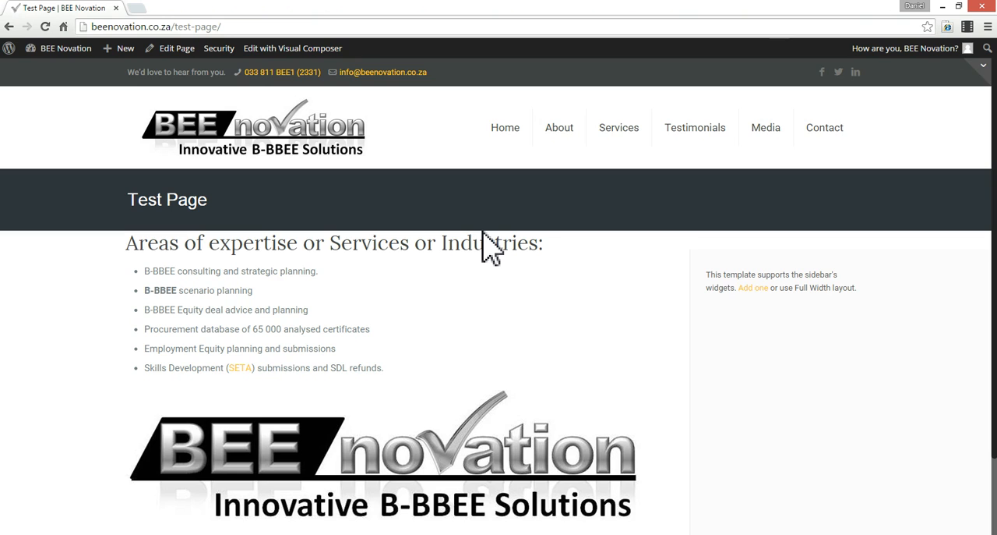
pyautogui.tripleClick(173, 199)
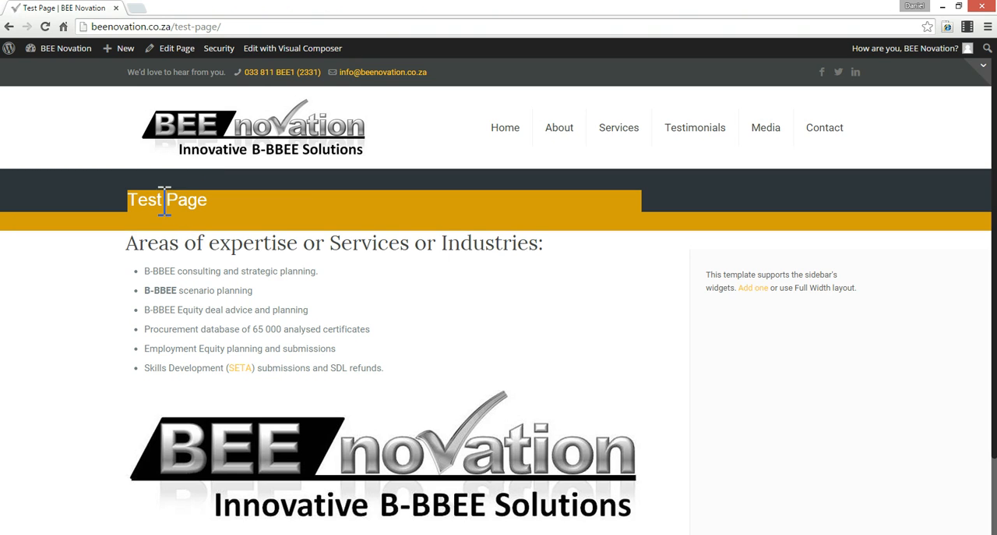
# - Examine the Test Page title, the "Areas of expertise or Services or Industries:" heading and the content beneath it on the live page
pyautogui.click(254, 206)
pyautogui.doubleClick(161, 184)
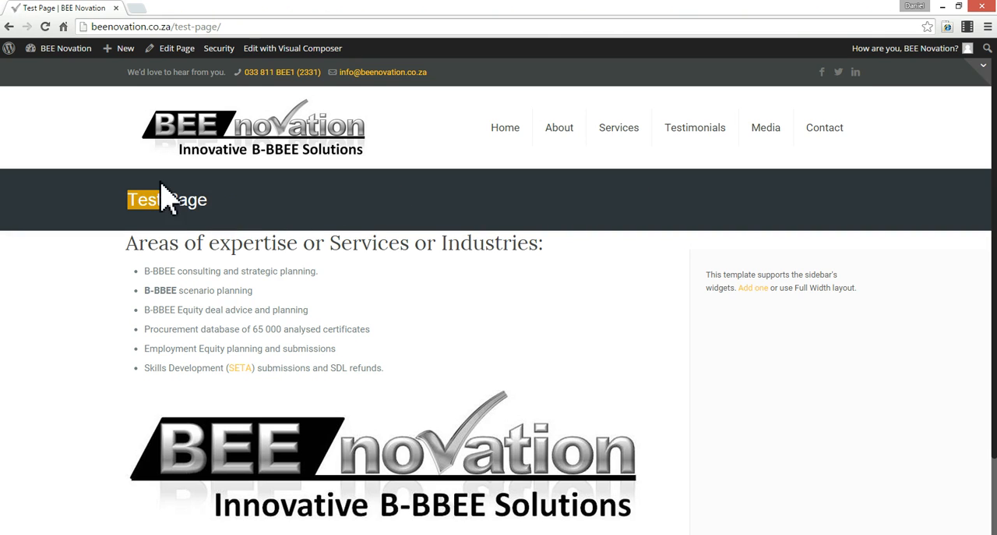
pyautogui.click(103, 186)
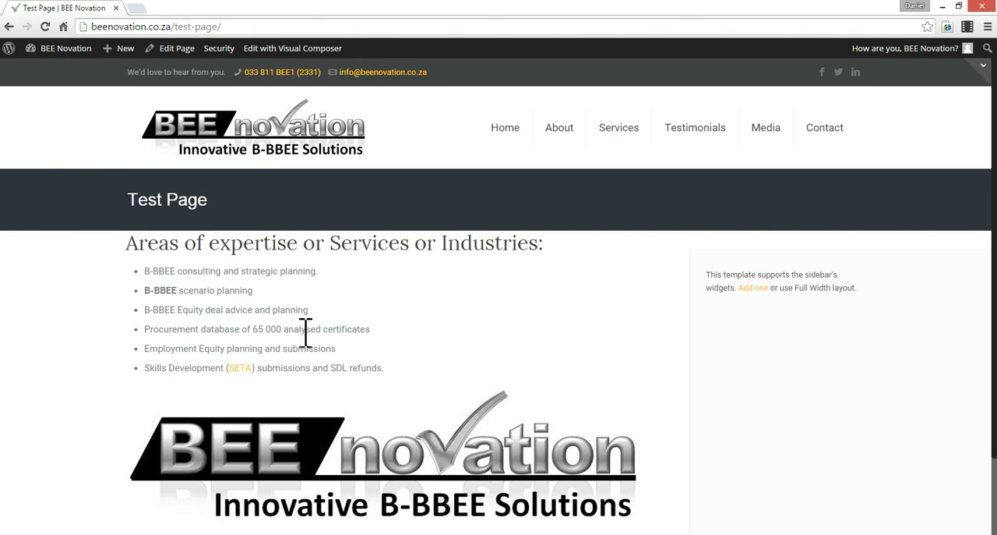
pyautogui.doubleClick(236, 245)
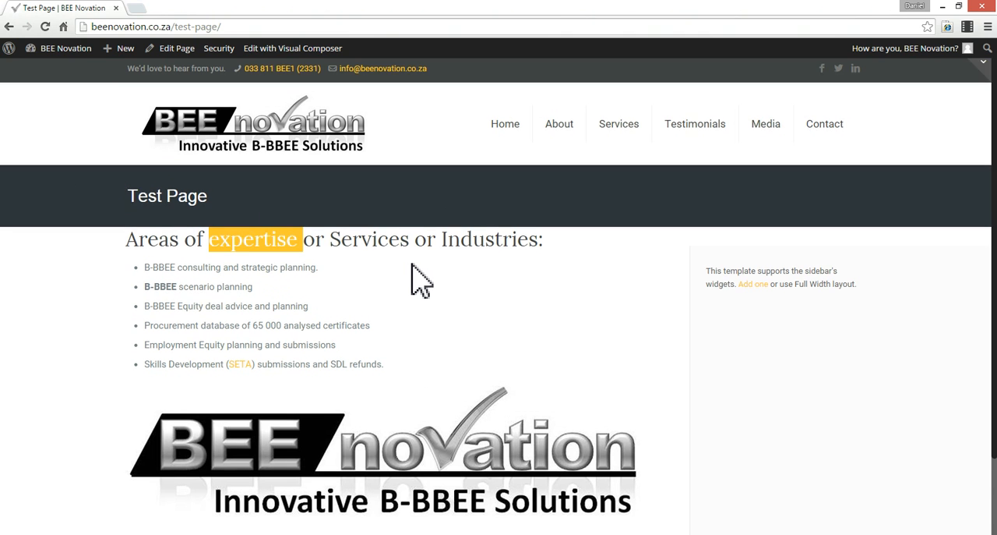
pyautogui.scroll(-1, 413, 278)
pyautogui.scroll(1, 413, 279)
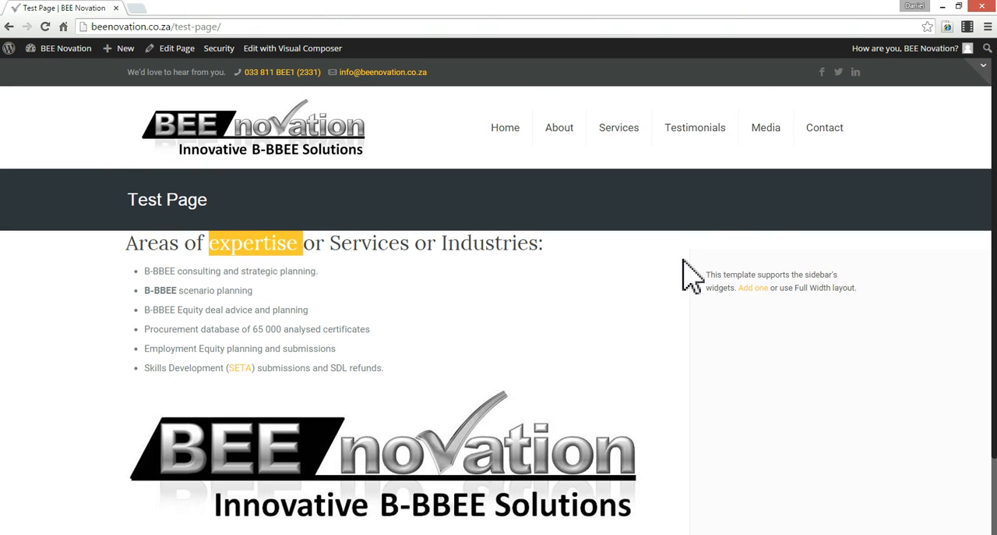
pyautogui.click(165, 237)
pyautogui.tripleClick(138, 241)
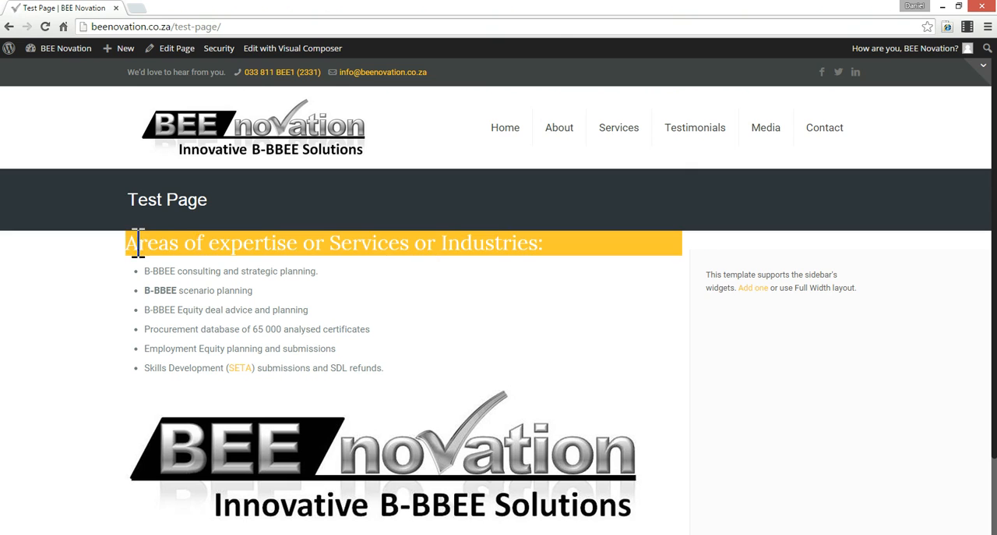
pyautogui.click(125, 256)
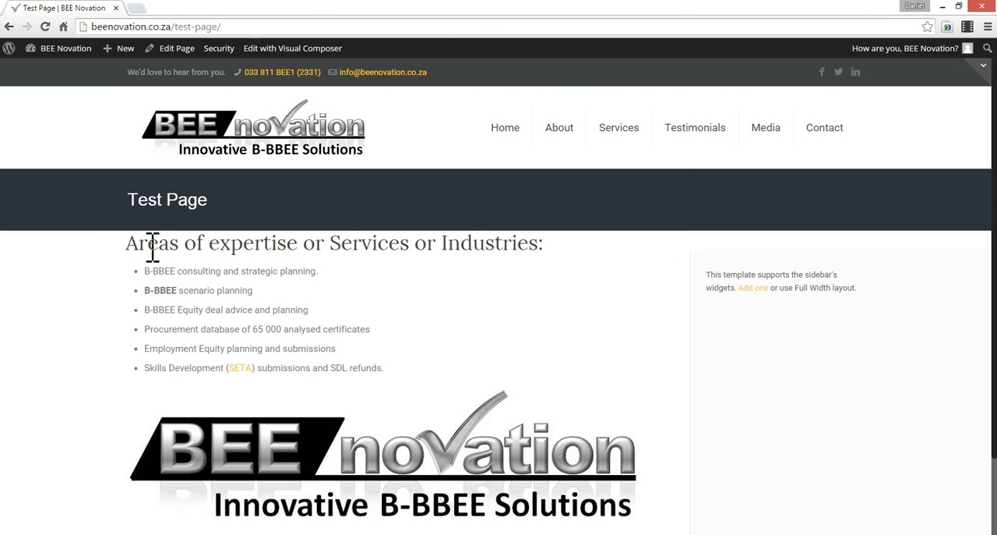
pyautogui.scroll(-1, 405, 301)
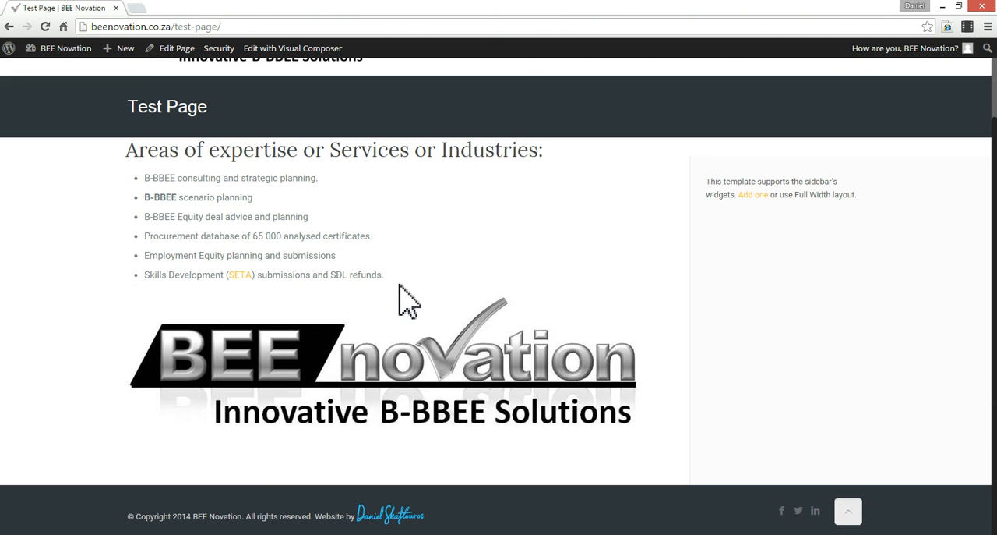
pyautogui.scroll(1, 428, 206)
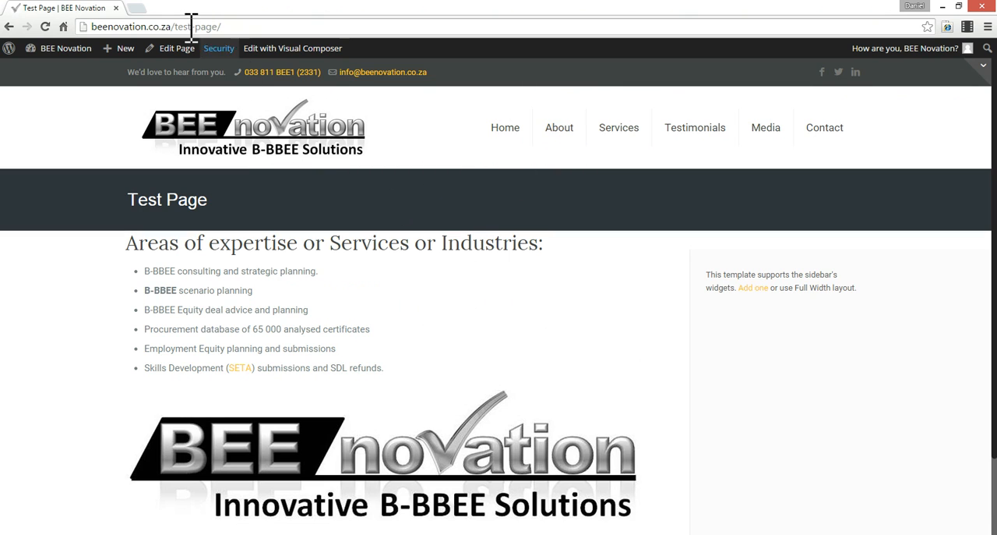
# - Reopen Test Page for editing and review its content and the Page Options section builder
pyautogui.moveTo(78, 51)
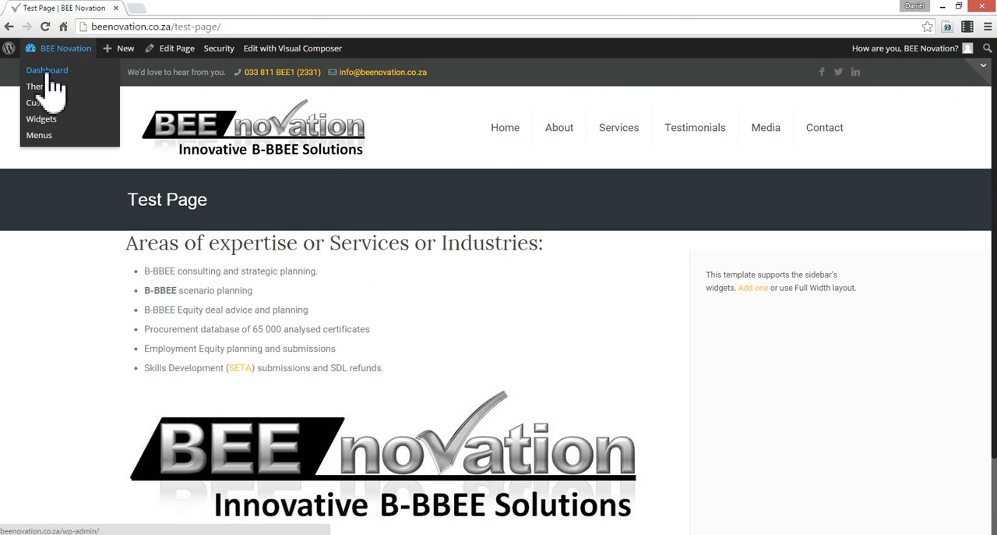
pyautogui.click(166, 51)
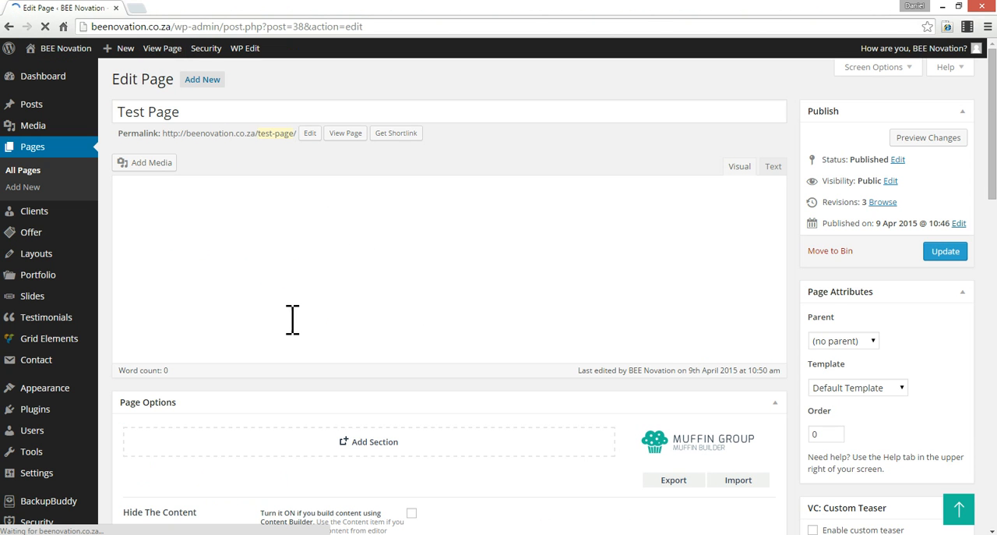
pyautogui.scroll(-2, 356, 276)
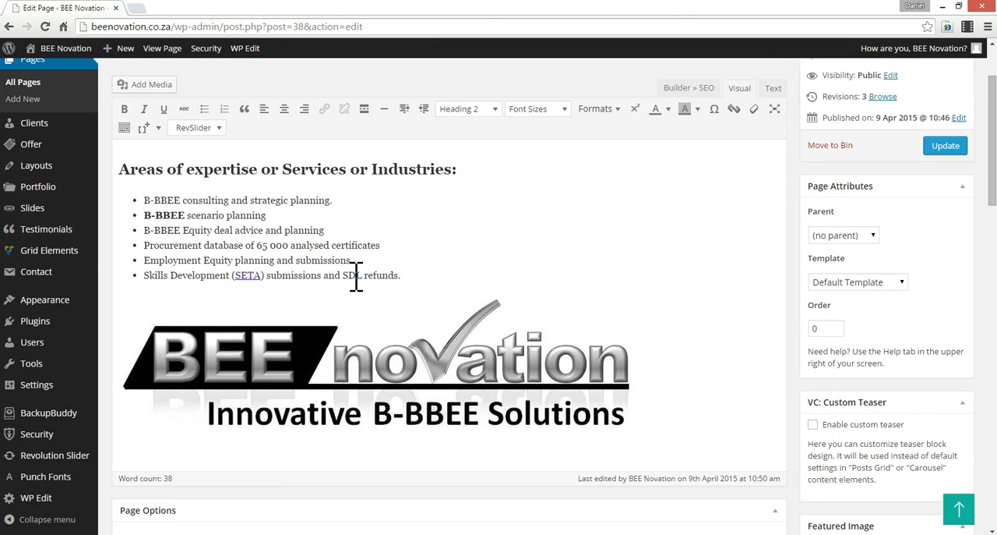
pyautogui.scroll(2, 360, 280)
pyautogui.scroll(-5, 535, 319)
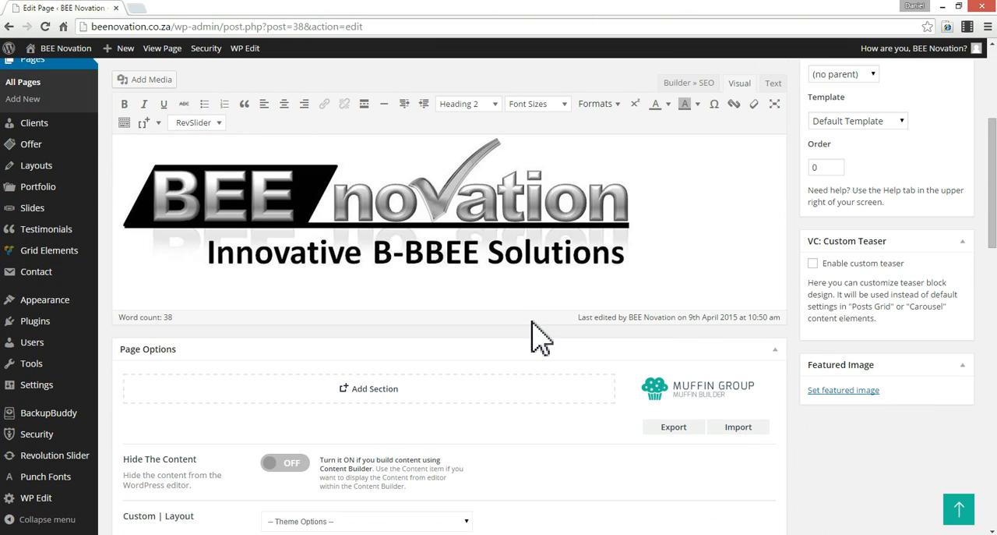
pyautogui.scroll(-1, 535, 335)
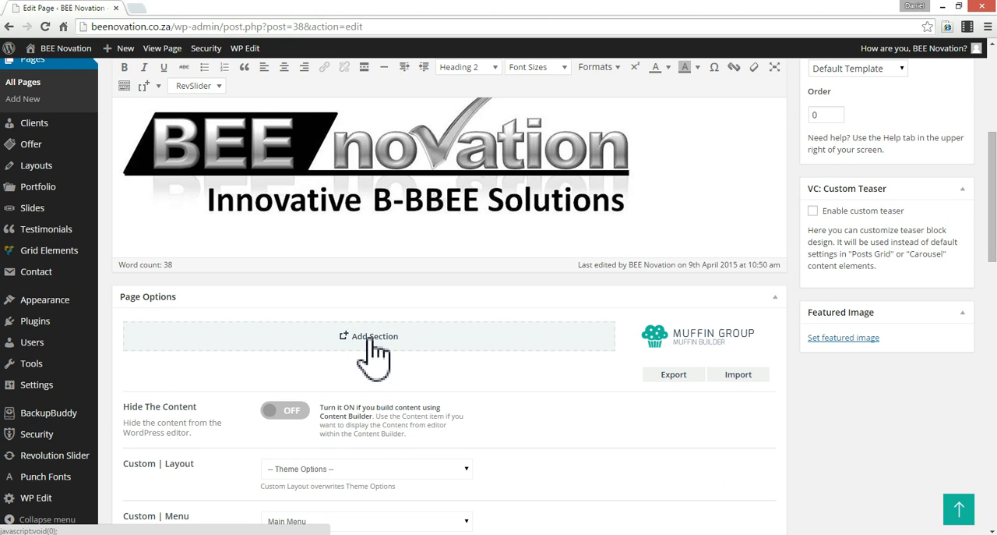
pyautogui.scroll(4, 588, 92)
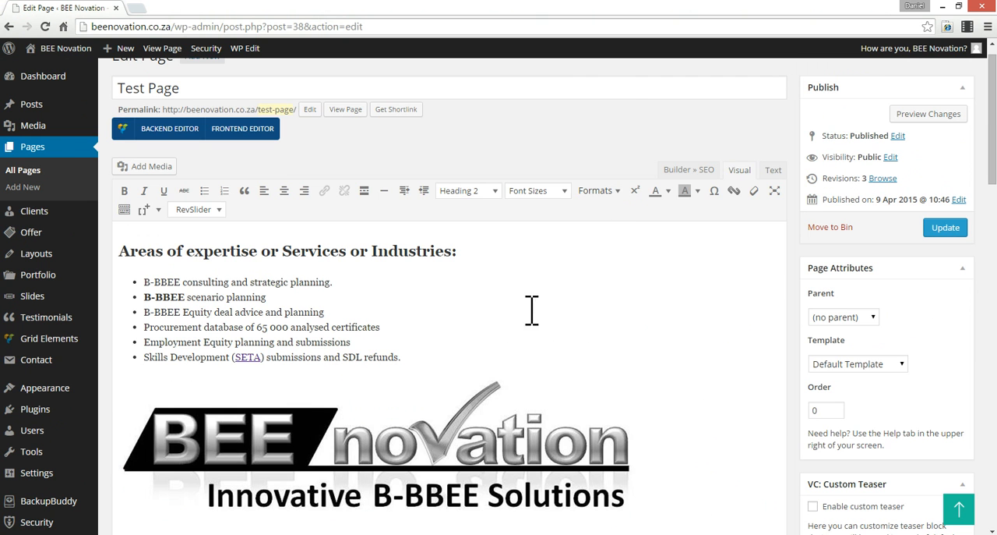
# - Cut the entire content, including the heading, list and logo, out of the main page editor
pyautogui.click(394, 322)
pyautogui.hotkey('ctrl', 'a')
pyautogui.hotkey('ctrl', 'c')
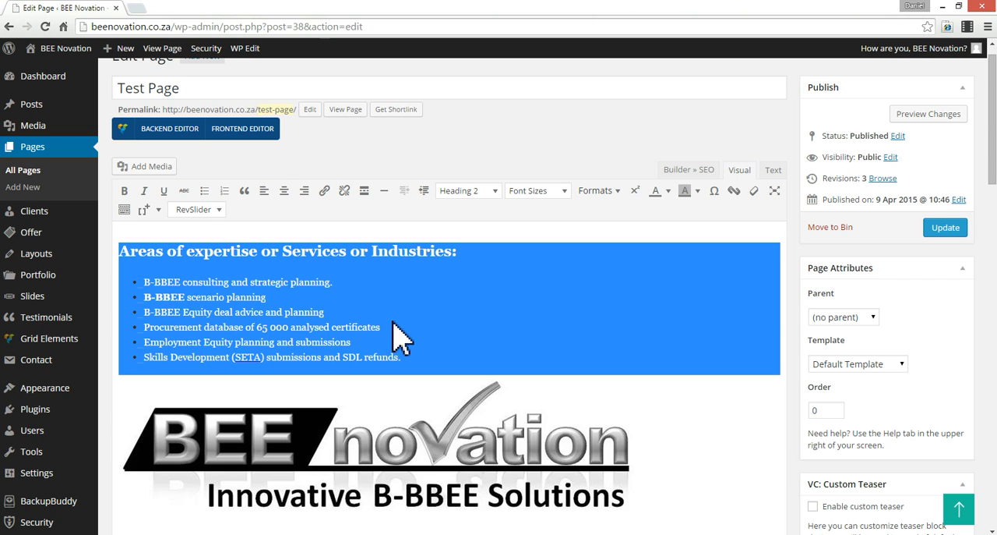
pyautogui.press('Delete')
# - Add a section in the Muffin Builder, insert a Column item and widen it to 1/1
pyautogui.scroll(-3, 432, 280)
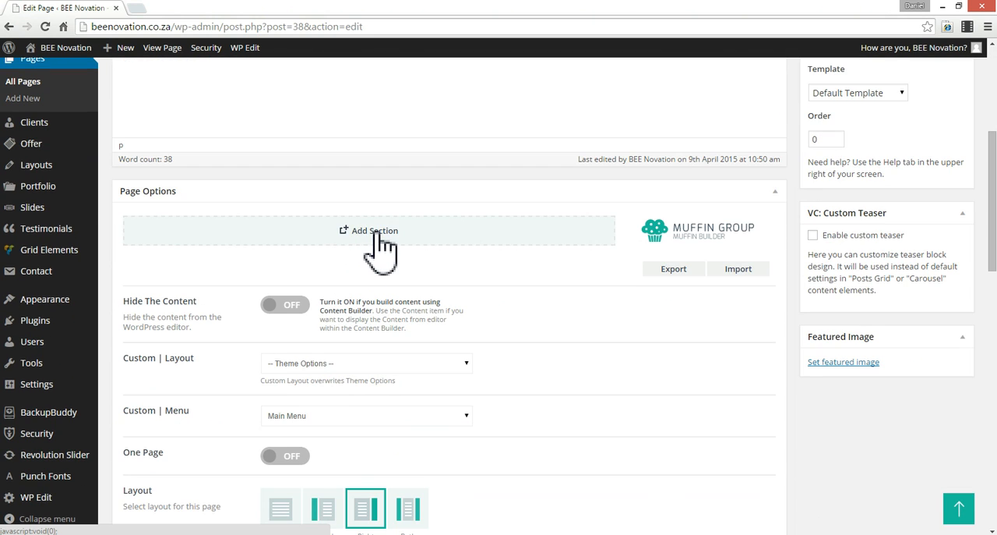
pyautogui.click(383, 234)
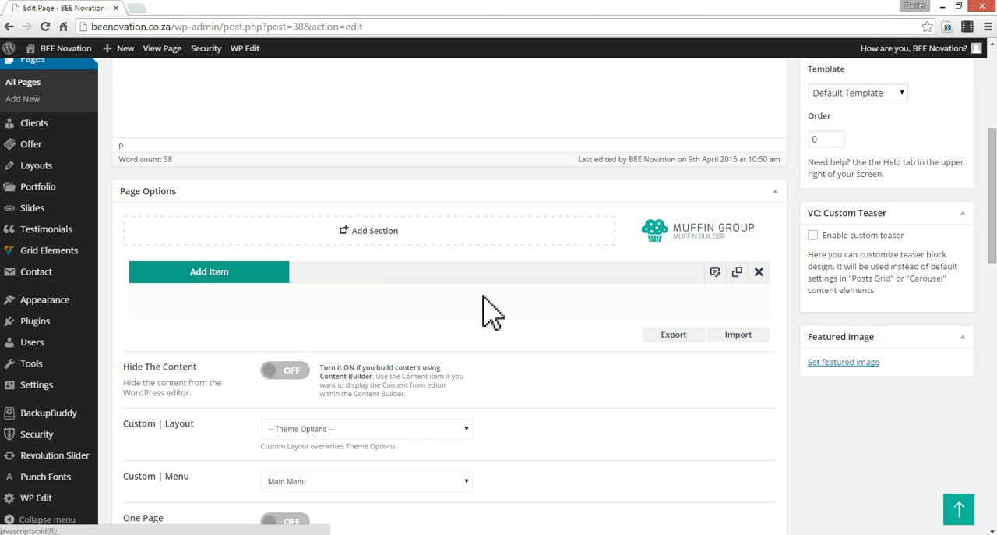
pyautogui.click(234, 273)
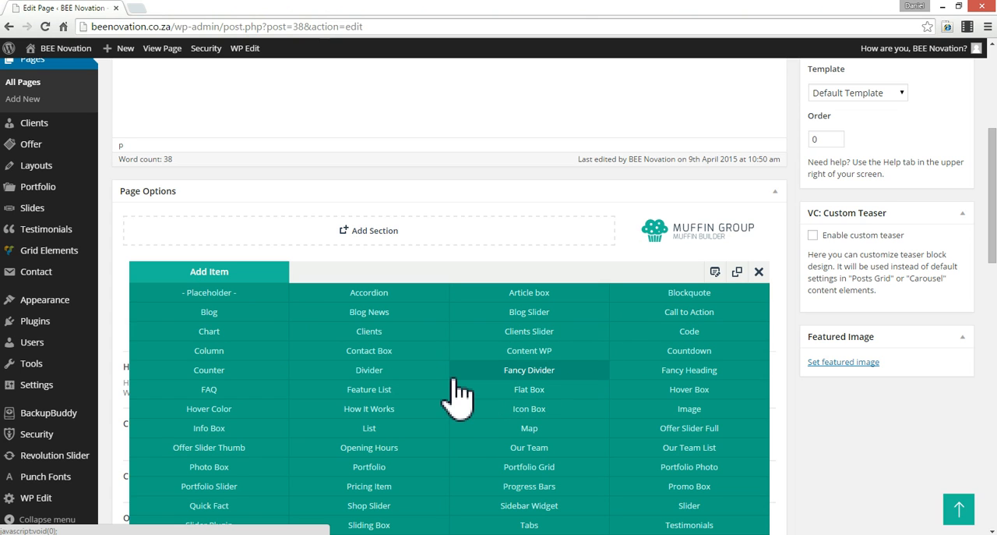
pyautogui.click(208, 348)
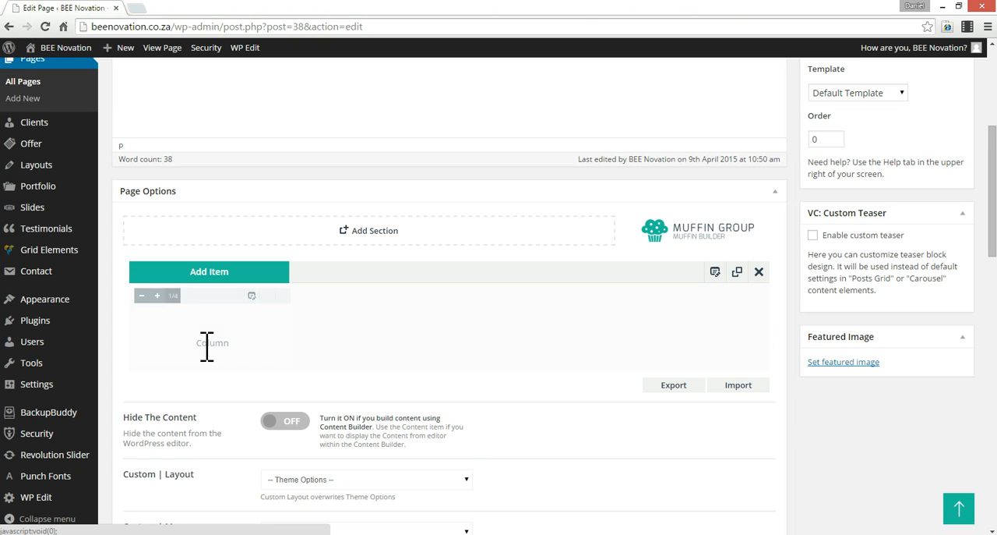
pyautogui.click(157, 295)
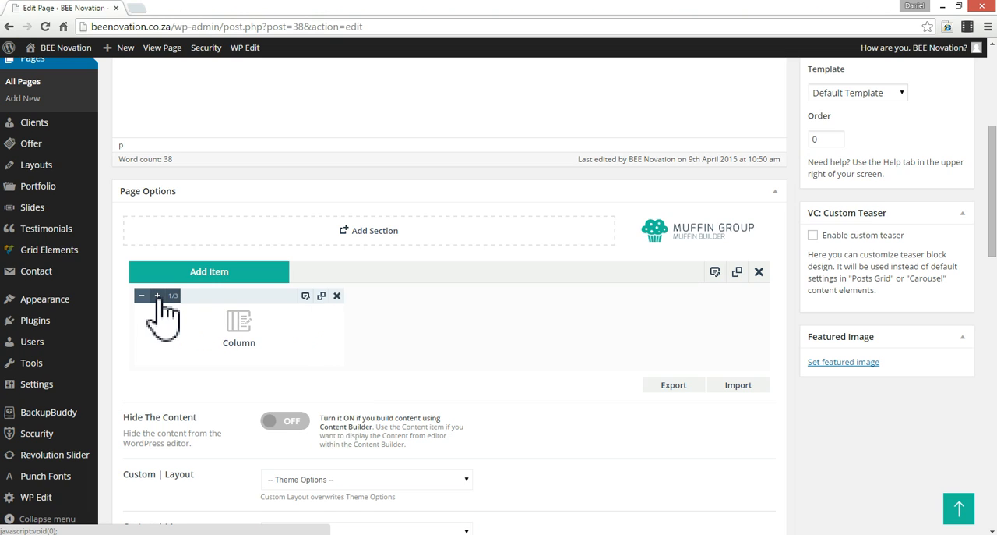
pyautogui.click(158, 295)
pyautogui.click(157, 296)
pyautogui.click(158, 295)
pyautogui.click(157, 295)
pyautogui.click(157, 295)
pyautogui.click(157, 295)
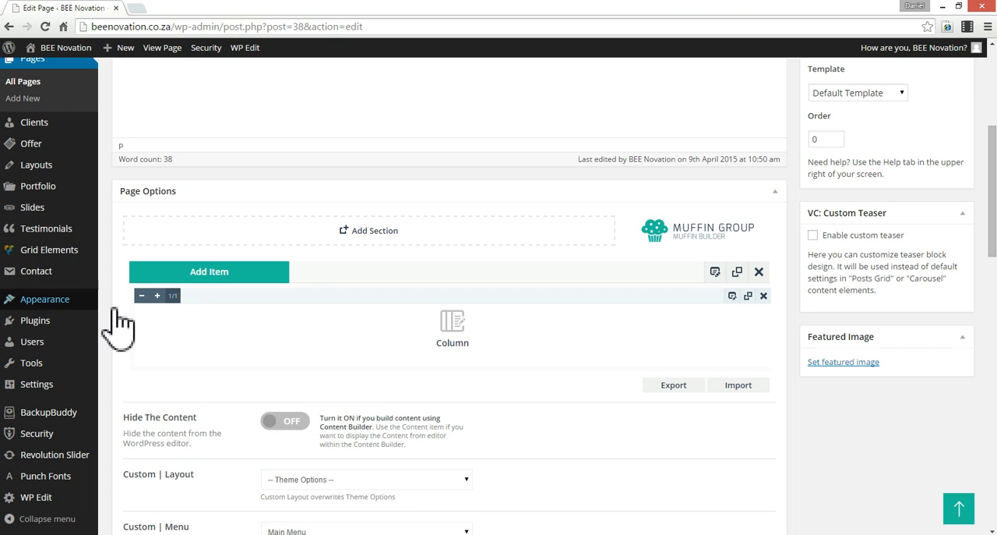
# - Open the Column item's settings and paste the cut page text into its column content
pyautogui.click(733, 296)
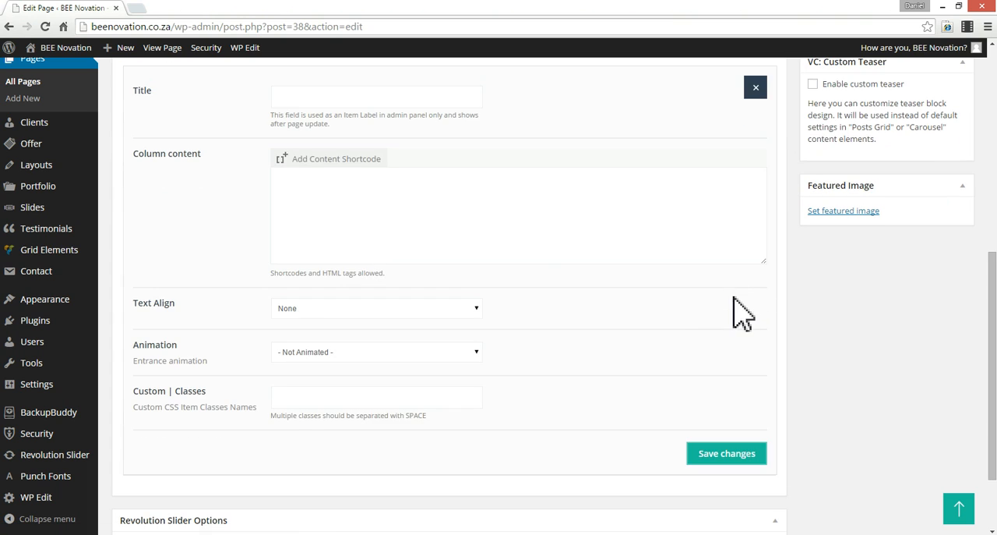
pyautogui.click(358, 226)
pyautogui.hotkey('ctrl', 'v')
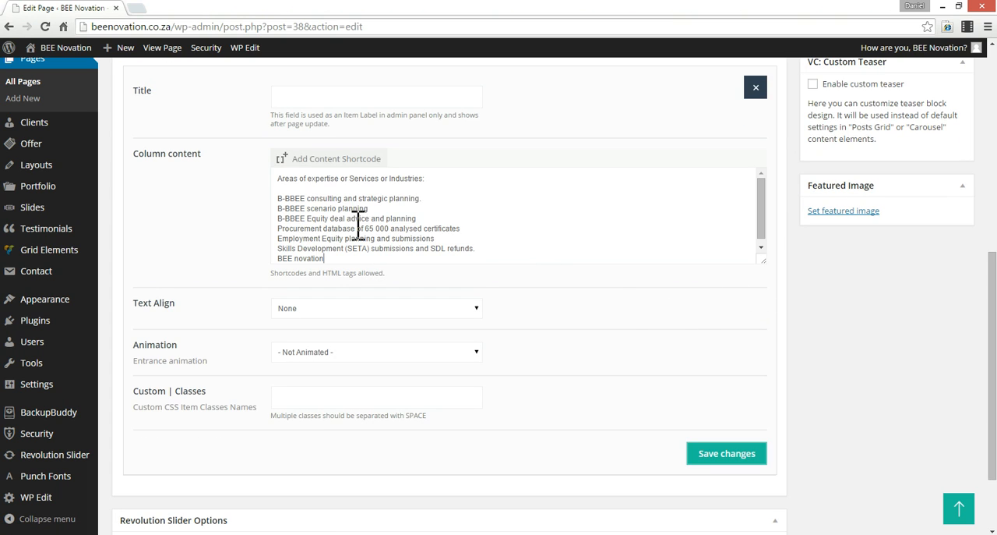
# - Delete everything below the "Areas of expertise or Services or Industries:" line from the column content
pyautogui.scroll(1, 487, 221)
pyautogui.tripleClick(470, 239)
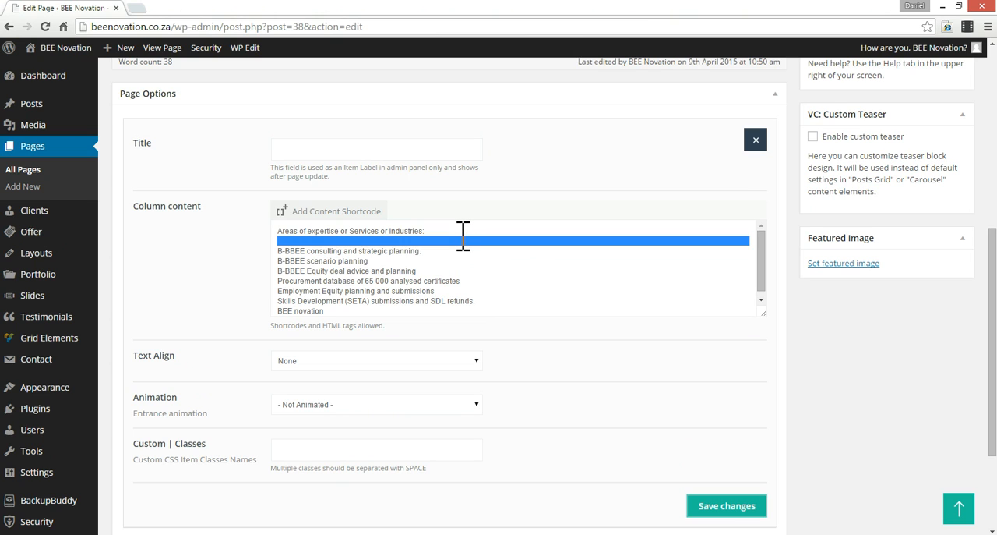
pyautogui.tripleClick(456, 232)
pyautogui.hotkey('ctrl', 'c')
pyautogui.click(455, 232)
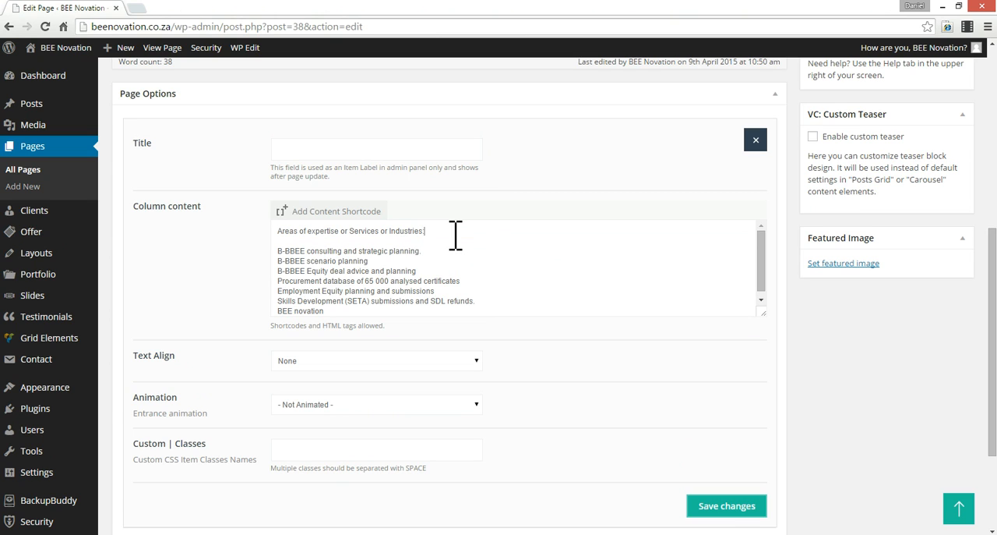
pyautogui.click(440, 241)
pyautogui.moveTo(346, 252); pyautogui.dragTo(507, 340)
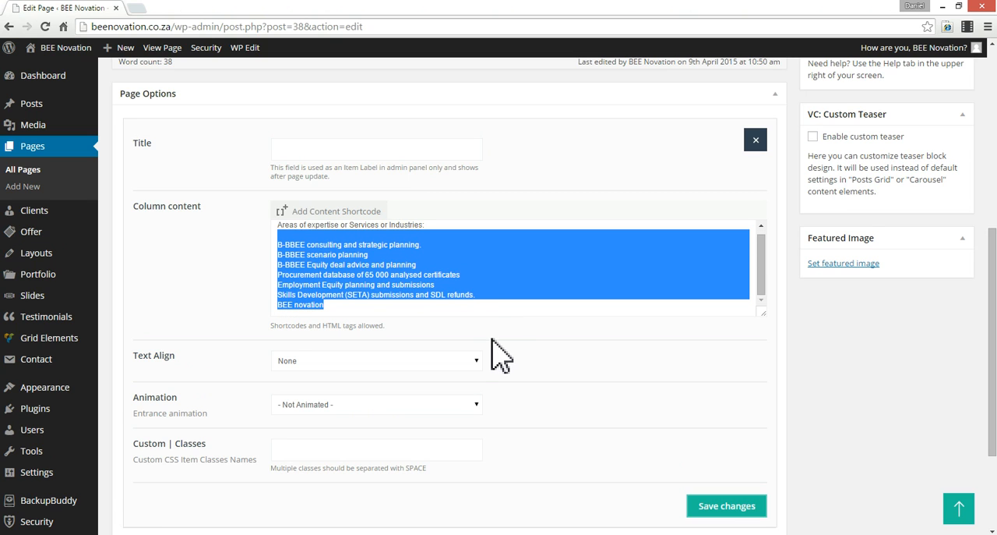
pyautogui.press('BackSpace')
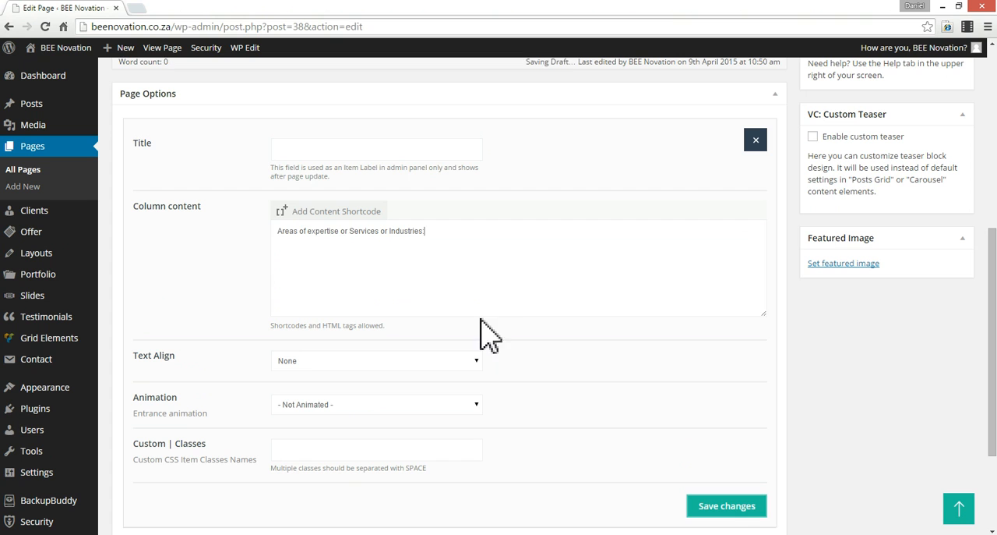
# - Copy the "Areas of expertise or Services or Industries:" line from the column content into the empty main page editor
pyautogui.scroll(2, 537, 292)
pyautogui.scroll(3, 467, 241)
pyautogui.scroll(-5, 467, 241)
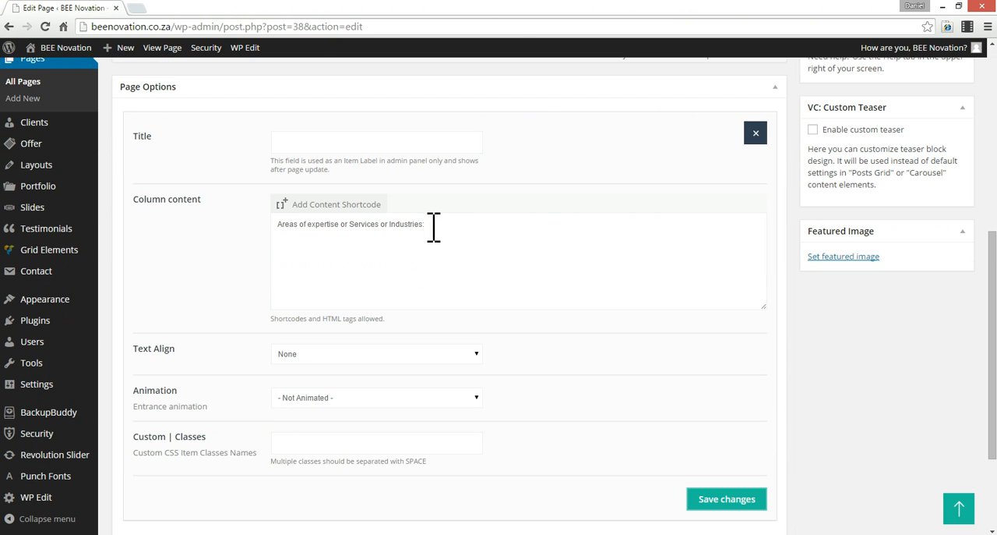
pyautogui.tripleClick(434, 227)
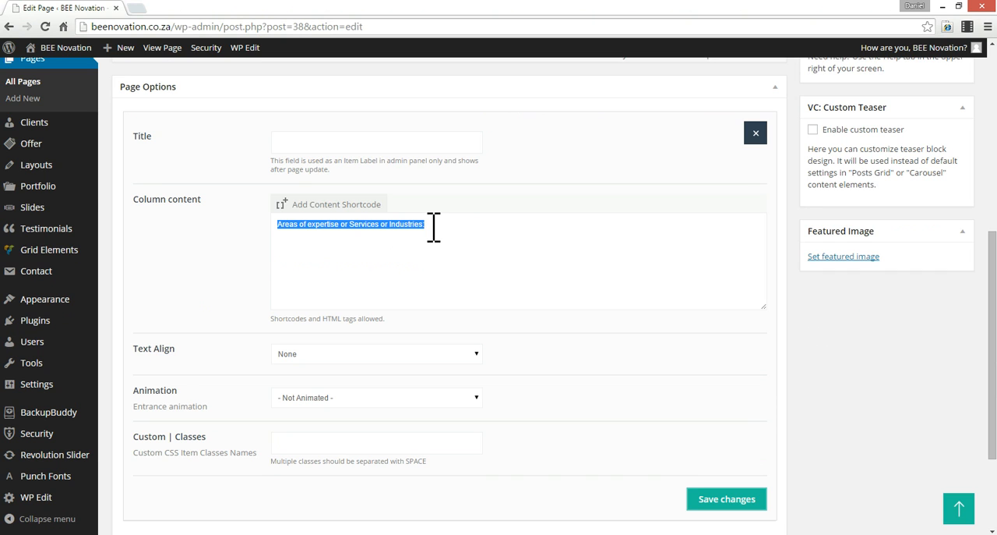
pyautogui.scroll(5, 434, 227)
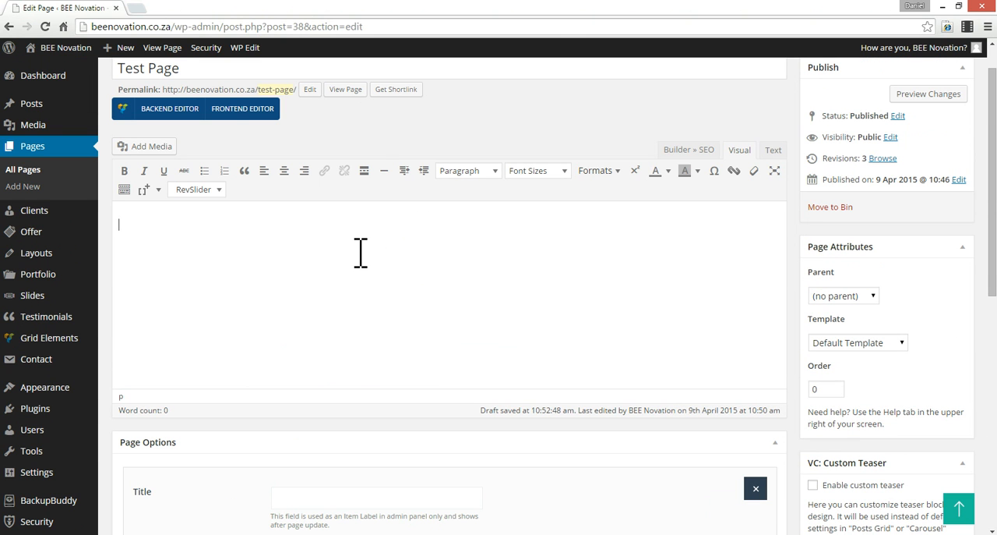
pyautogui.hotkey('ctrl', 'v')
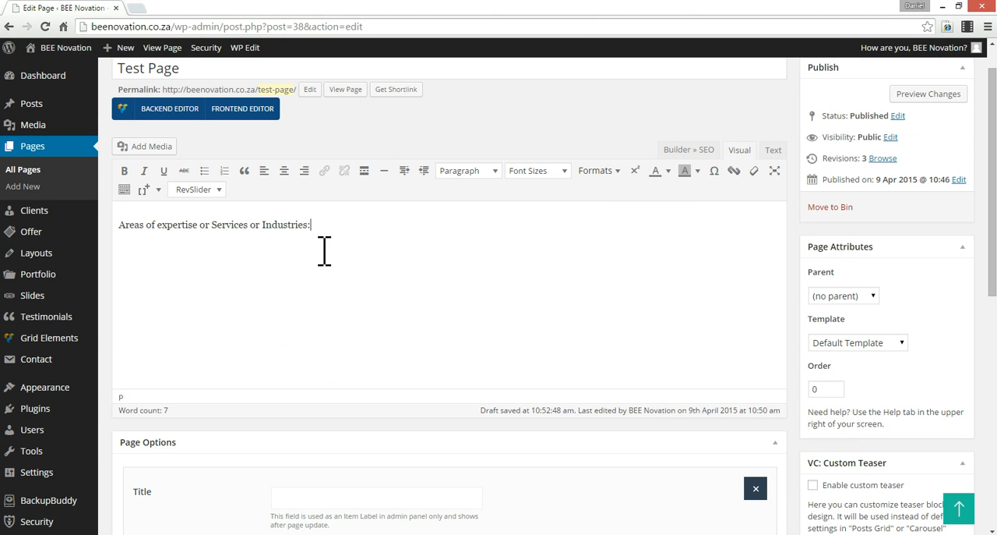
# - Format the "Areas of expertise or Services or Industries:" line in the main editor as Heading 2
pyautogui.hotkey('ctrl', 'a')
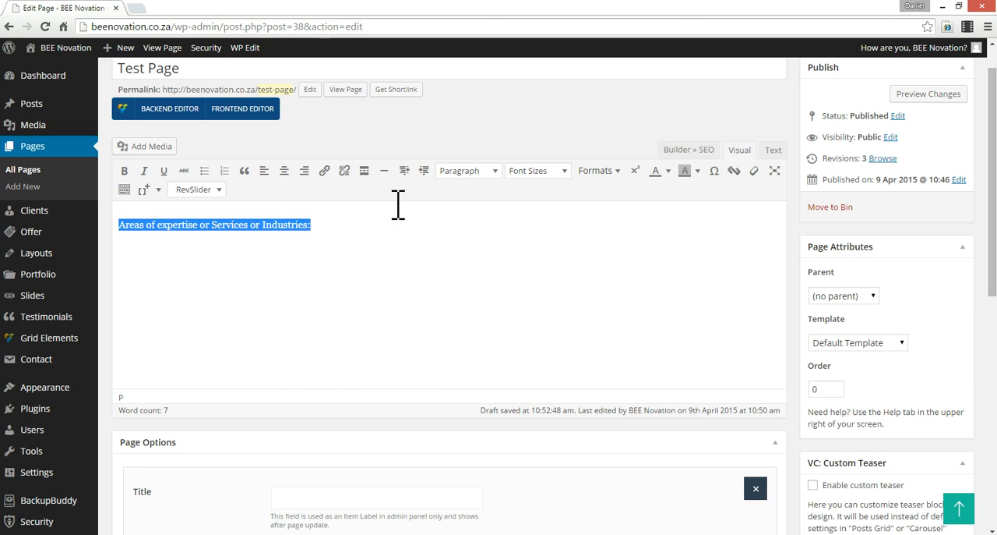
pyautogui.click(454, 172)
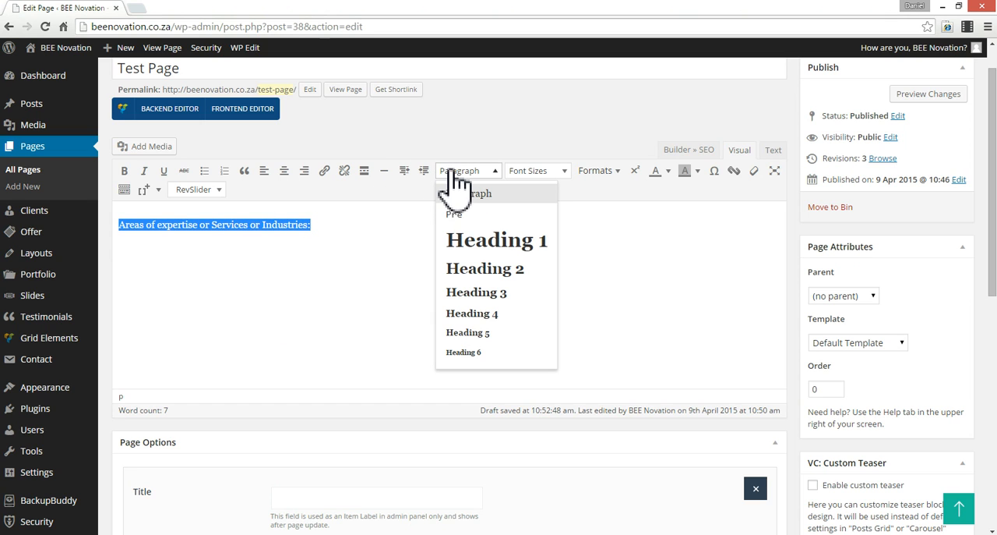
pyautogui.click(473, 269)
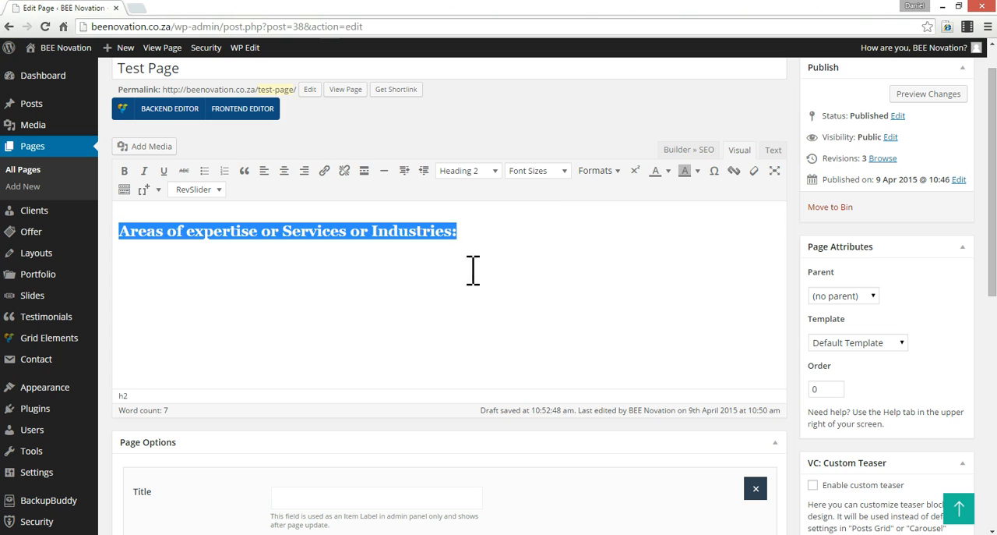
pyautogui.click(553, 245)
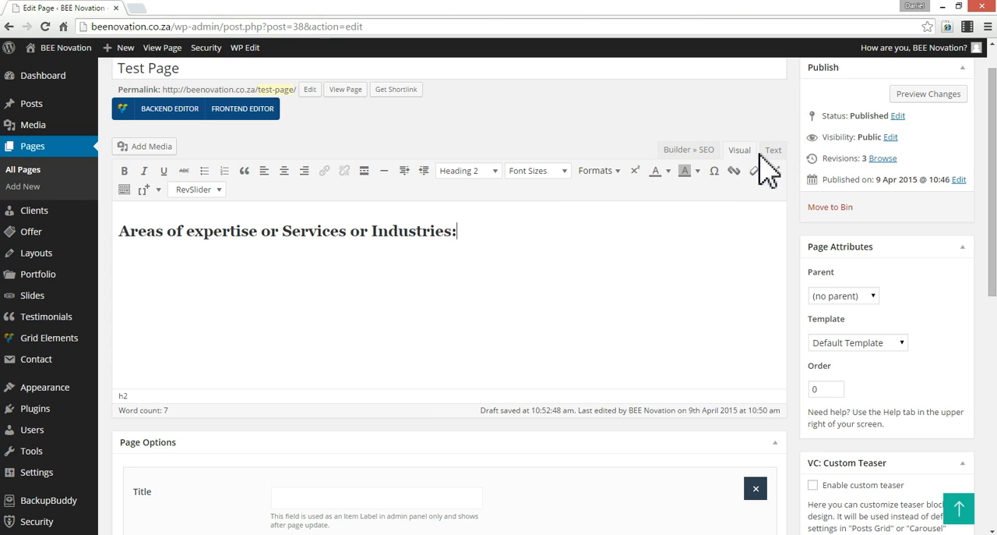
# - Replace the Column item's content with the main editor's HTML source line "<h2>Areas of expertise or Services or Industries:</h2>"
pyautogui.click(773, 150)
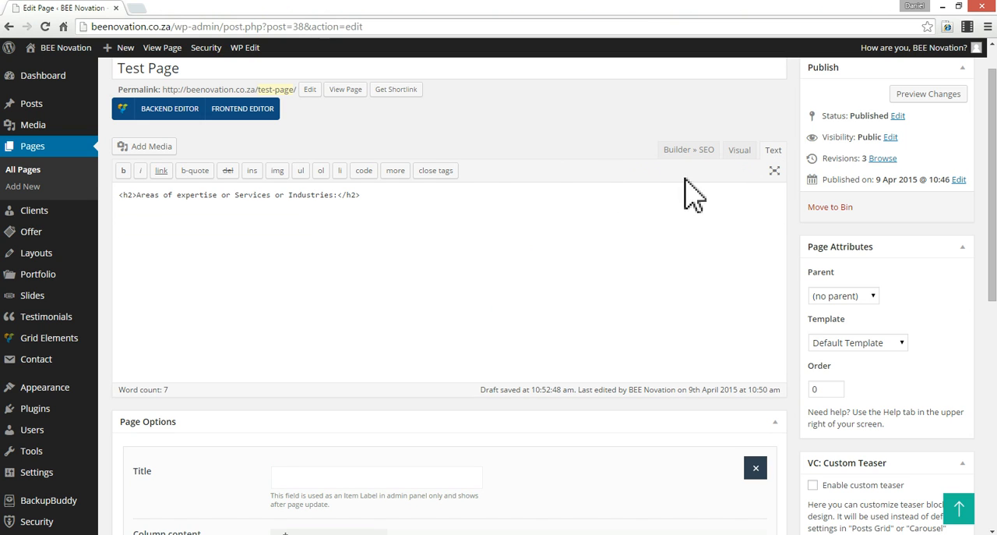
pyautogui.tripleClick(345, 194)
pyautogui.hotkey('ctrl', 'c')
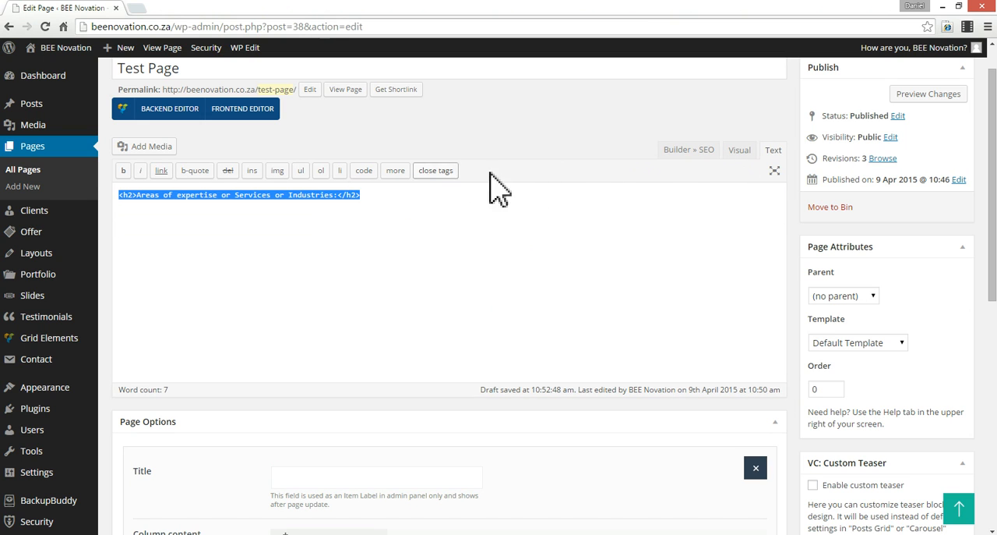
pyautogui.scroll(-2, 783, 320)
pyautogui.scroll(-3, 787, 324)
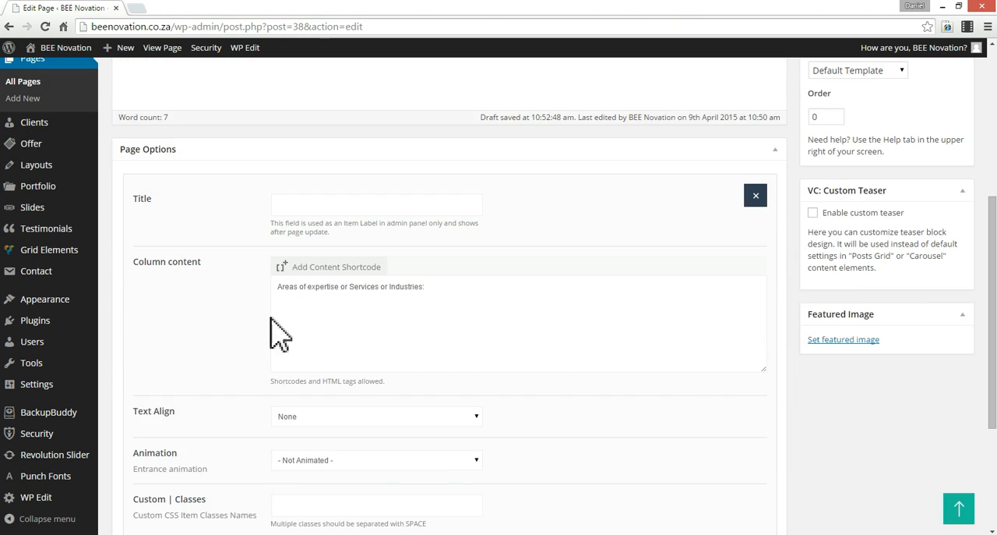
pyautogui.hotkey('ctrl', 'a')
pyautogui.hotkey('ctrl', 'v')
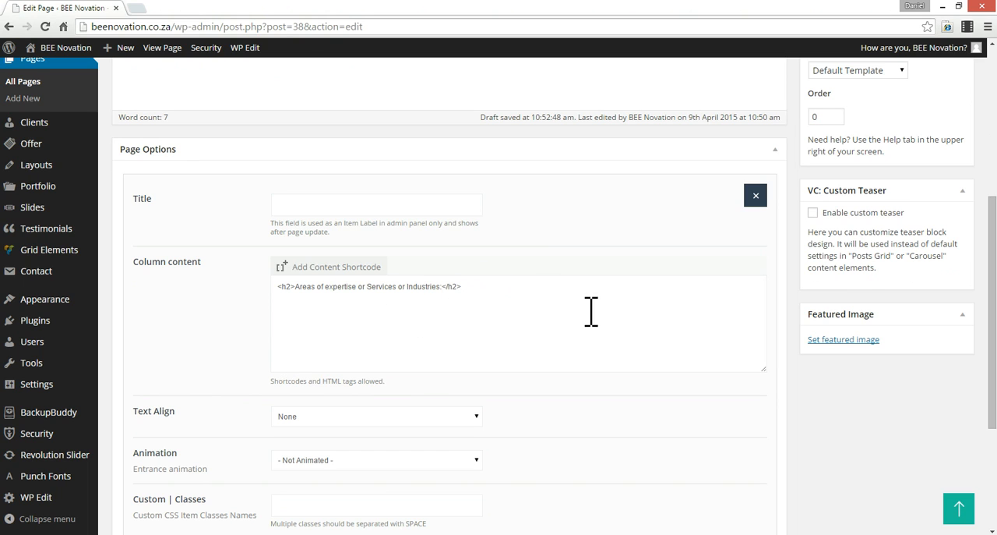
# - Set the Column item's entrance animation to Fade In and save the item's changes
pyautogui.click(367, 419)
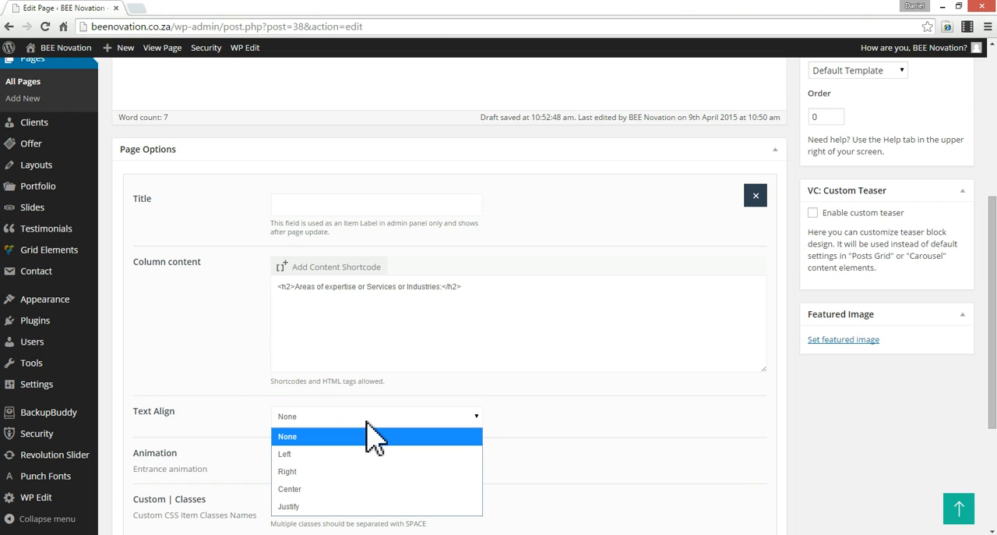
pyautogui.click(534, 435)
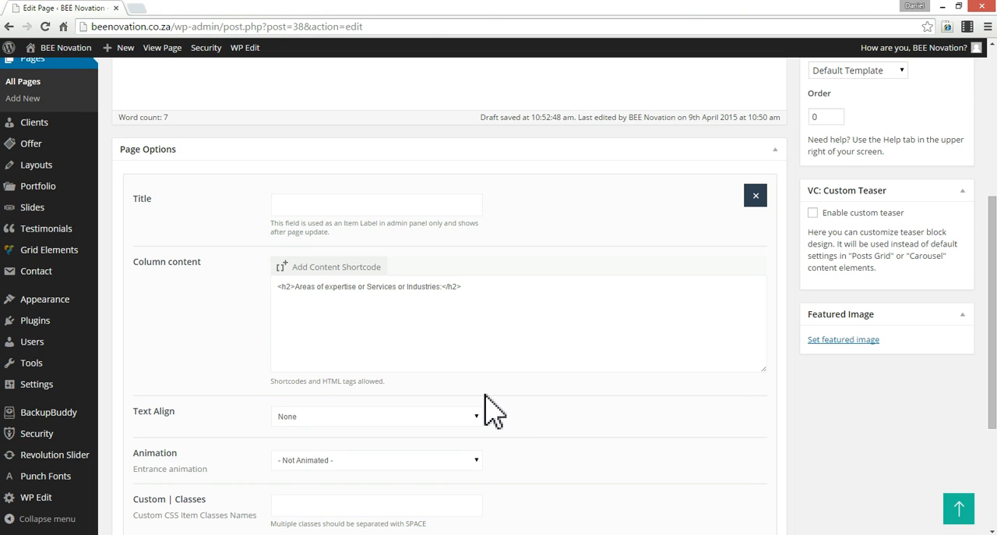
pyautogui.scroll(-3, 494, 413)
pyautogui.click(359, 250)
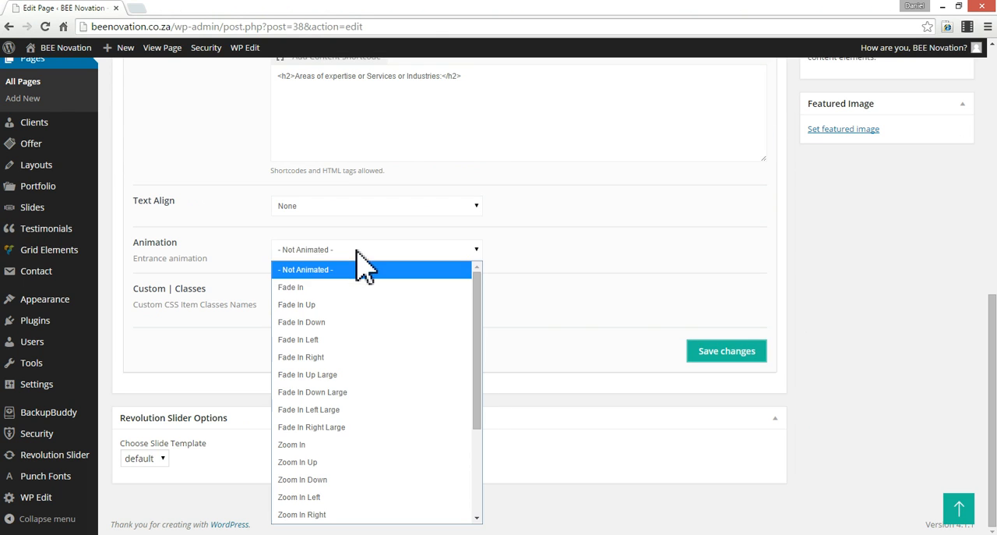
pyautogui.click(330, 294)
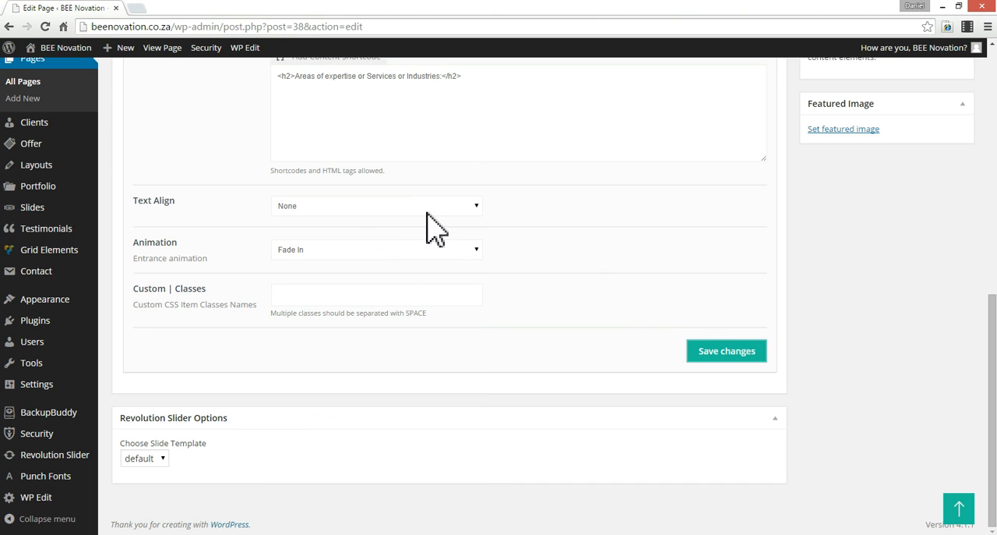
pyautogui.click(712, 349)
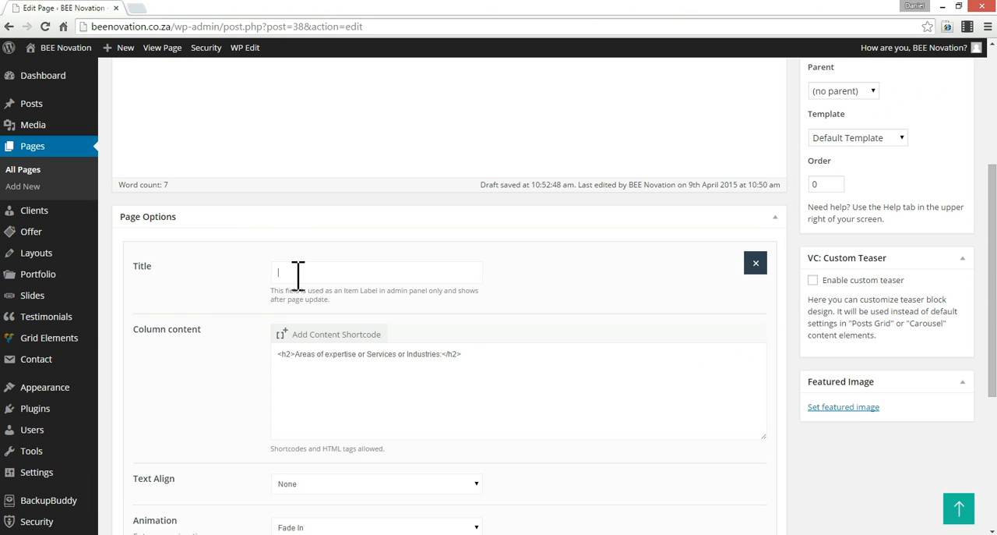
pyautogui.click(426, 279)
pyautogui.scroll(-2, 647, 301)
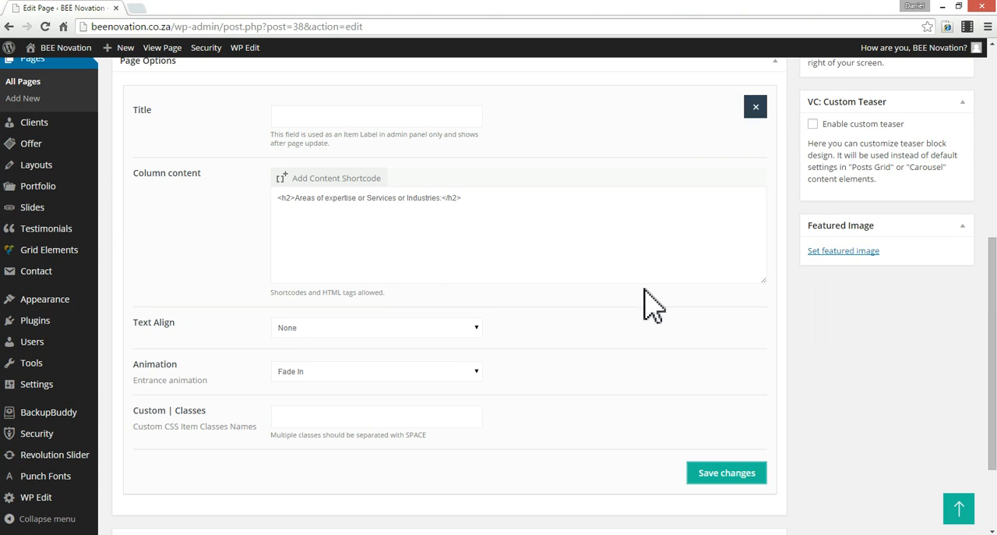
pyautogui.click(724, 477)
pyautogui.scroll(3, 535, 279)
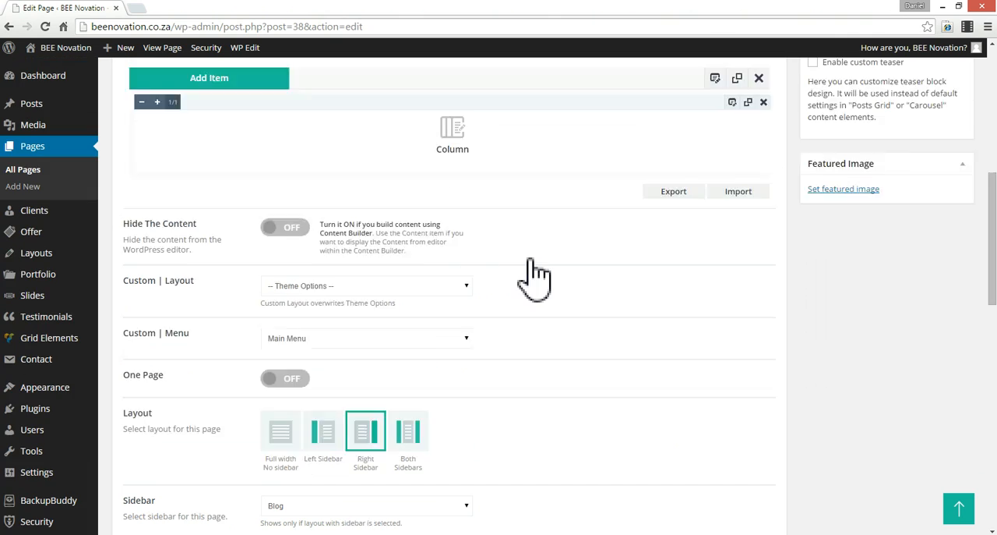
# - Reopen the Column item's settings and place the cursor on a new line below the heading in its column content
pyautogui.scroll(-2, 528, 270)
pyautogui.scroll(2, 533, 260)
pyautogui.scroll(-1, 530, 276)
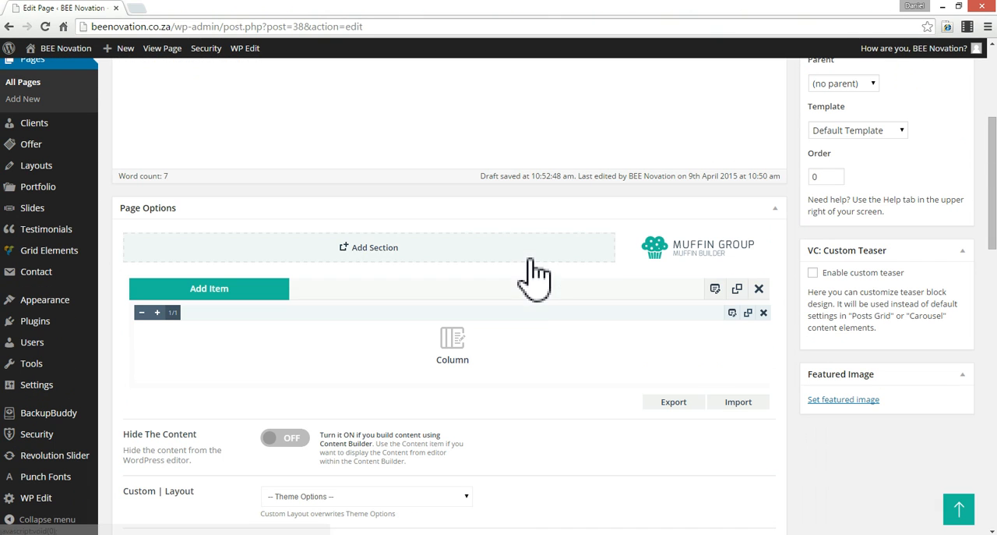
pyautogui.click(732, 312)
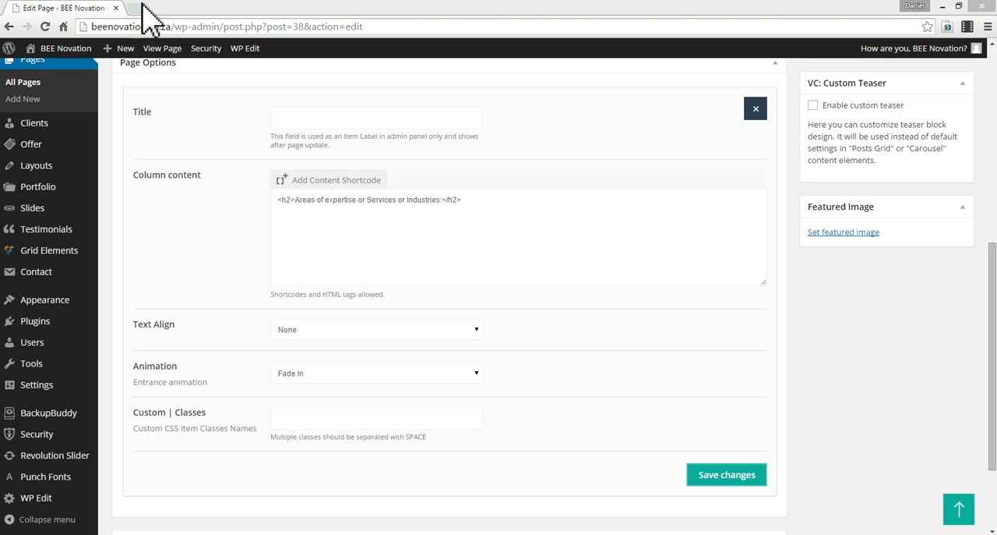
pyautogui.click(365, 238)
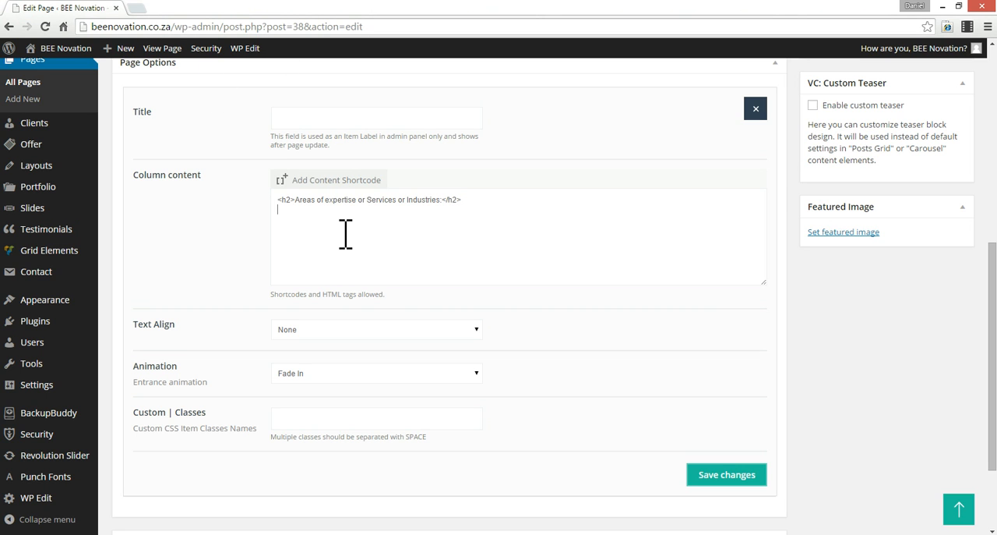
# - Replace the main editor's content with the copied page text and delete its "Areas of expertise or Services or Industries:" line
pyautogui.scroll(5, 345, 233)
pyautogui.click(365, 314)
pyautogui.hotkey('ctrl', 'a')
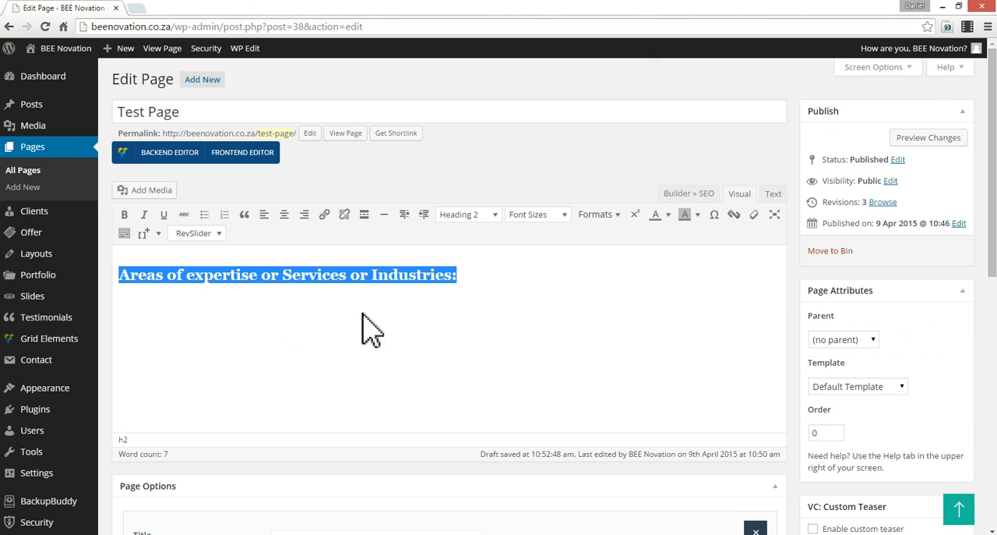
pyautogui.press('BackSpace')
pyautogui.write('Areas of expertise or Services or Industries: ü B-BBEE consulting and strategic planning. ü B-BBEE scenario planning ü B-BBEE Equity deal advice and planning ü Procurement database of 65 000 analysed certificates ü Employment Equity planning and submissions ü Skills Development (SETA) submissions and SDL refunds.')
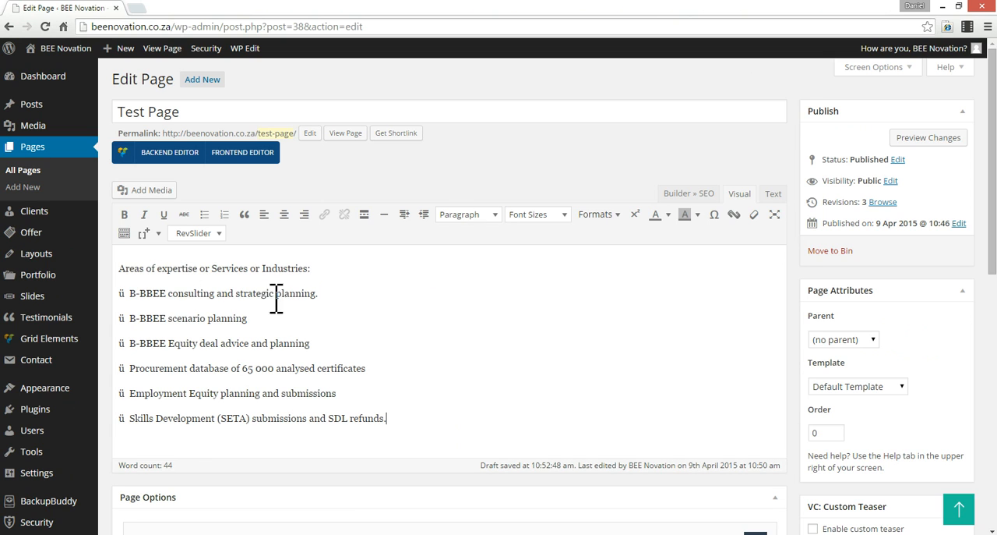
pyautogui.tripleClick(203, 272)
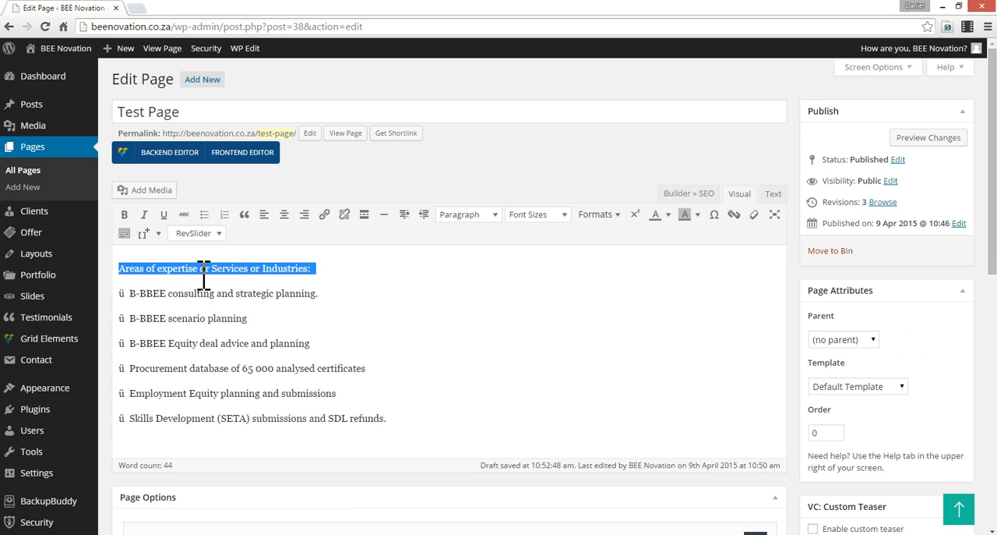
pyautogui.press('BackSpace')
# - Format all the remaining service lines in the main editor as a numbered list
pyautogui.hotkey('ctrl', 'a')
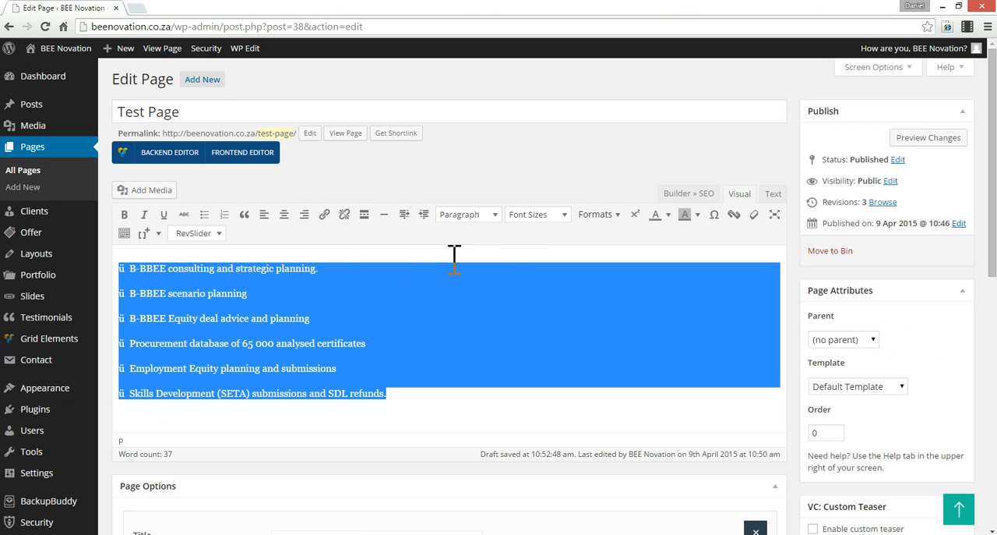
pyautogui.click(205, 216)
pyautogui.click(225, 215)
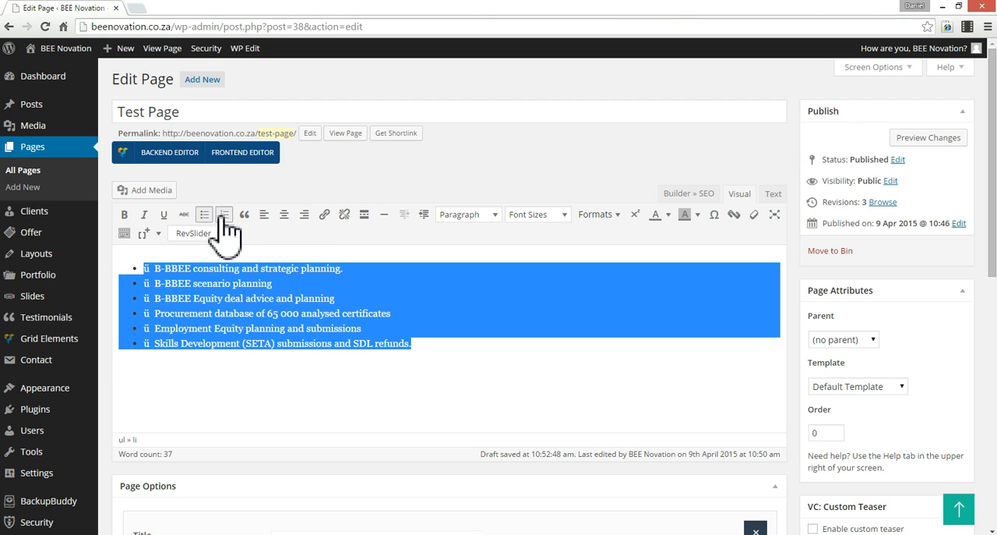
# - Remove the stray "ü" characters and the spaces after them from the start of all six numbered list items
pyautogui.click(153, 269)
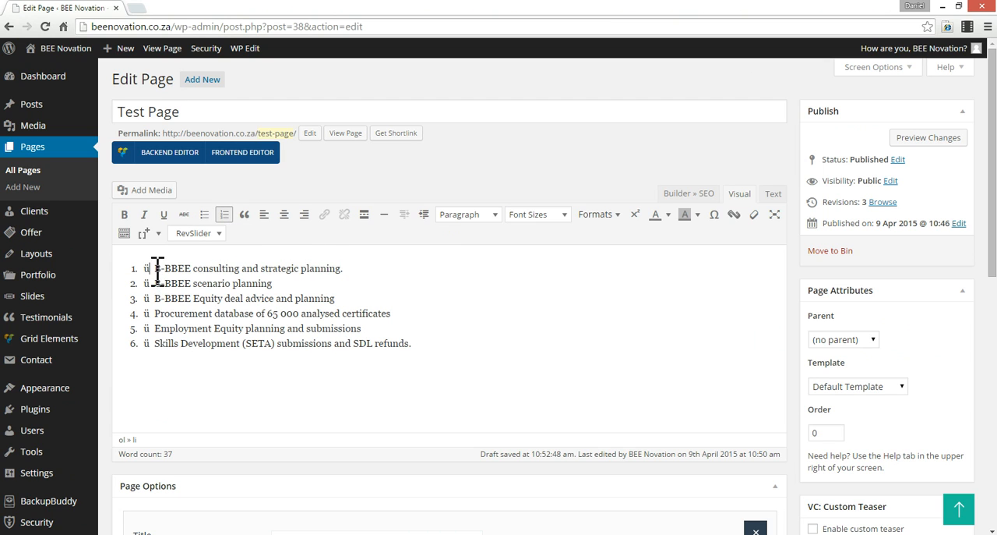
pyautogui.press('BackSpace')
pyautogui.press('BackSpace')
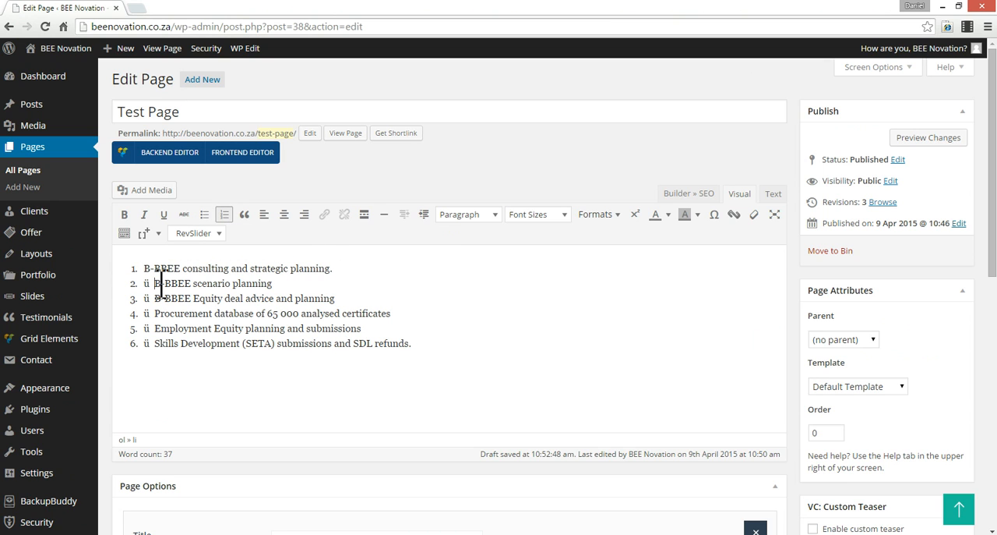
pyautogui.press('BackSpace')
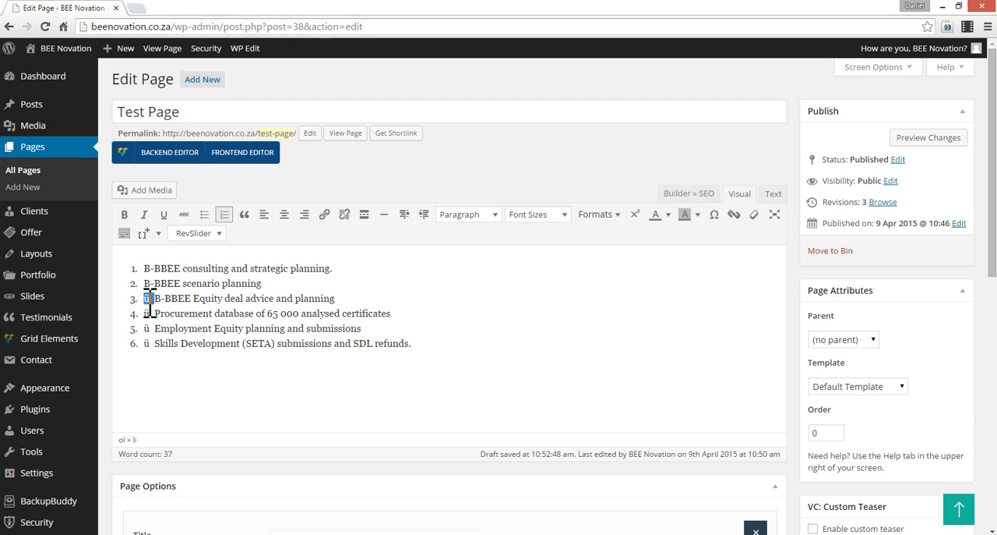
pyautogui.press('BackSpace')
pyautogui.press('BackSpace')
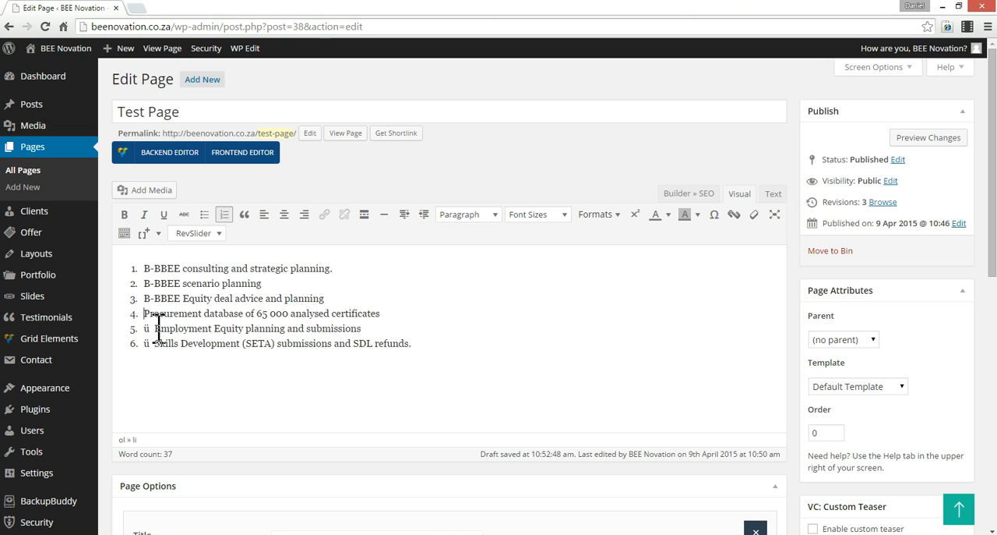
pyautogui.press('BackSpace')
pyautogui.press('BackSpace')
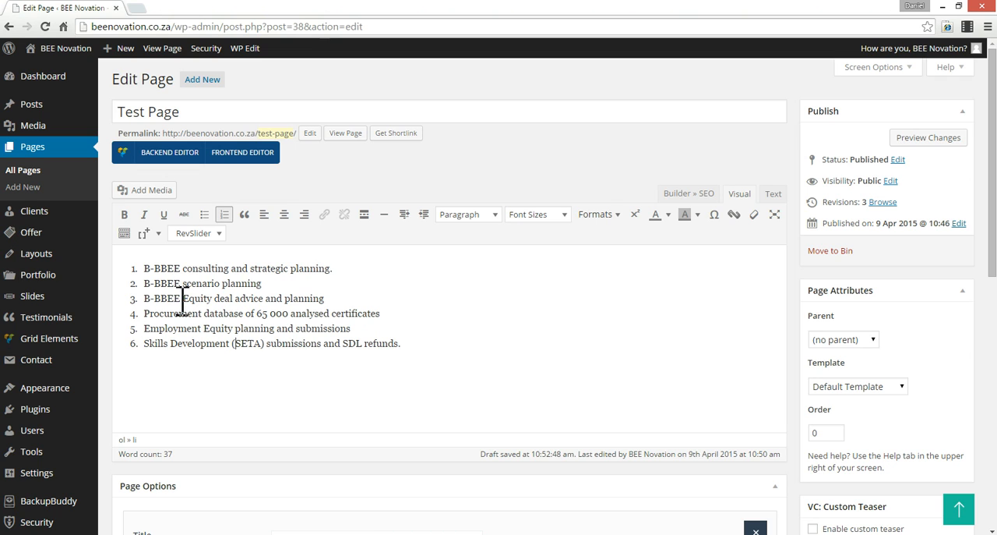
# - Make the word "B-BBEE" bold in the first three items of the numbered list
pyautogui.moveTo(145, 300); pyautogui.dragTo(145, 300)
pyautogui.doubleClick(183, 299)
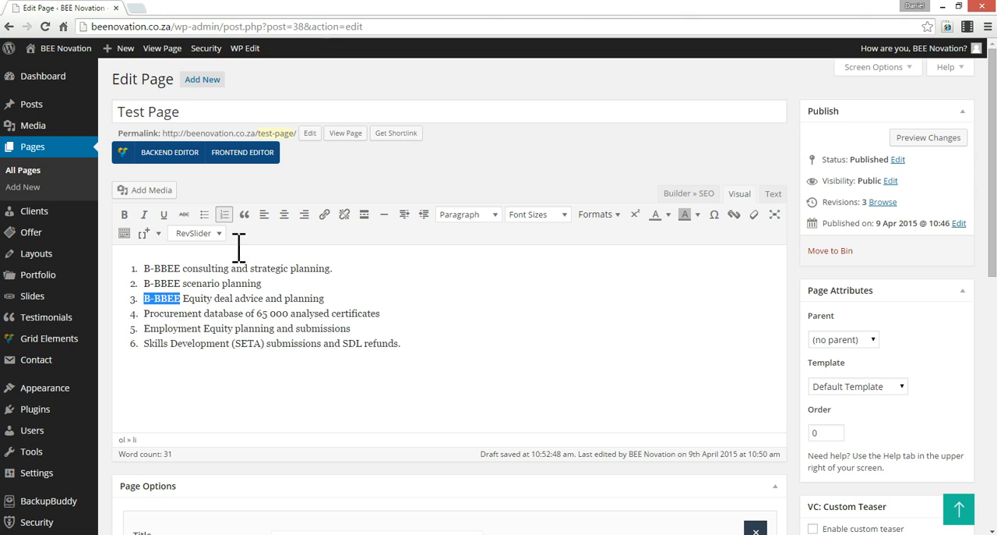
pyautogui.click(125, 215)
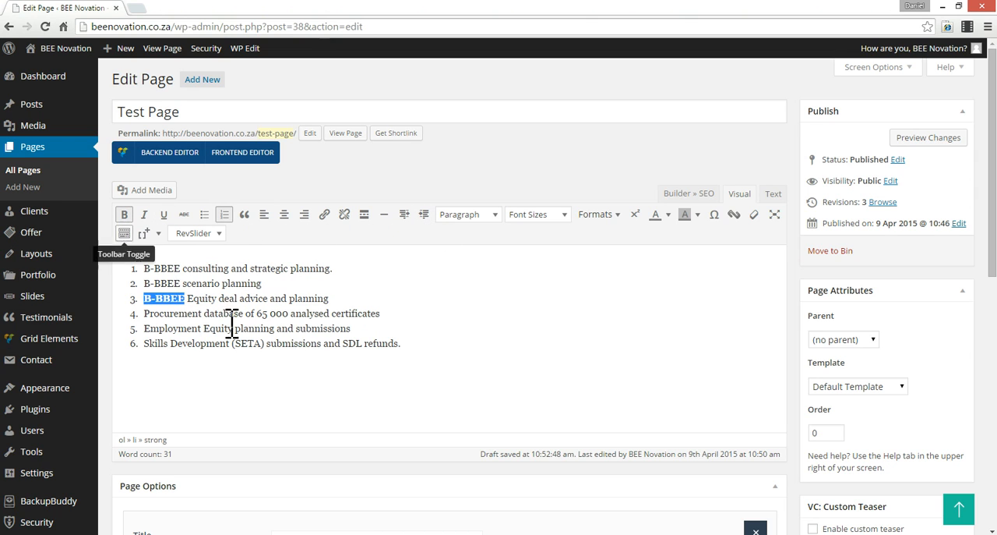
pyautogui.click(187, 292)
pyautogui.doubleClick(178, 285)
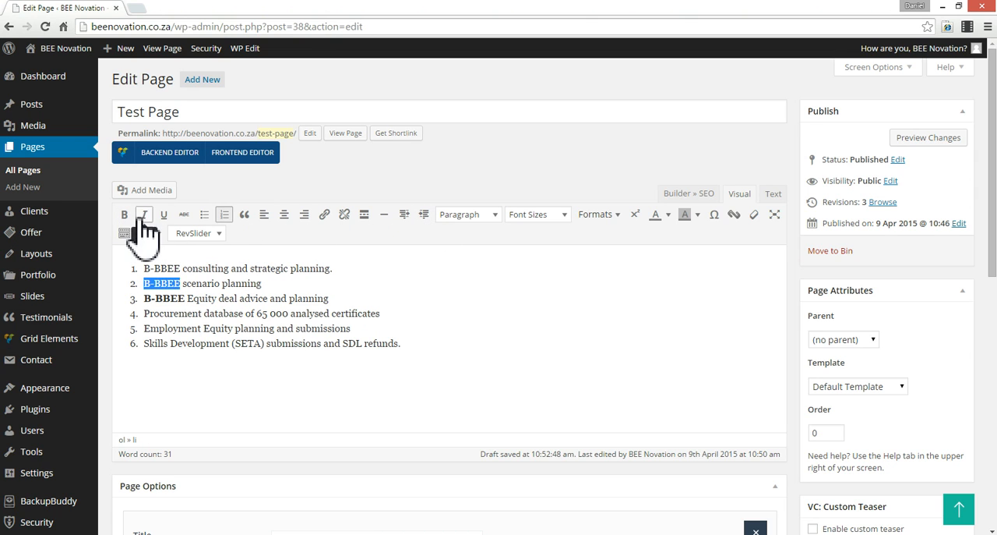
pyautogui.click(125, 215)
pyautogui.doubleClick(179, 268)
pyautogui.click(124, 214)
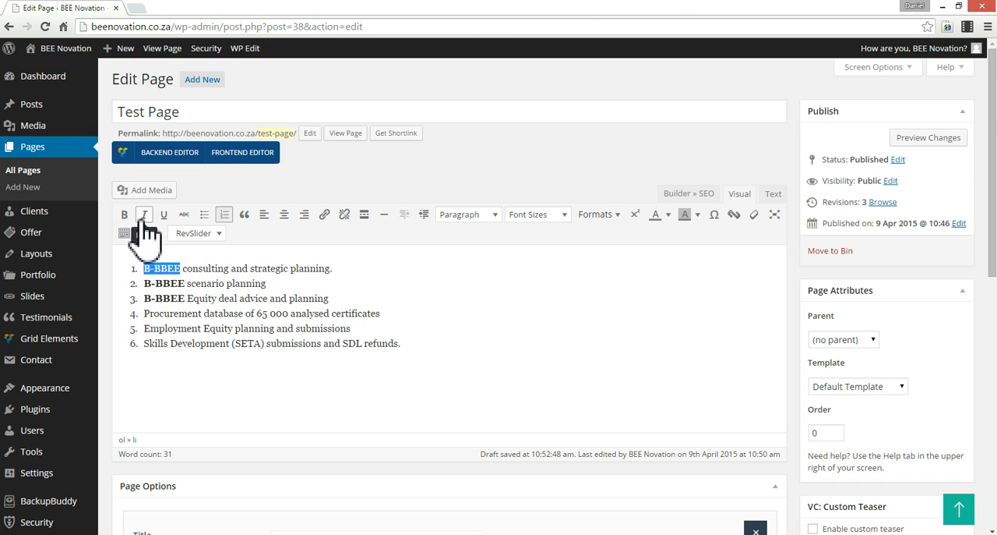
pyautogui.click(276, 298)
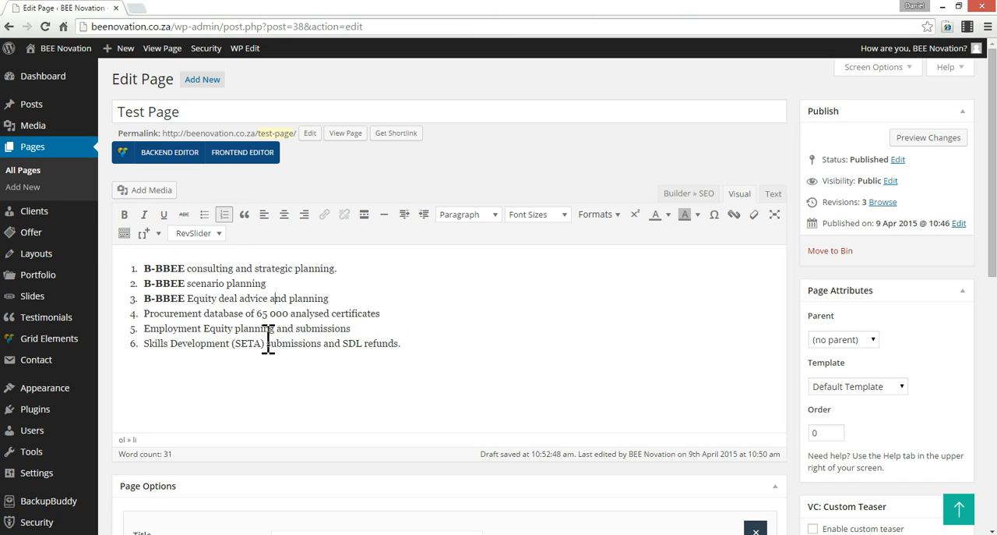
# - Link the words "Procurement database" in the fourth list item to the site's existing Services page
pyautogui.moveTo(145, 314); pyautogui.dragTo(234, 313)
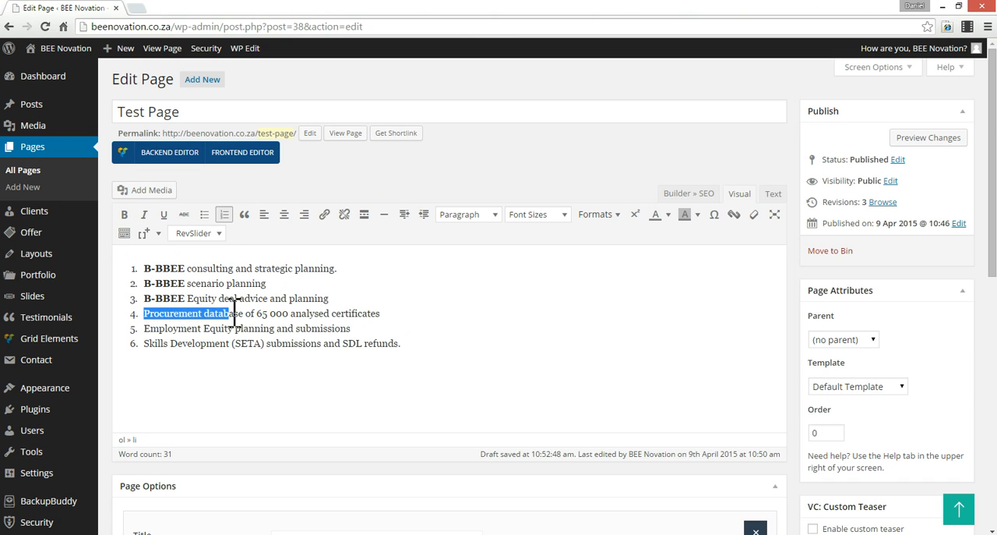
pyautogui.click(324, 215)
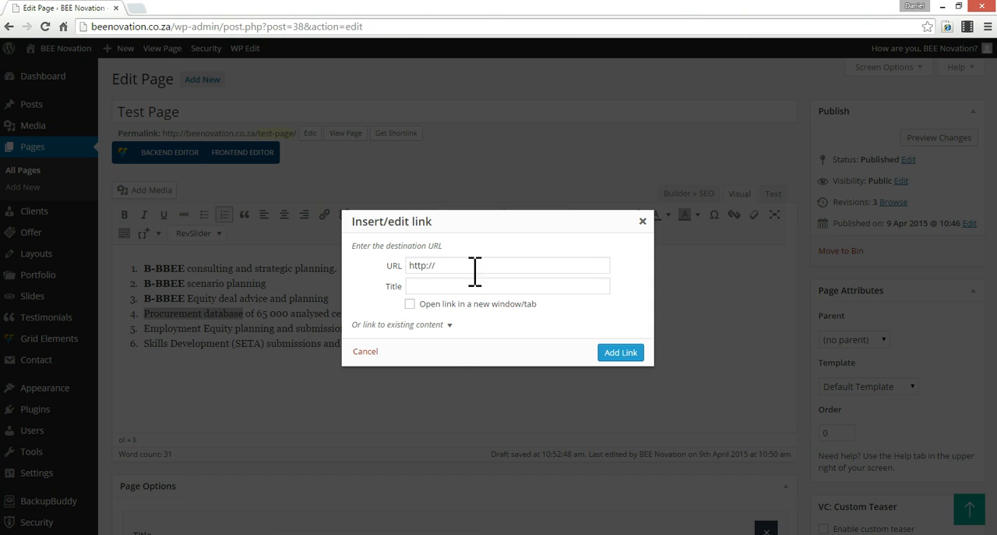
pyautogui.click(441, 324)
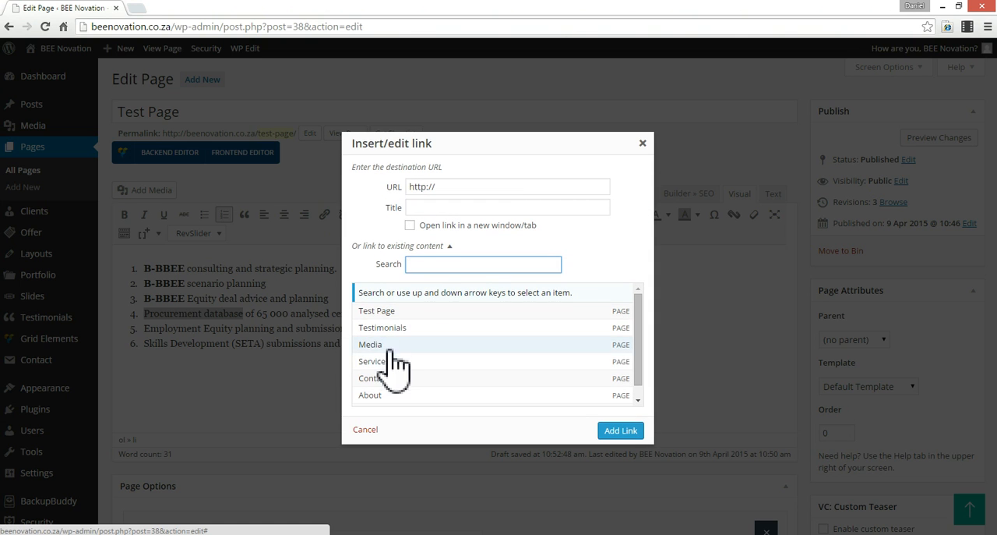
pyautogui.click(451, 246)
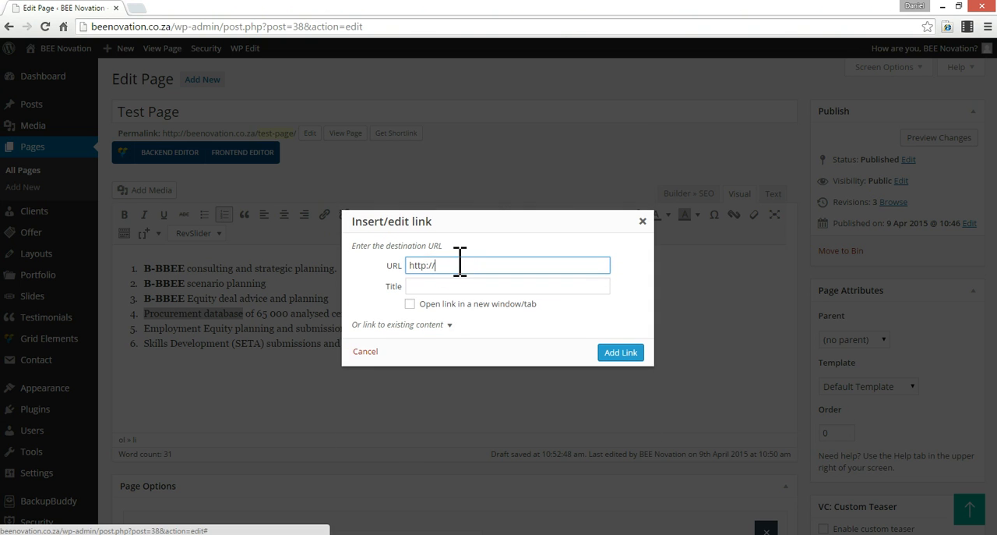
pyautogui.click(449, 325)
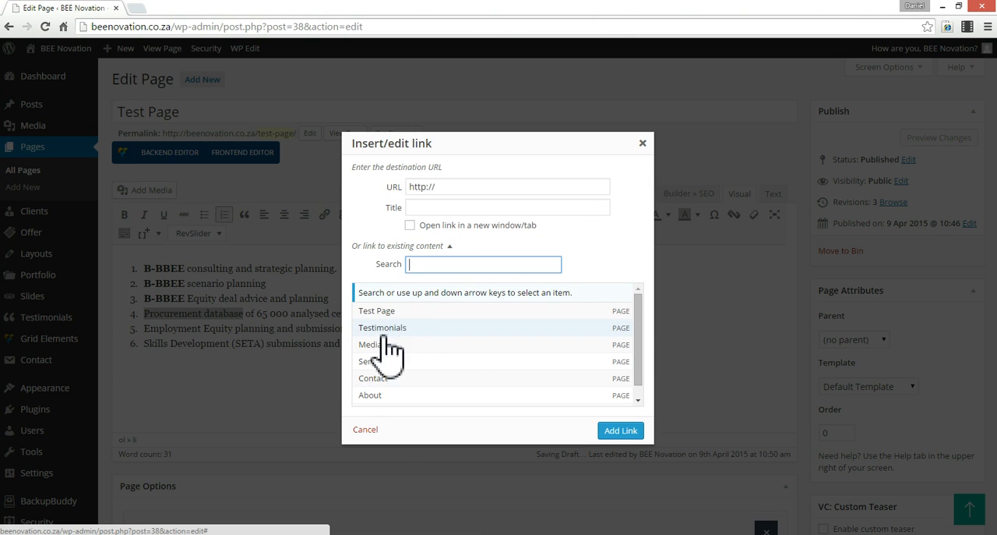
pyautogui.click(382, 363)
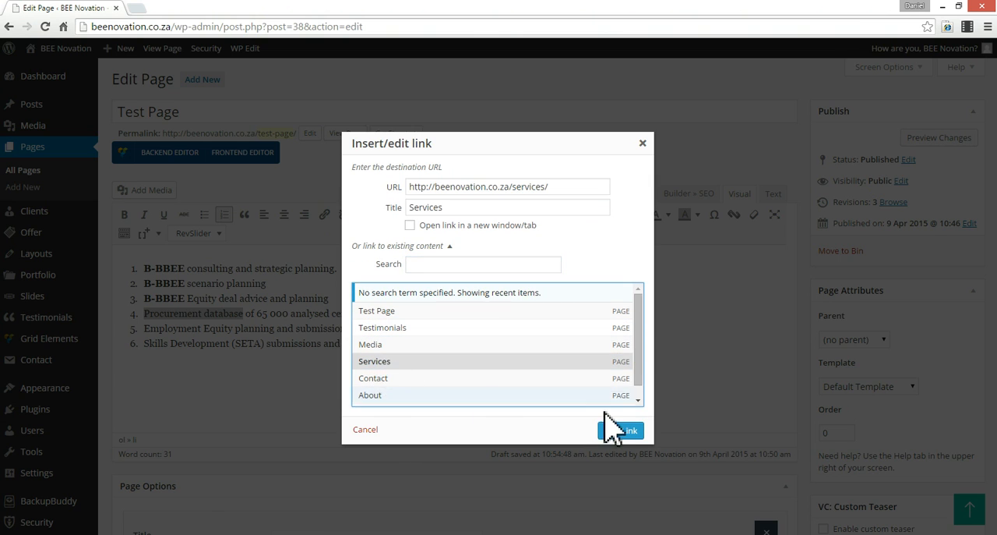
pyautogui.click(621, 431)
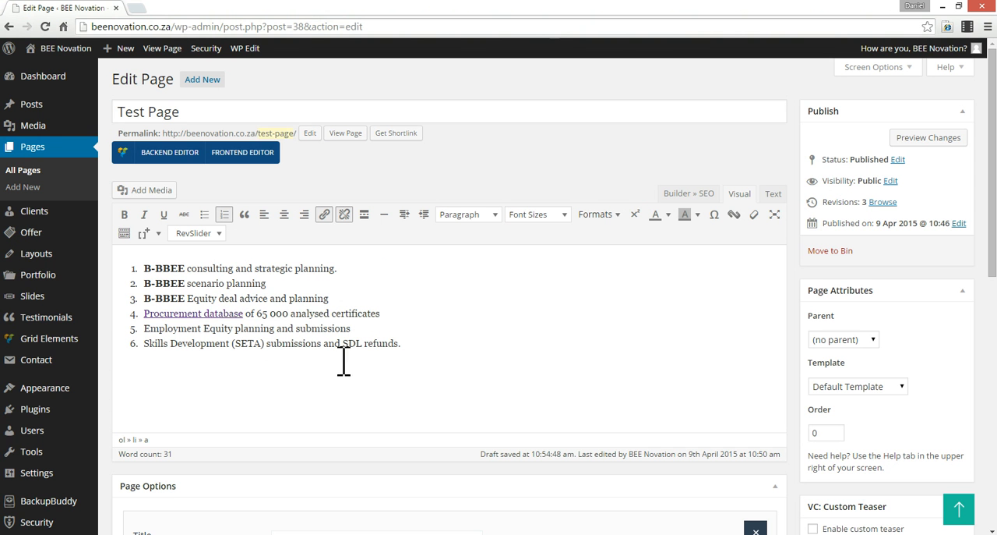
pyautogui.click(391, 331)
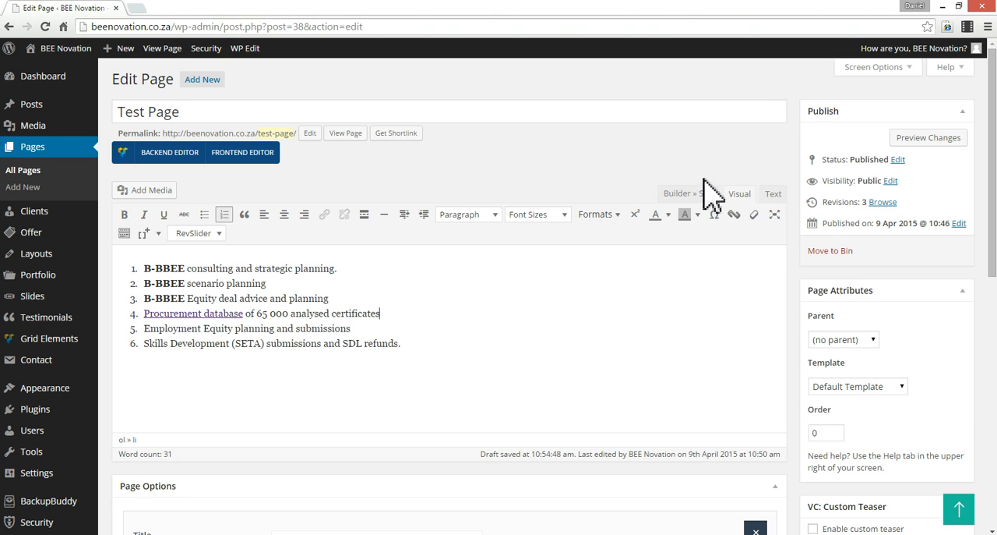
# - Copy the list's HTML from the main editor into the column content directly under the h2 heading, without a blank line, and save the item
pyautogui.click(773, 195)
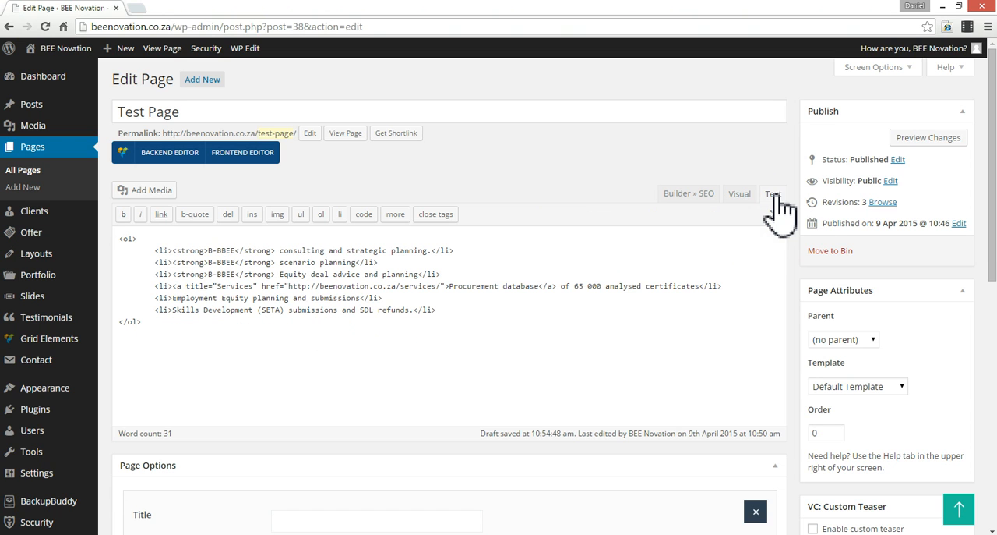
pyautogui.hotkey('ctrl', 'a')
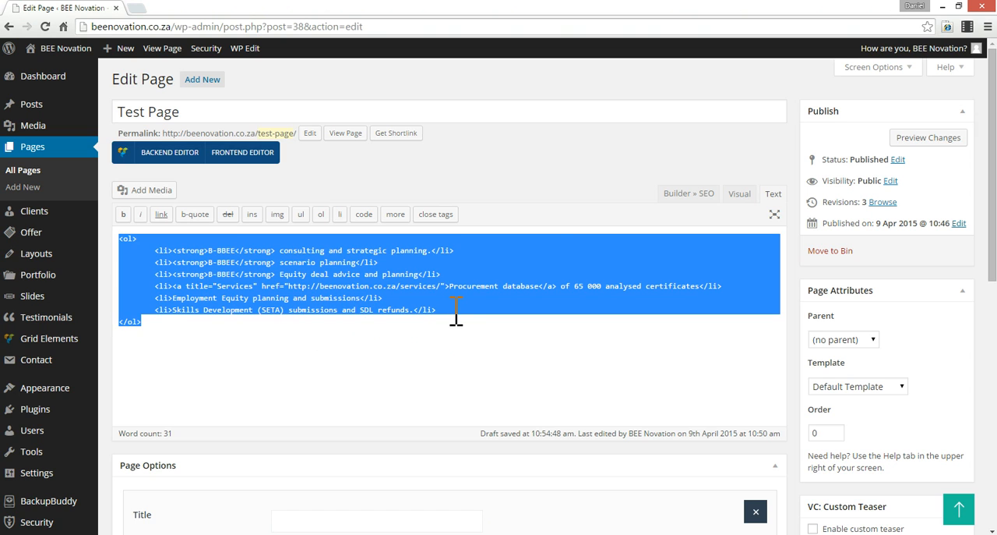
pyautogui.scroll(-4, 491, 393)
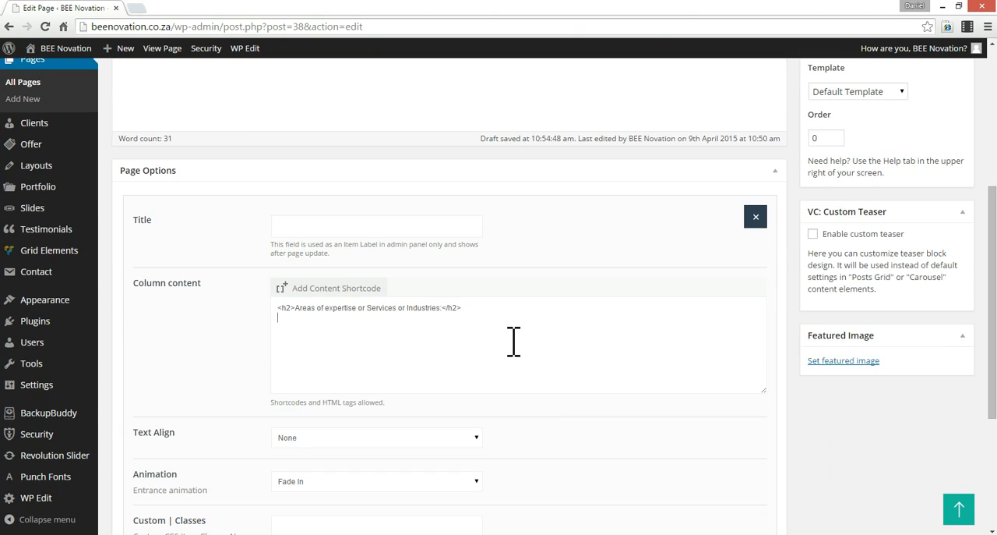
pyautogui.write('<ol> \t<li><strong>B-BBEE</strong> consulting and strategic planning</li> \t<li><strong>B-BBEE</strong> scenario planning</li> \t<li><strong>B-BBEE</strong> Equity deal advice and planning</li> \t<li><a title="Services" href="http://beenovation.co.za/services/">Procurement database</a> of 65 000 analysed certificates</li> \t<li>Employment Equity planning and submissions</li> \t<li>Skills Development (SETA) submissions and SDL refunds.</li> </ol>')
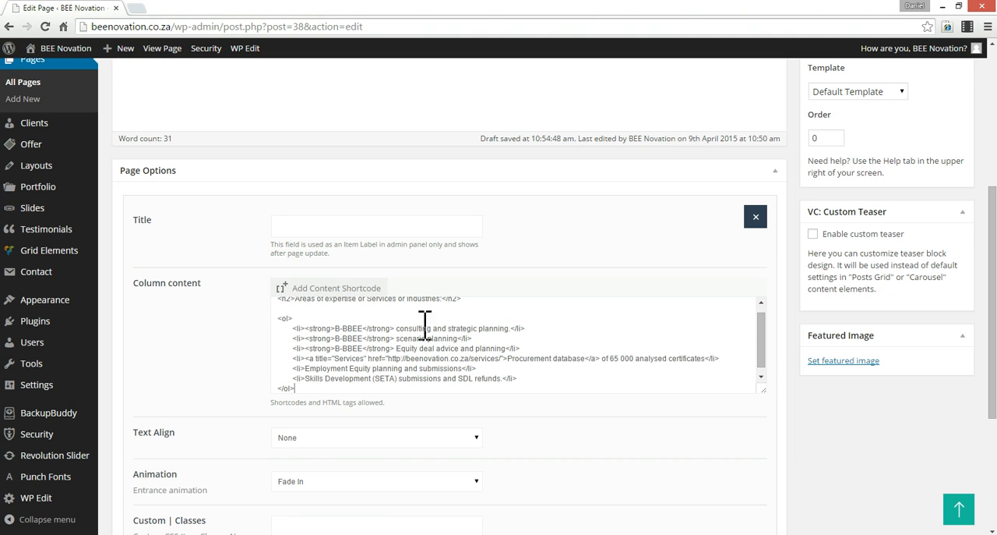
pyautogui.press('BackSpace')
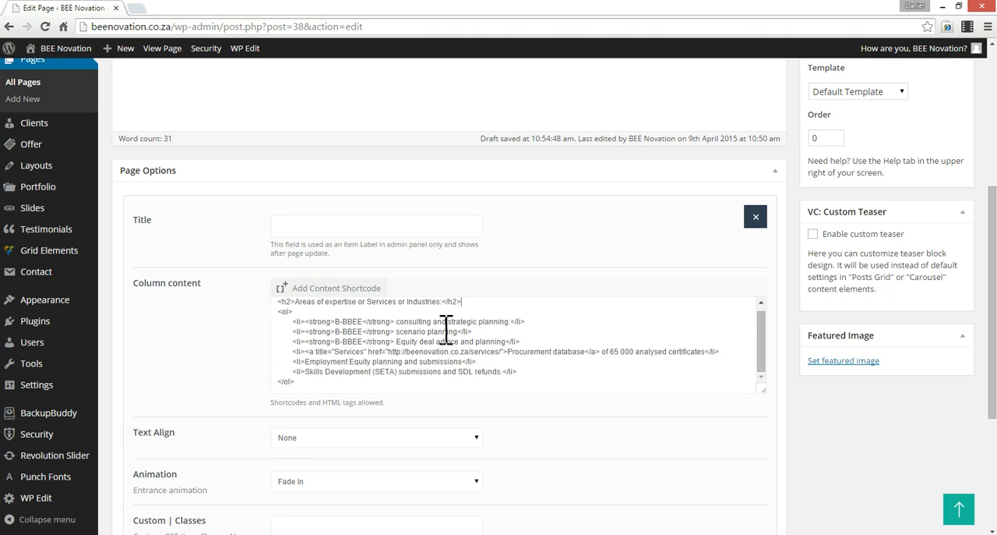
pyautogui.scroll(1, 681, 267)
pyautogui.scroll(-4, 681, 267)
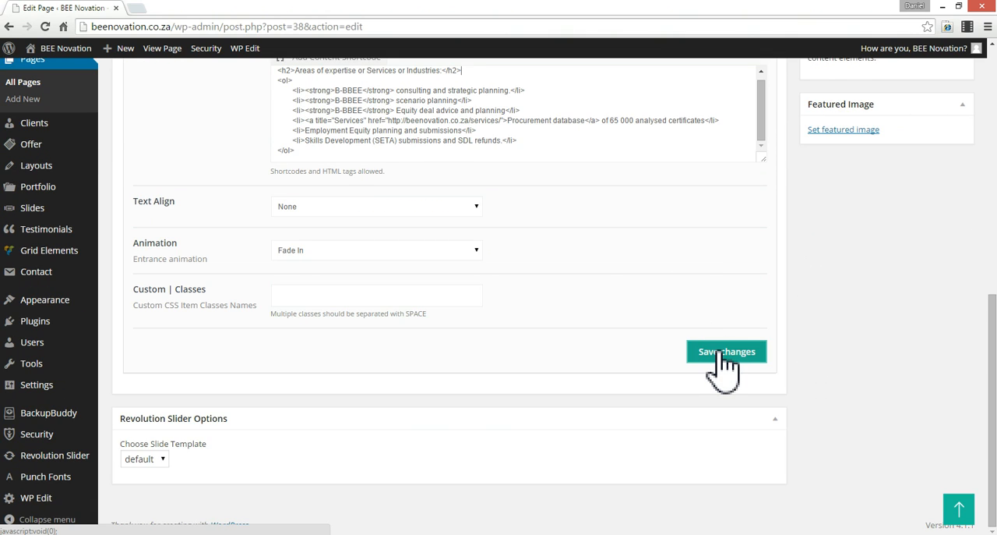
pyautogui.click(724, 355)
# - Delete all the HTML from the main editor and update the page
pyautogui.scroll(3, 681, 325)
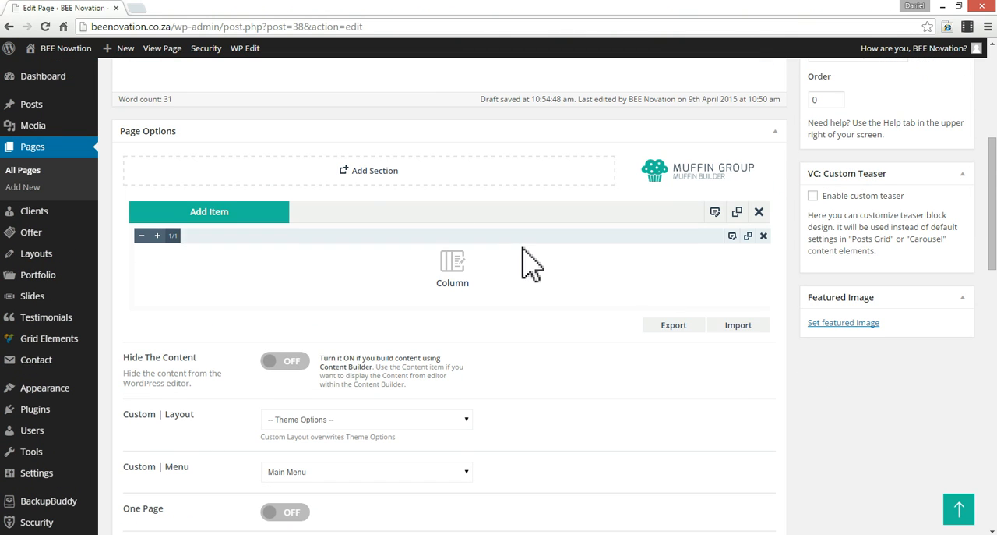
pyautogui.scroll(4, 434, 248)
pyautogui.hotkey('ctrl', 'a')
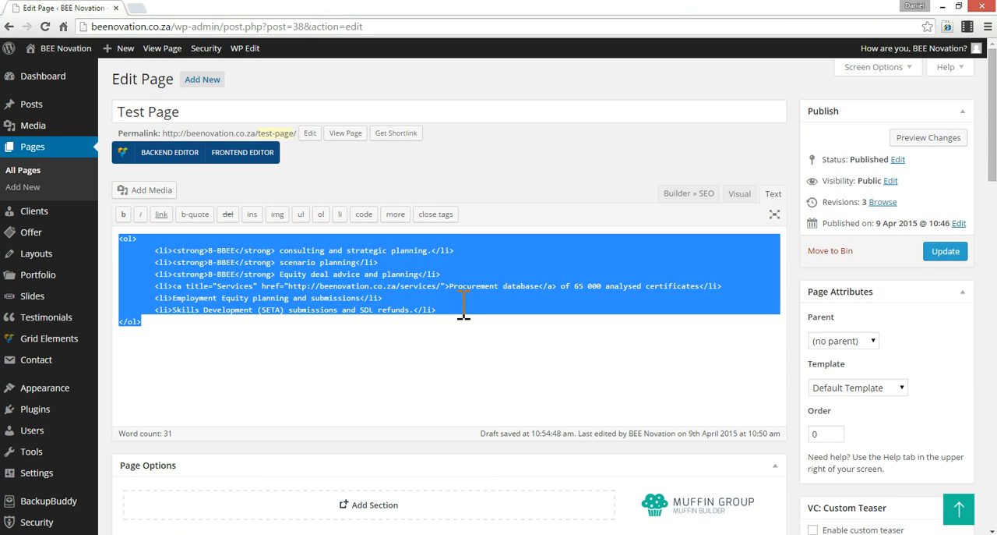
pyautogui.press('Delete')
pyautogui.scroll(-5, 476, 310)
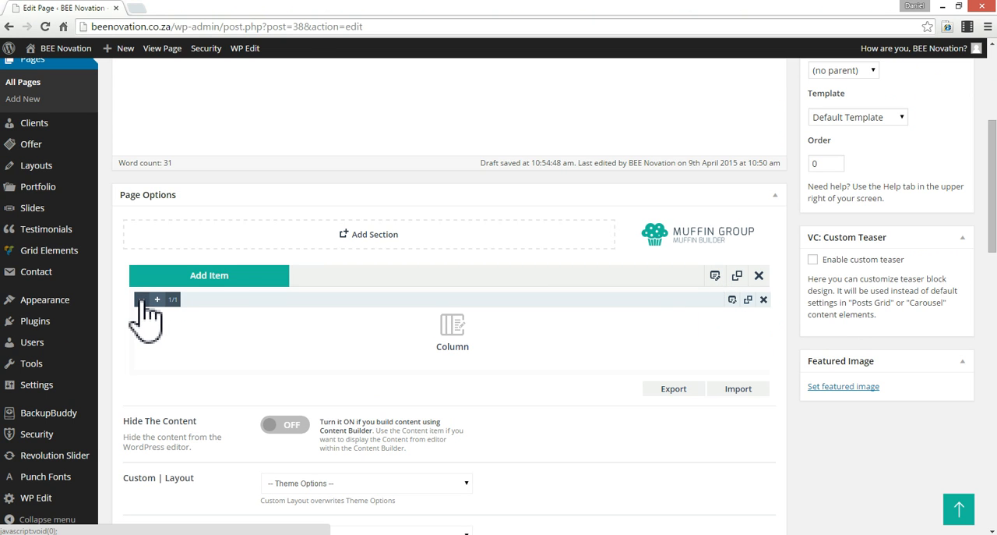
pyautogui.scroll(5, 946, 366)
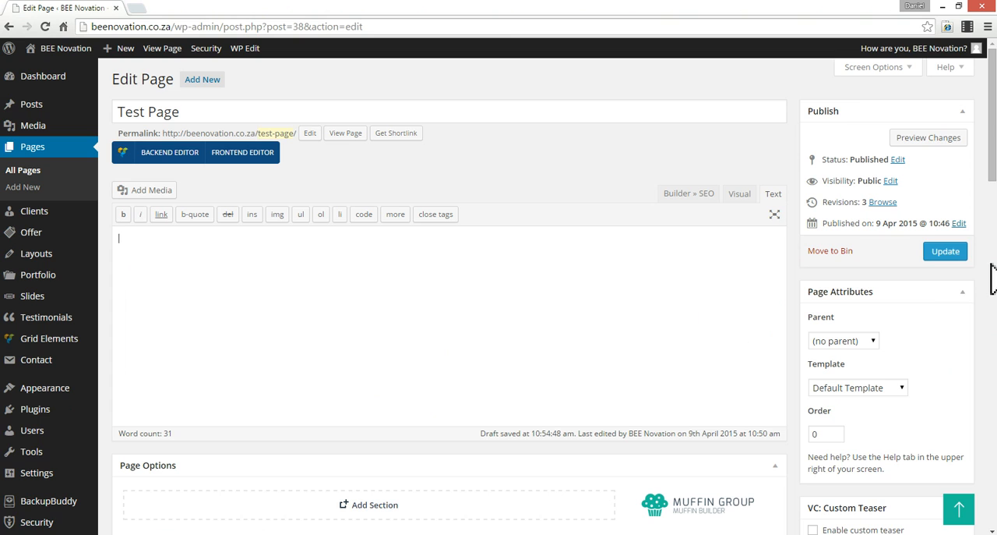
pyautogui.click(948, 252)
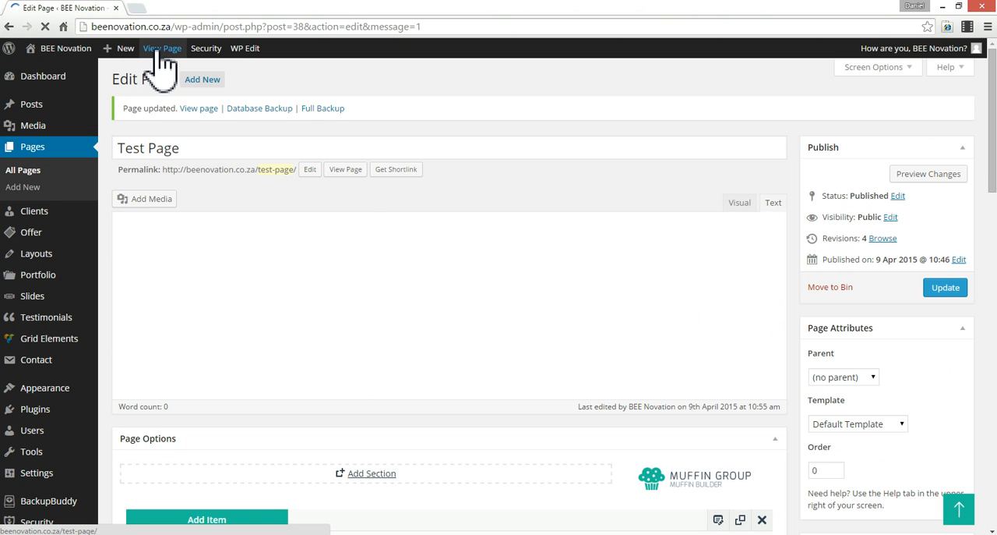
# - Open the live test page in a new browser tab and examine how the heading and numbered list are displayed
pyautogui.click(157, 53)
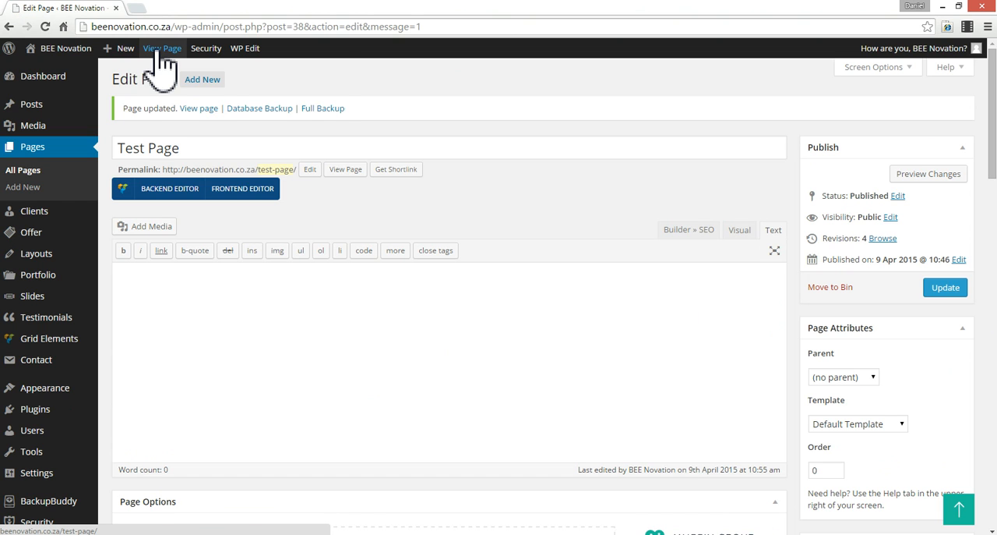
pyautogui.rightClick(160, 53)
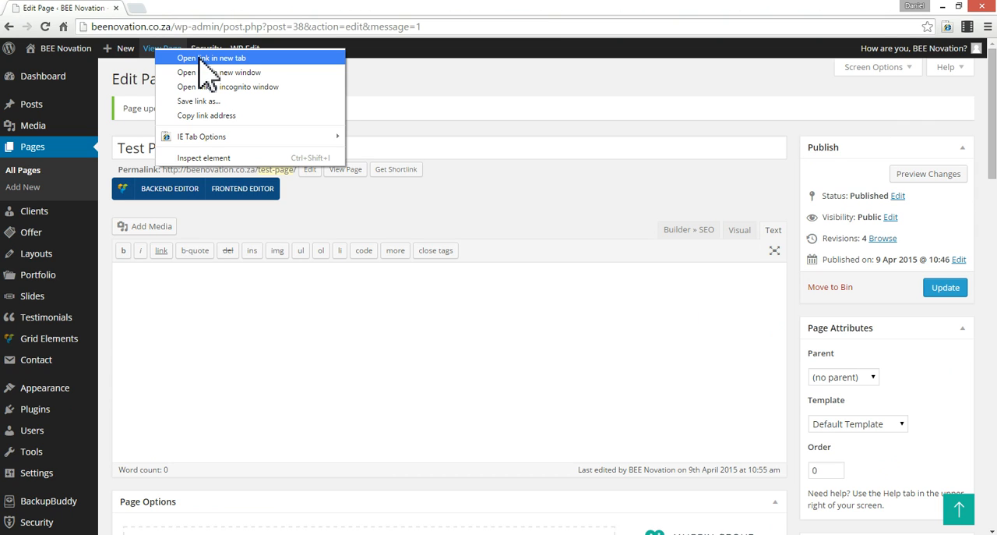
pyautogui.click(201, 59)
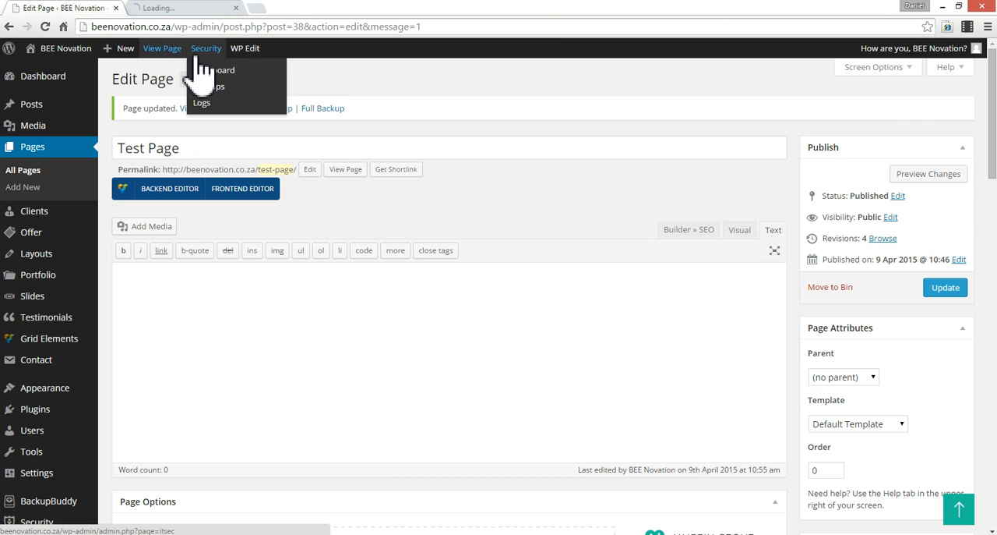
pyautogui.click(197, 8)
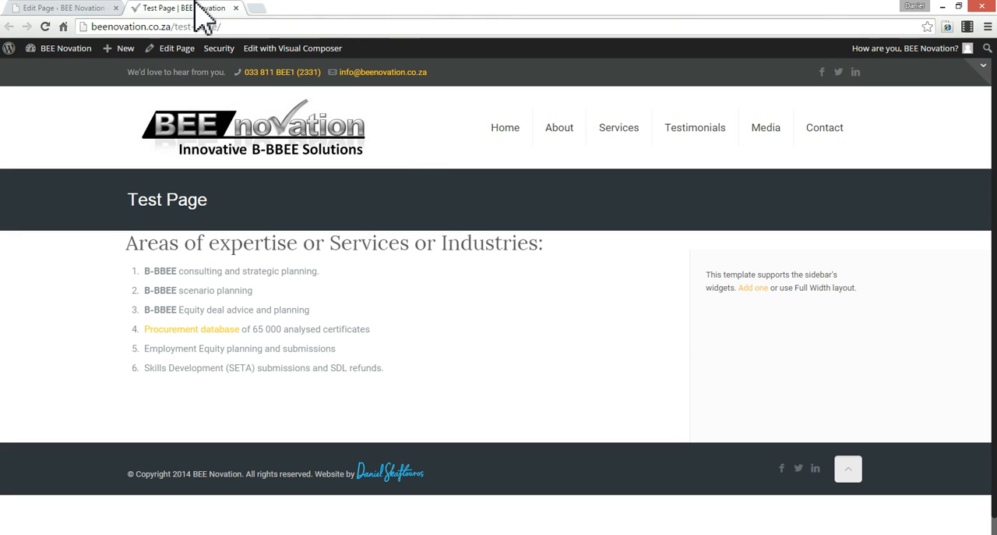
pyautogui.tripleClick(254, 271)
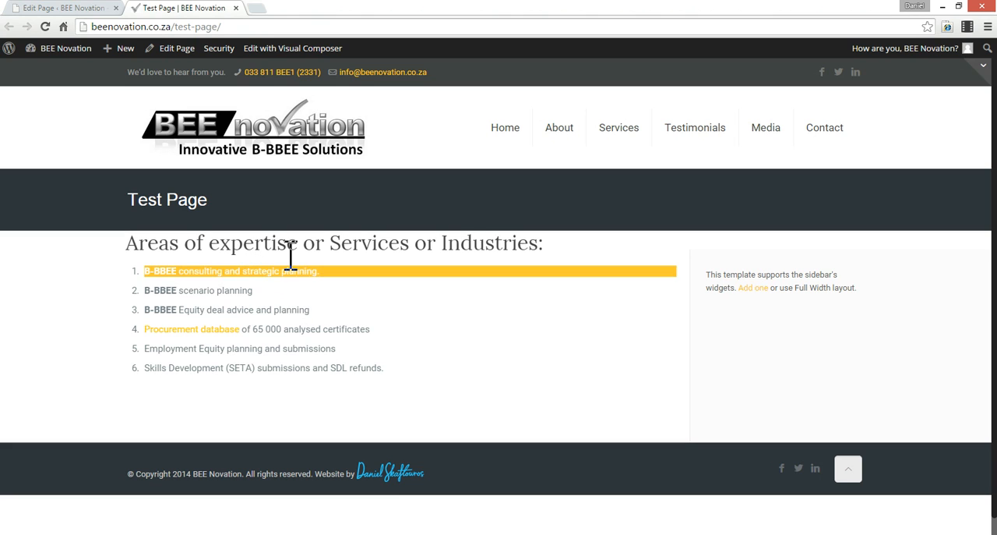
pyautogui.click(291, 256)
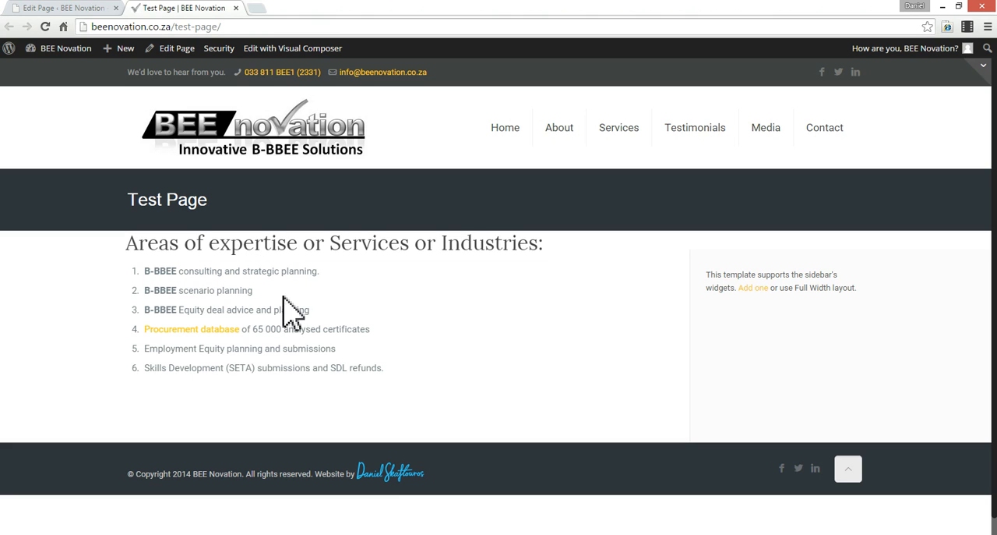
pyautogui.tripleClick(295, 365)
pyautogui.click(392, 270)
# - Return to the page editor and reduce the Column item's width to 1/2 in the Muffin Builder section
pyautogui.click(76, 11)
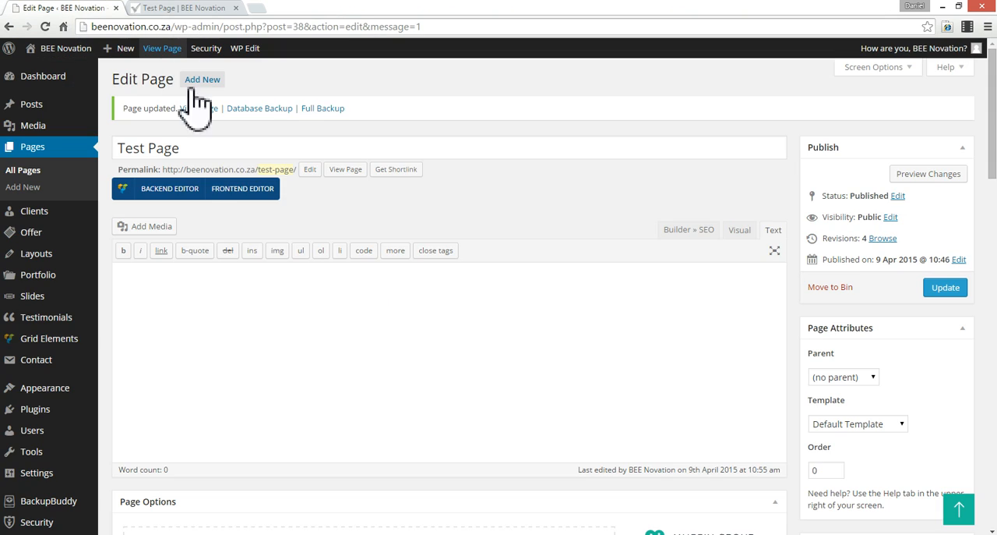
pyautogui.scroll(-4, 456, 341)
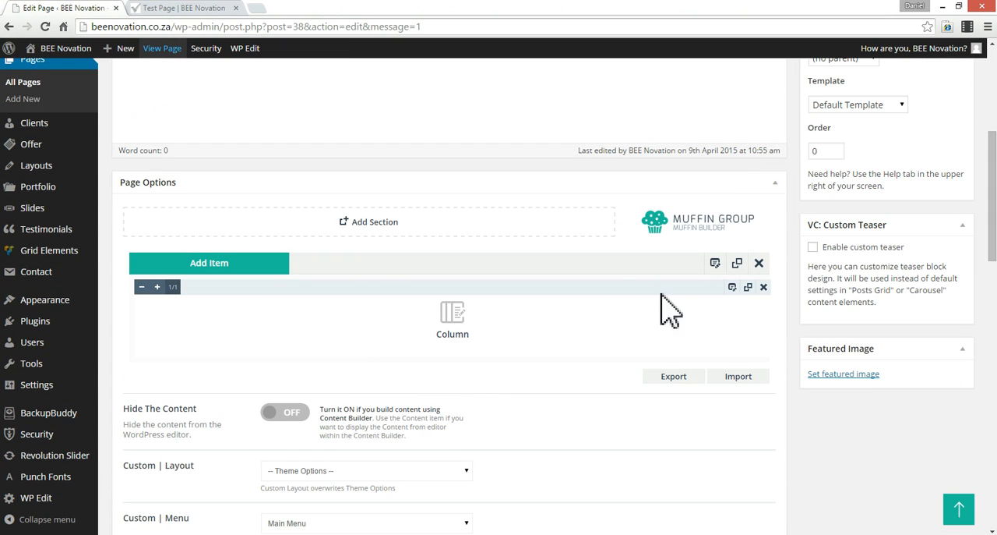
pyautogui.click(214, 9)
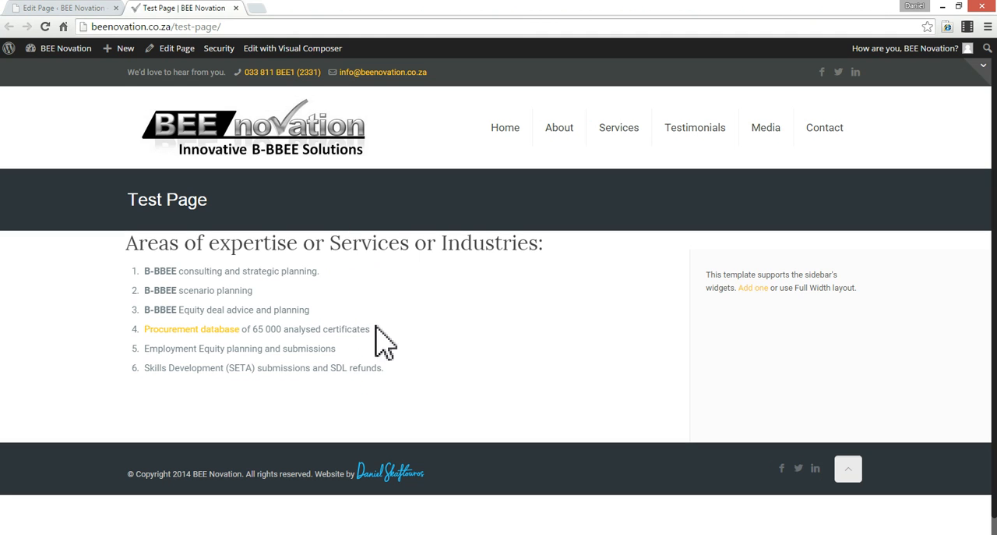
pyautogui.click(69, 9)
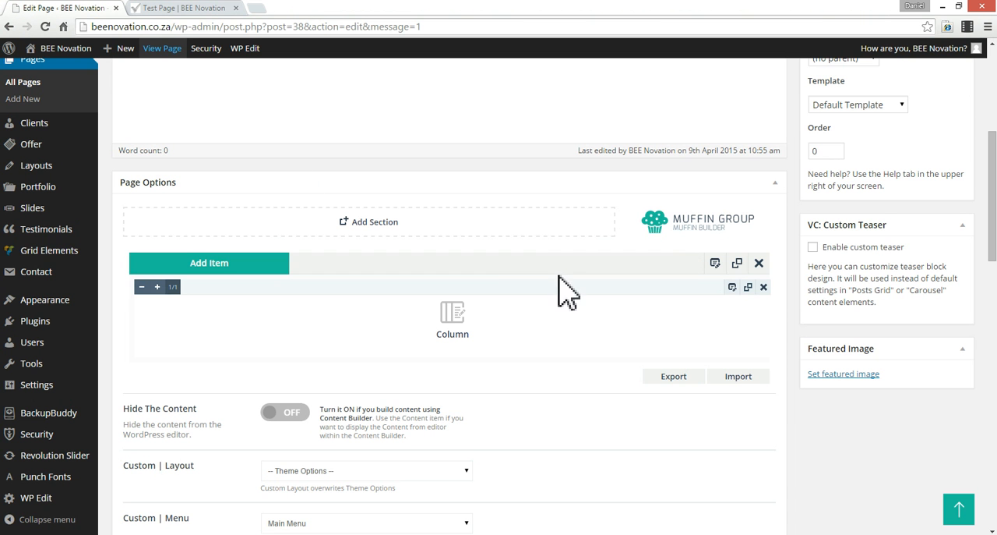
pyautogui.click(141, 287)
pyautogui.click(141, 286)
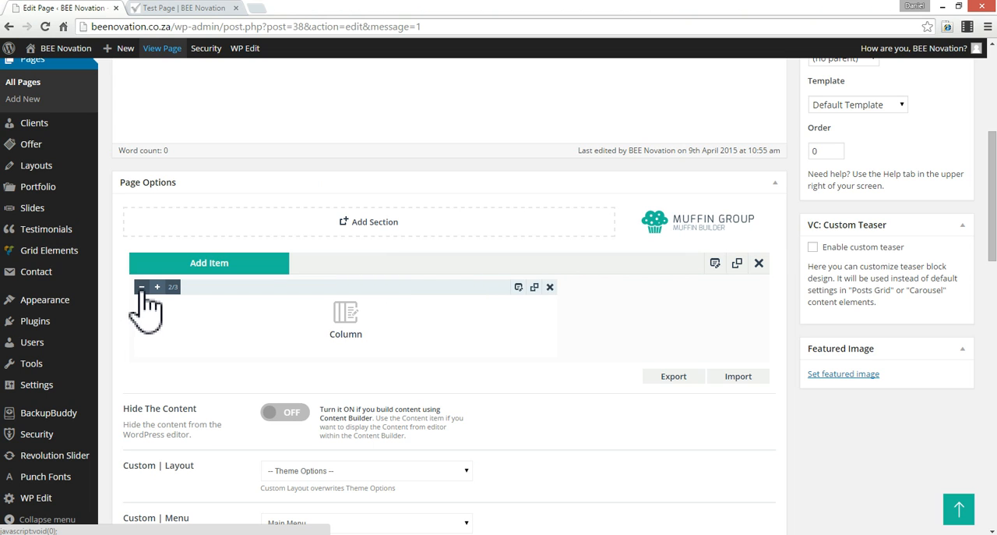
pyautogui.click(141, 286)
# - Check the space beside the list on the live page and add an Image item to the builder section after the column
pyautogui.click(199, 10)
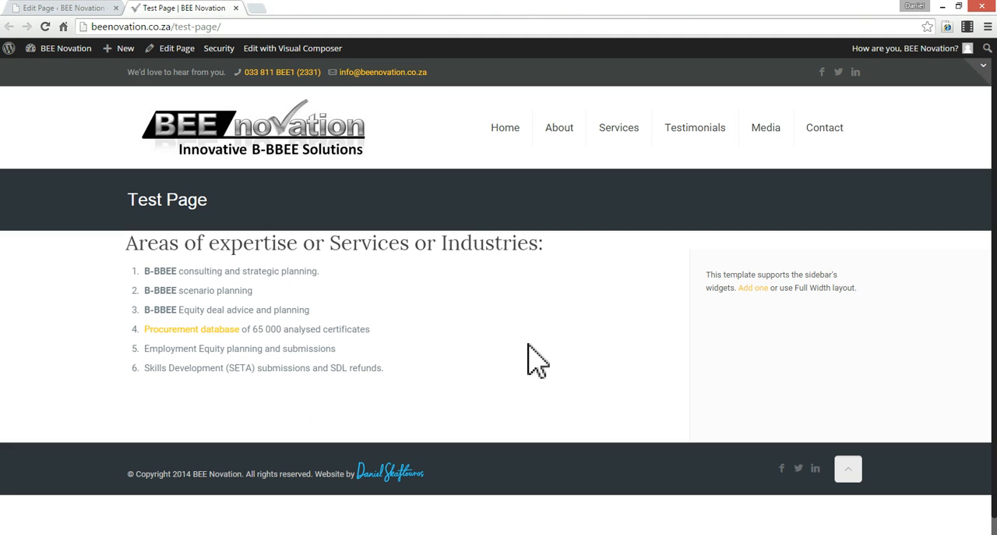
pyautogui.click(66, 9)
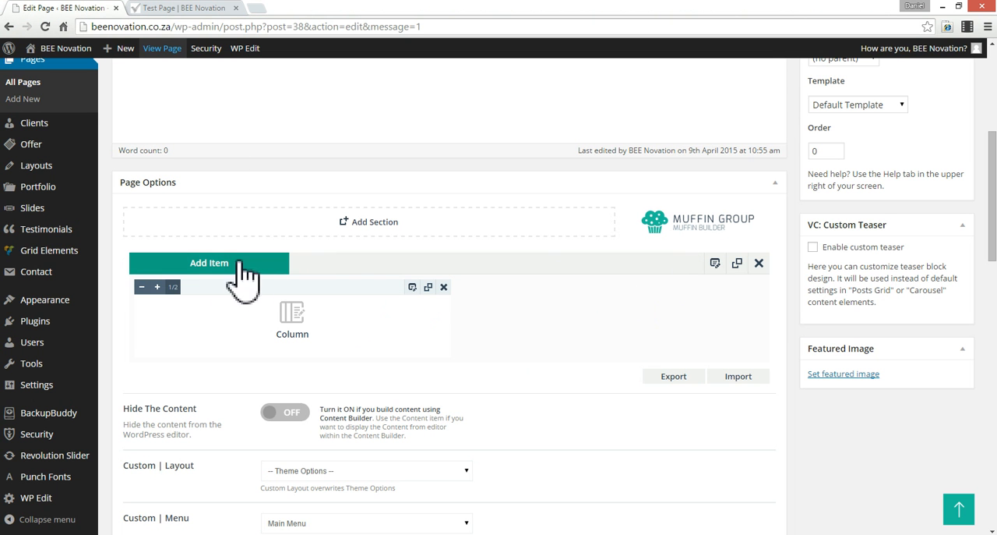
pyautogui.click(211, 265)
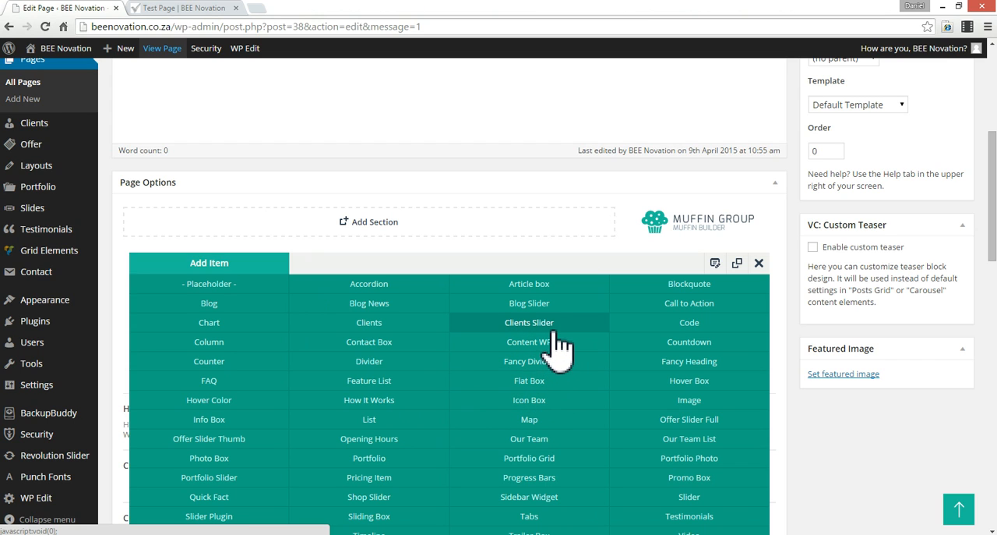
pyautogui.click(706, 402)
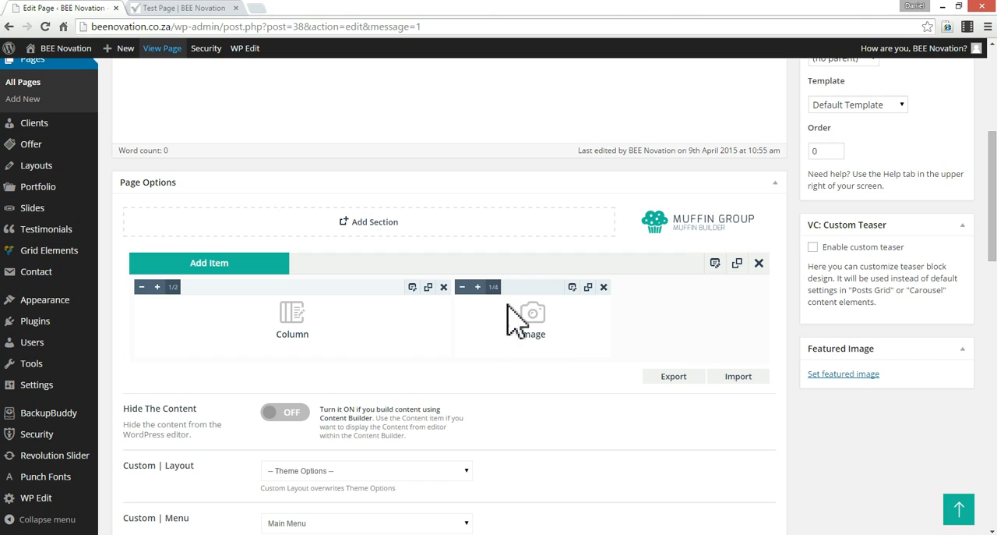
# - Widen the Image item to 1/2 in the Muffin Builder section and open its settings
pyautogui.click(478, 288)
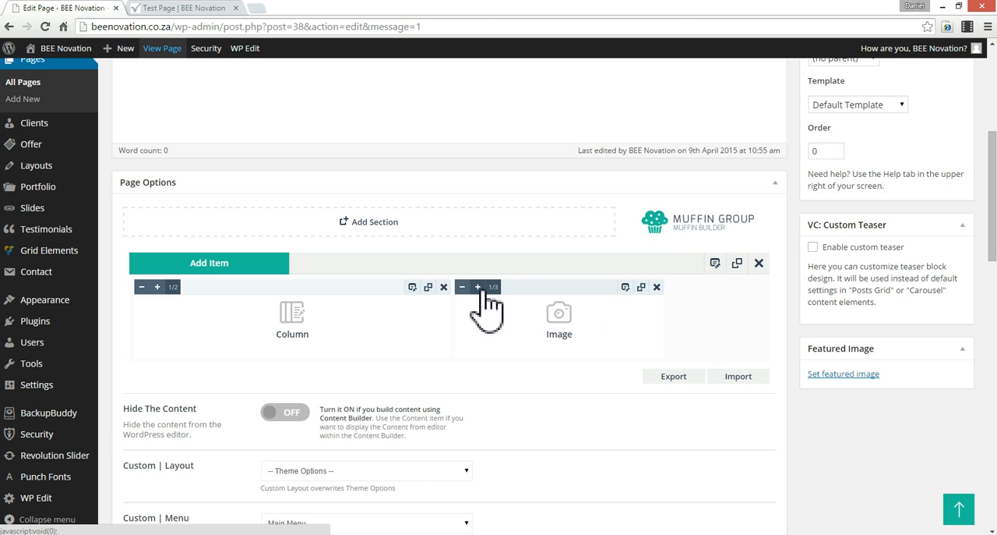
pyautogui.click(479, 287)
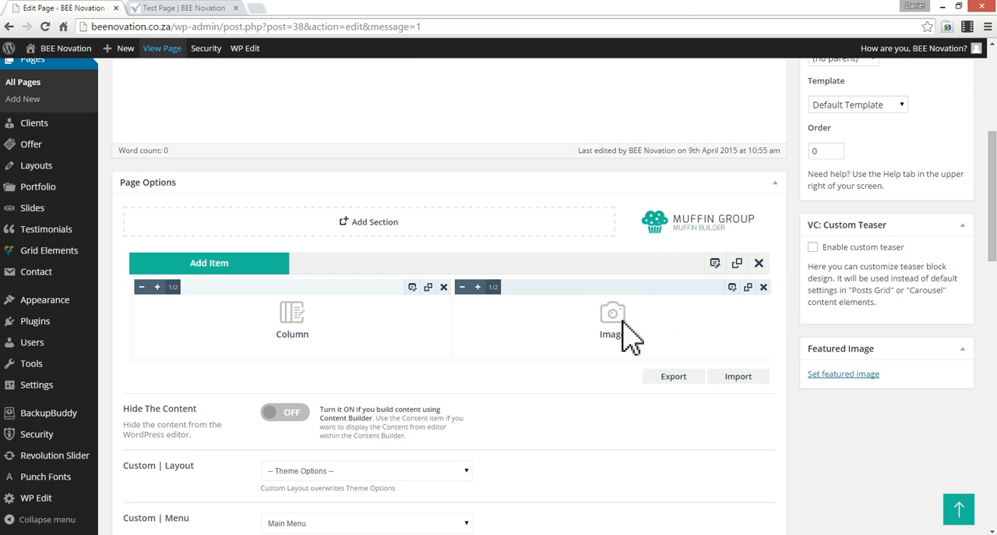
pyautogui.click(733, 286)
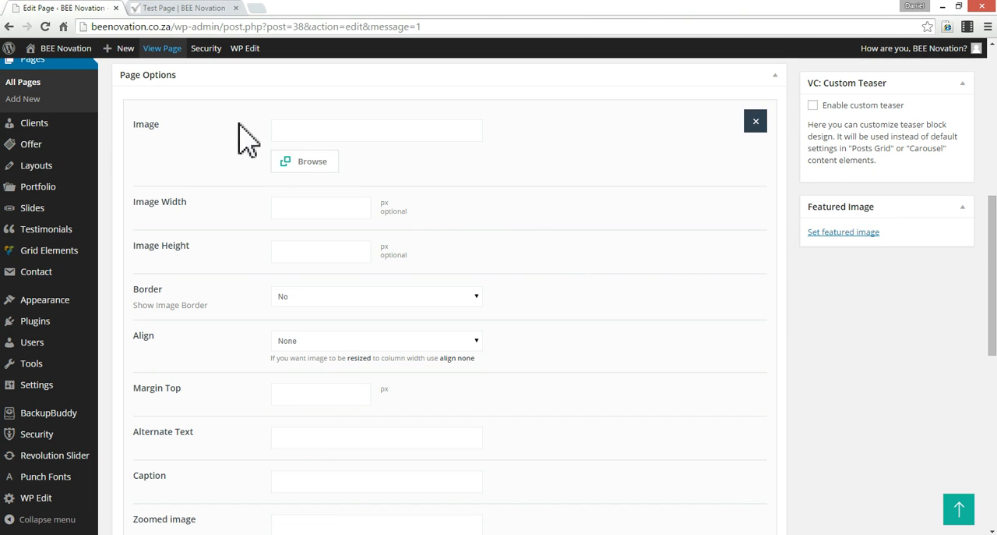
# - Upload Ambessa_Dieline3.jpeg from the Pattern Ideas folder, reached through the desktop's Reference shortcut, as the Image item's picture
pyautogui.click(312, 164)
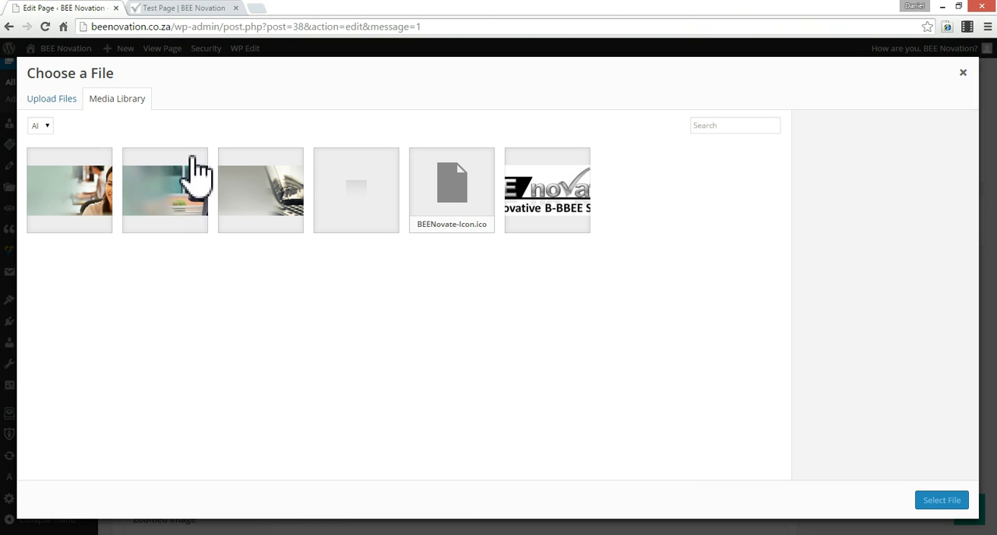
pyautogui.click(53, 99)
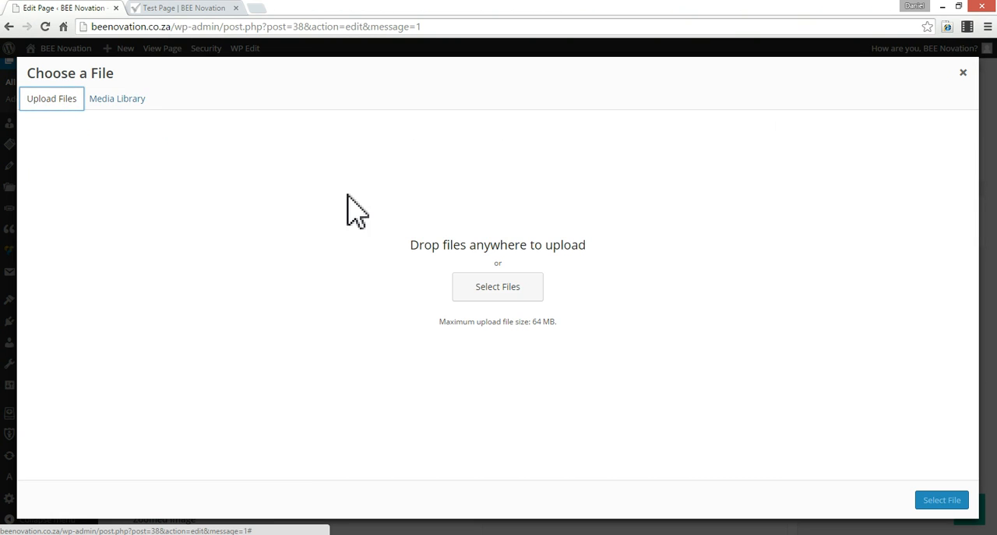
pyautogui.click(515, 290)
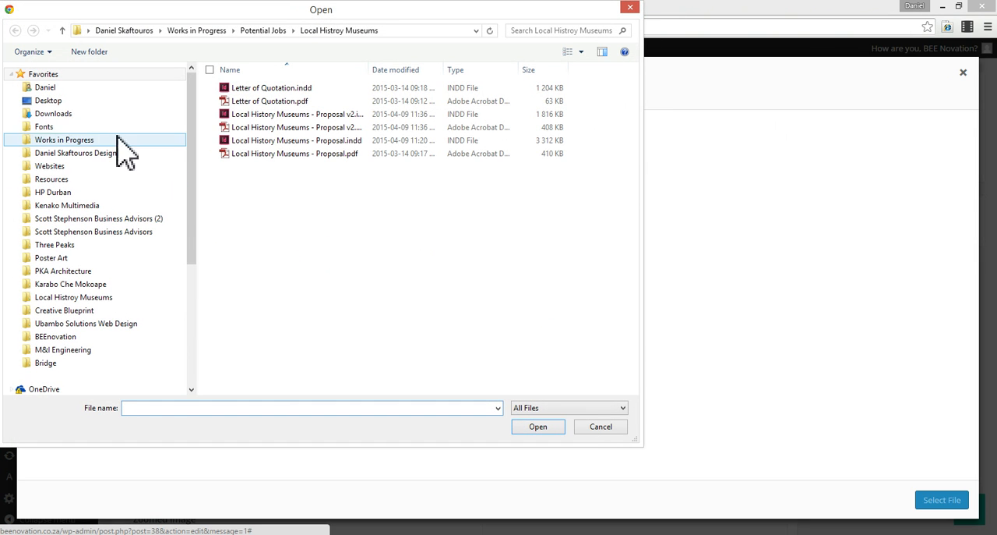
pyautogui.click(55, 101)
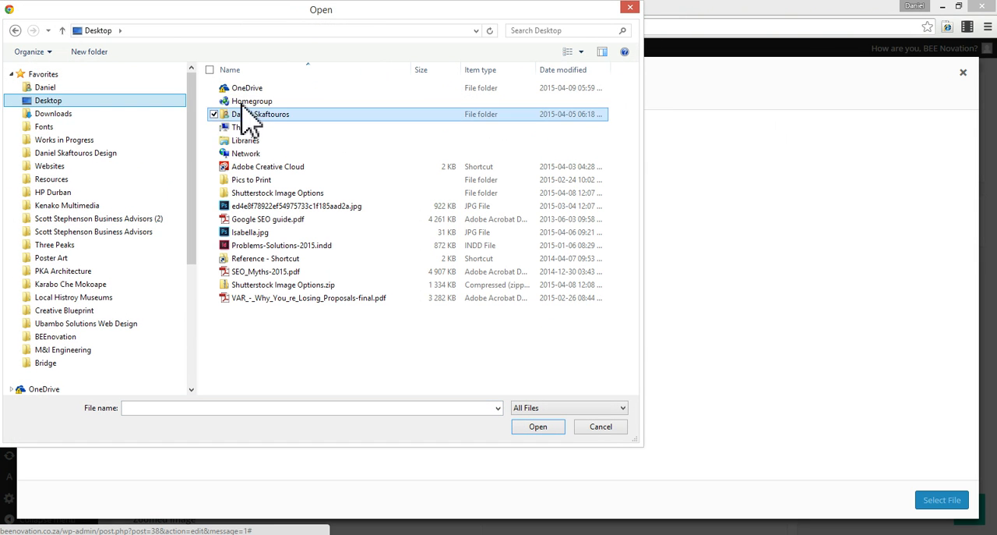
pyautogui.doubleClick(261, 261)
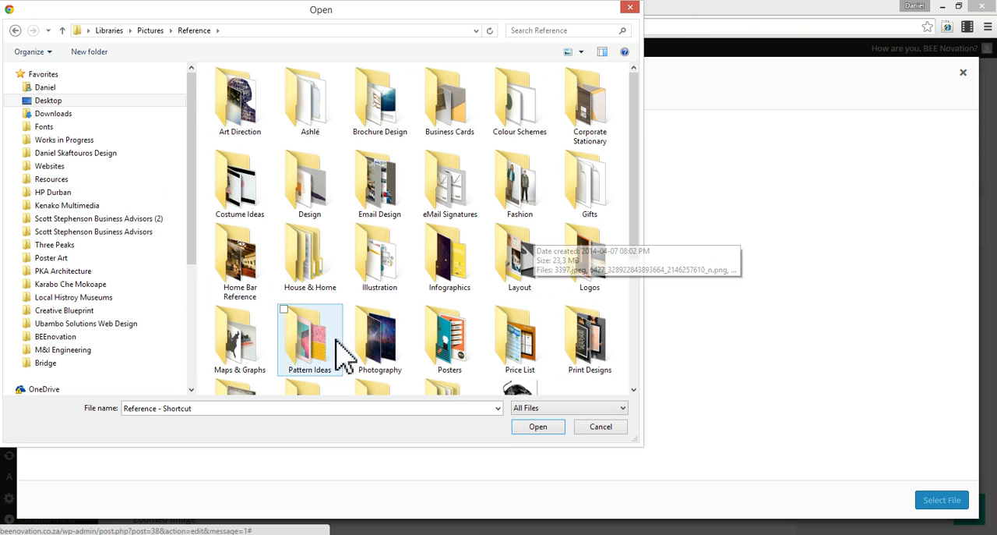
pyautogui.doubleClick(312, 350)
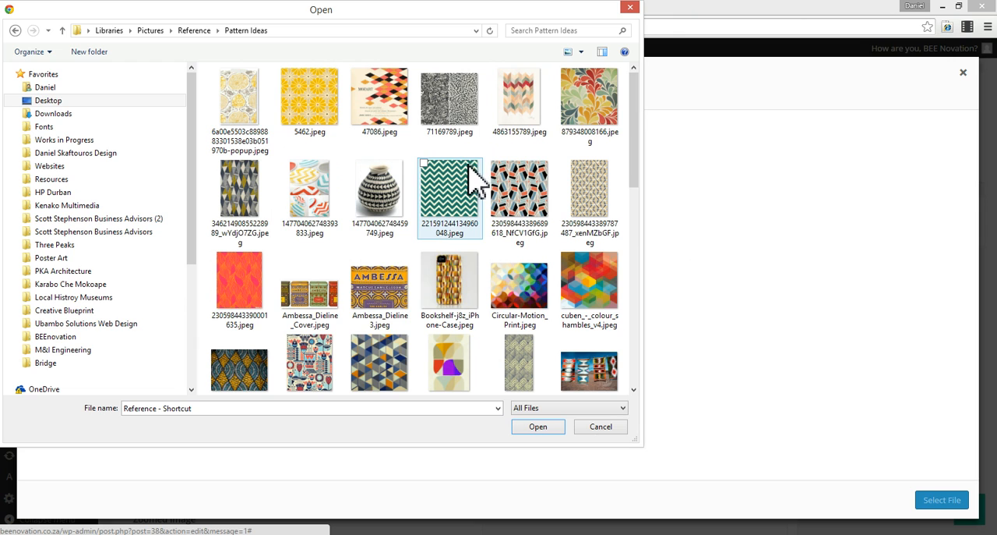
pyautogui.click(390, 295)
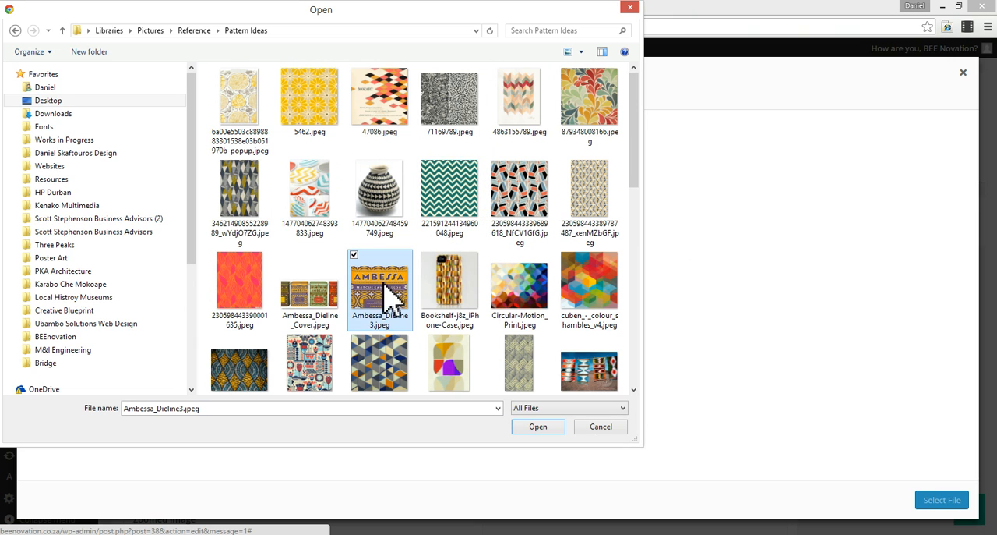
pyautogui.click(550, 428)
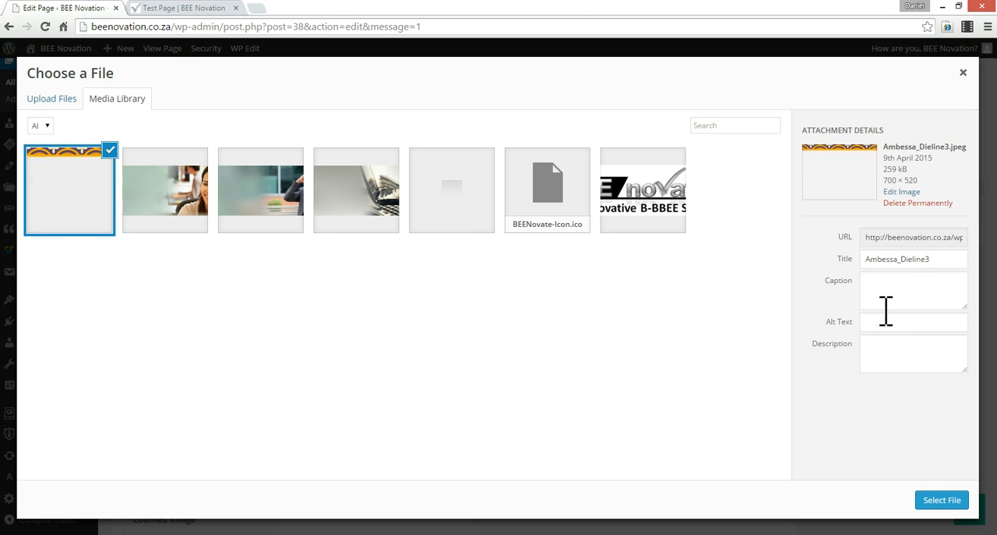
# - Set the uploaded picture's title and alt text to "Ambessa Dieline 3" and use it for the Image item
pyautogui.moveTo(902, 261); pyautogui.dragTo(905, 259)
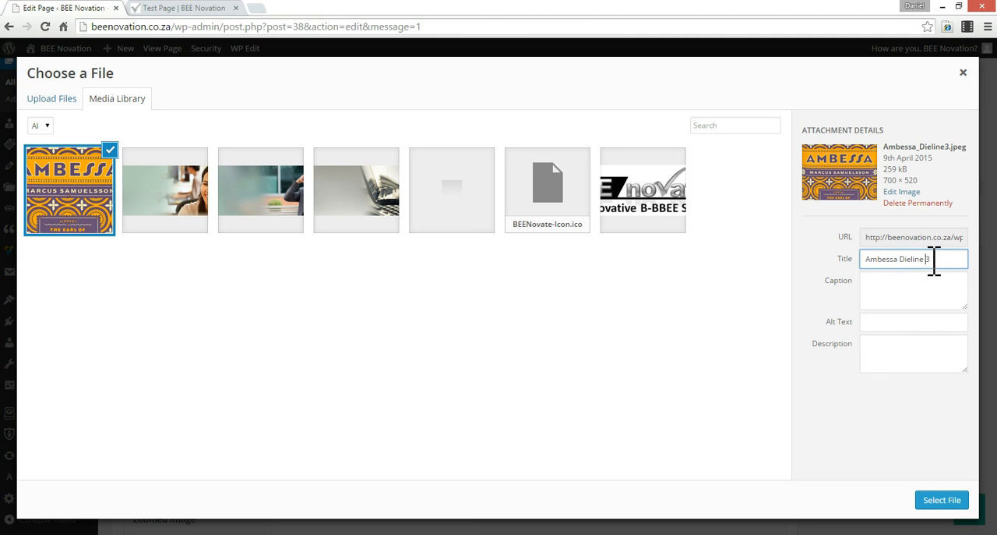
pyautogui.click(901, 330)
pyautogui.write('Ambessa Dieline 3')
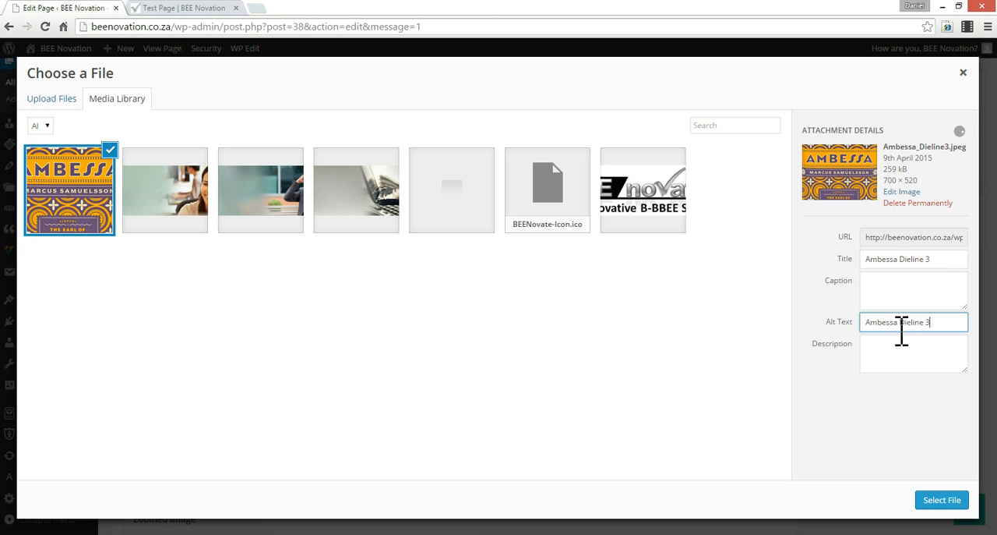
pyautogui.click(945, 501)
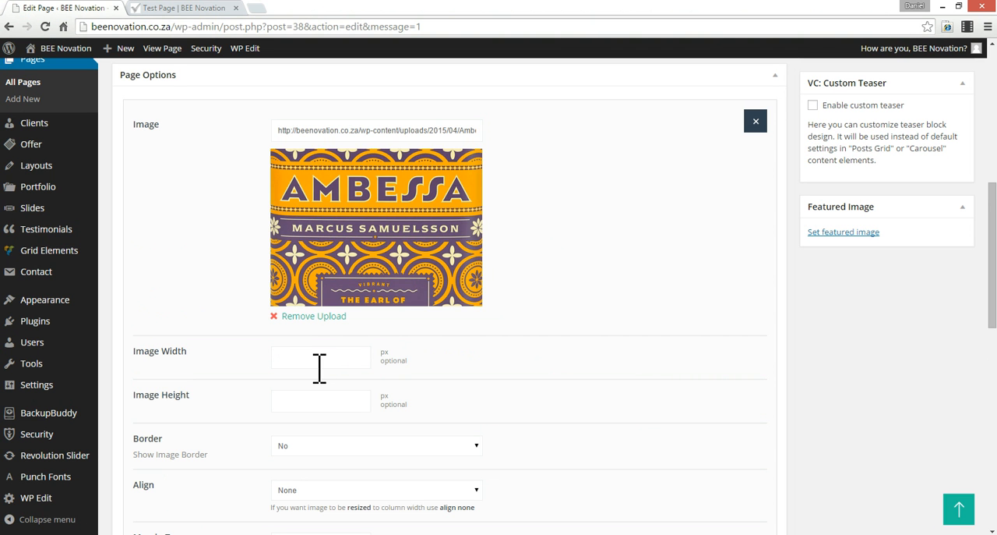
# - Review the Image item's remaining options, keep Border set to No, and save the item's changes
pyautogui.scroll(-1, 320, 368)
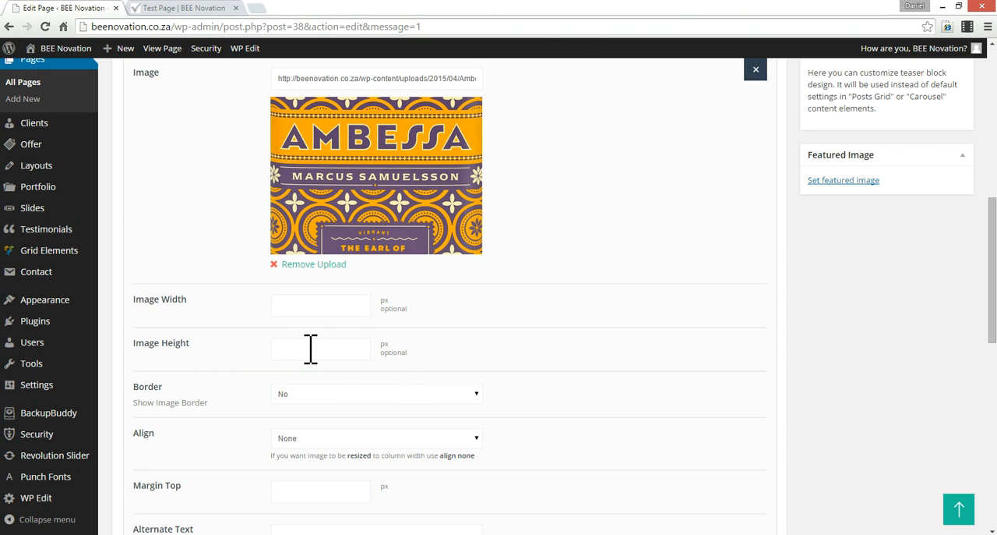
pyautogui.click(390, 398)
pyautogui.click(391, 397)
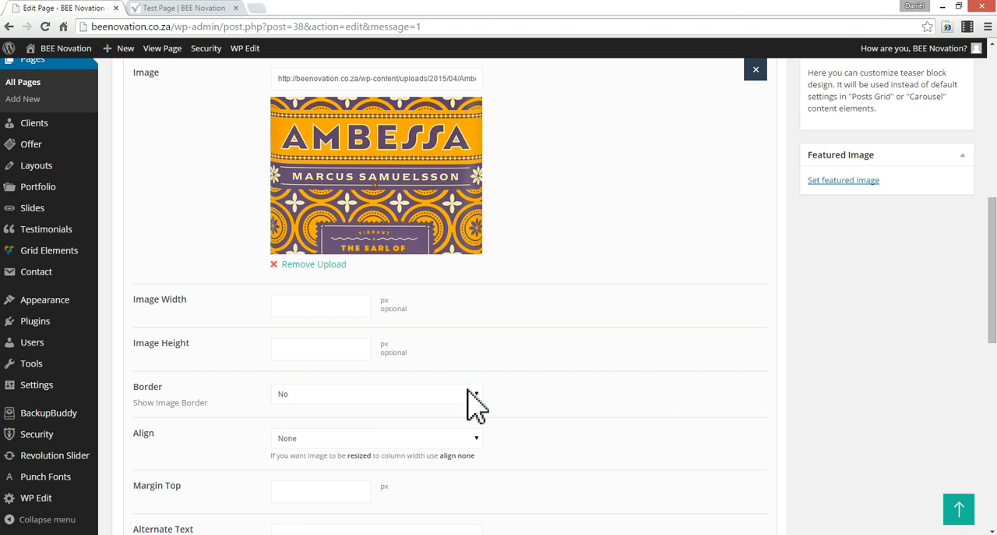
pyautogui.scroll(-3, 493, 409)
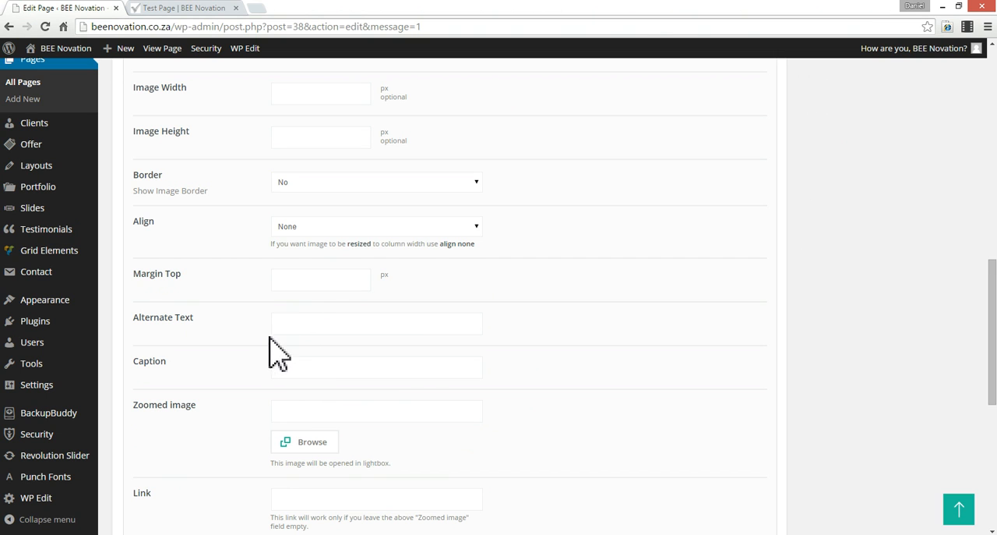
pyautogui.scroll(-2, 298, 372)
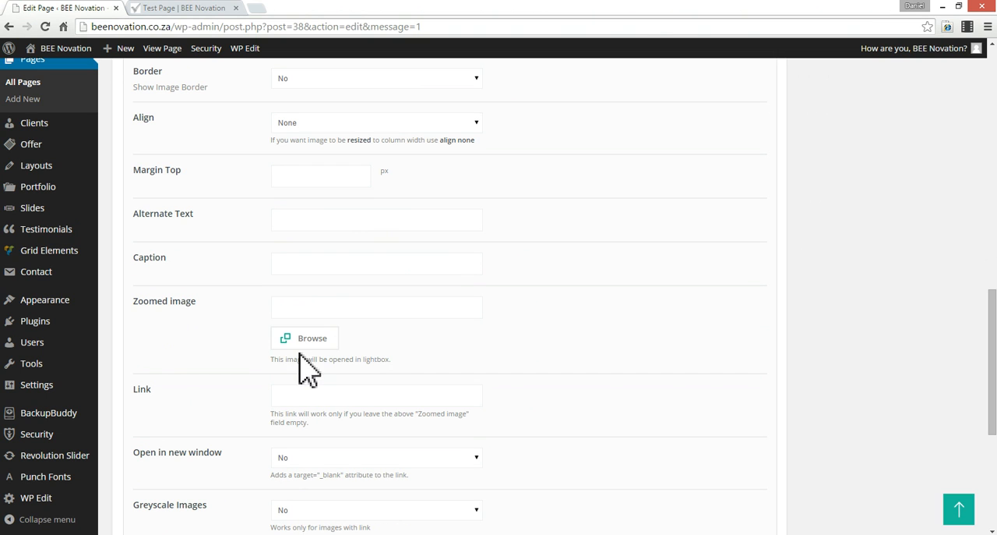
pyautogui.scroll(-2, 314, 362)
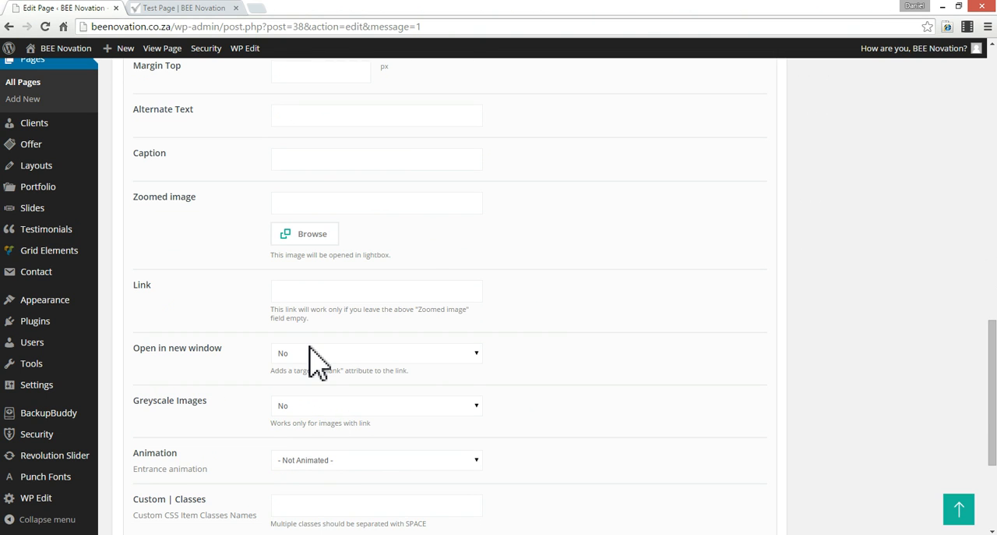
pyautogui.scroll(-2, 316, 362)
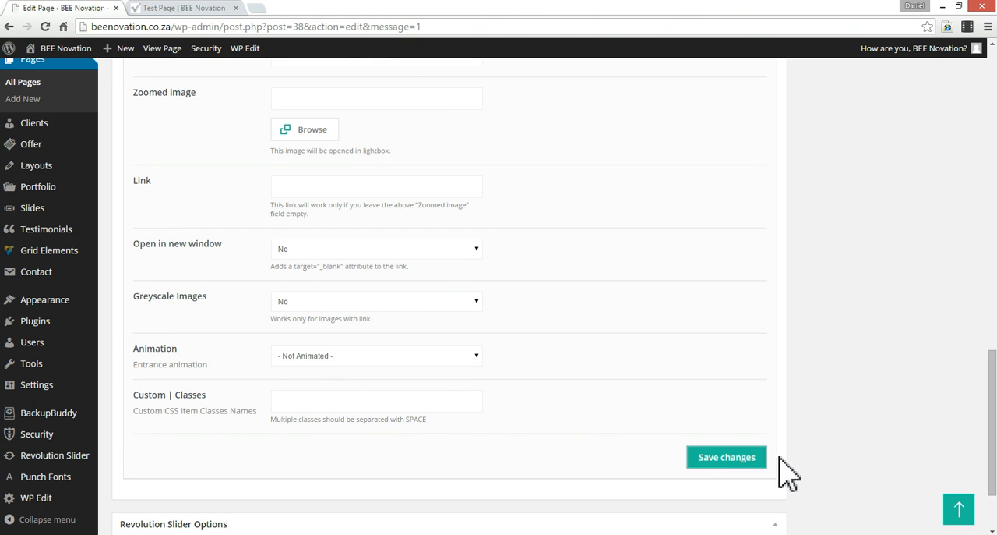
pyautogui.click(730, 460)
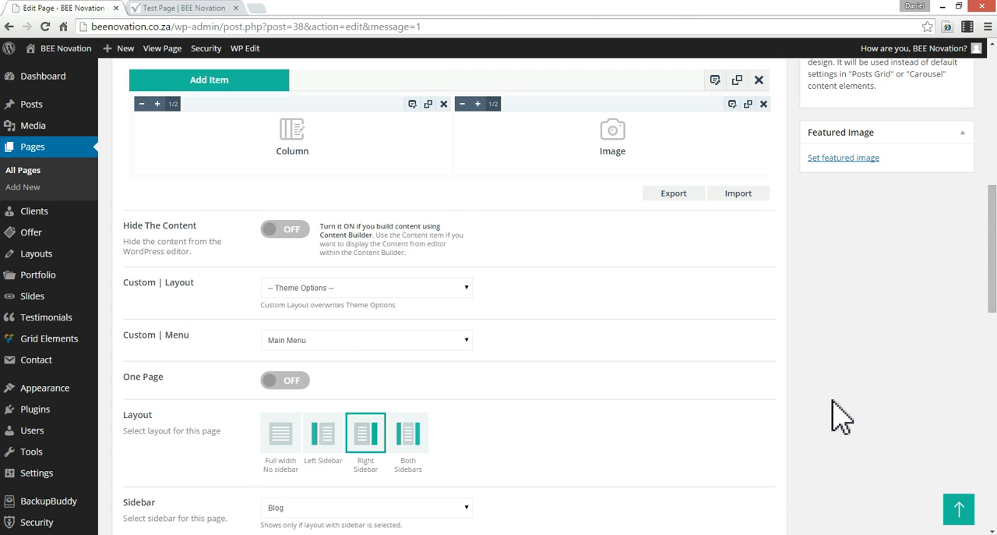
# - Update the page and reload the live test page to check the image beside the list
pyautogui.scroll(5, 841, 417)
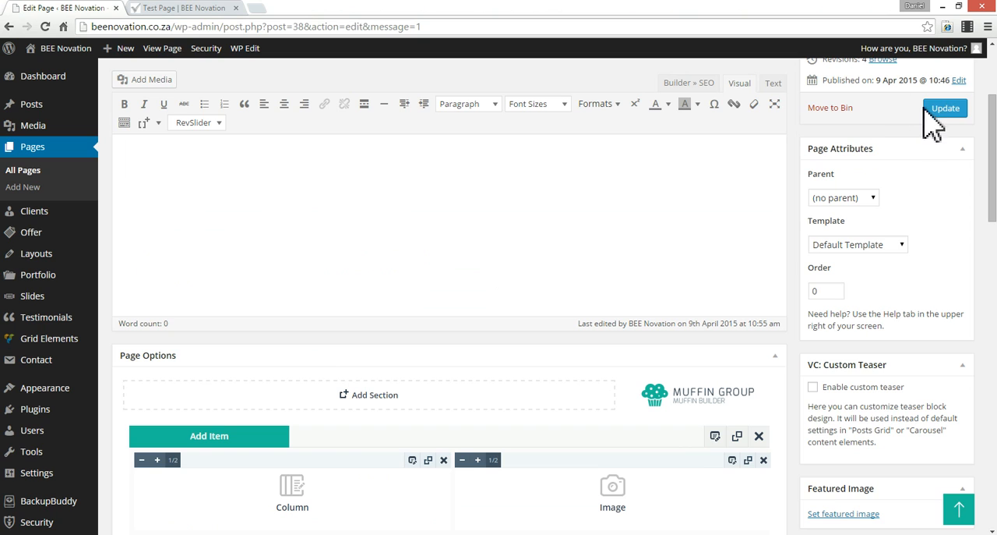
pyautogui.click(958, 109)
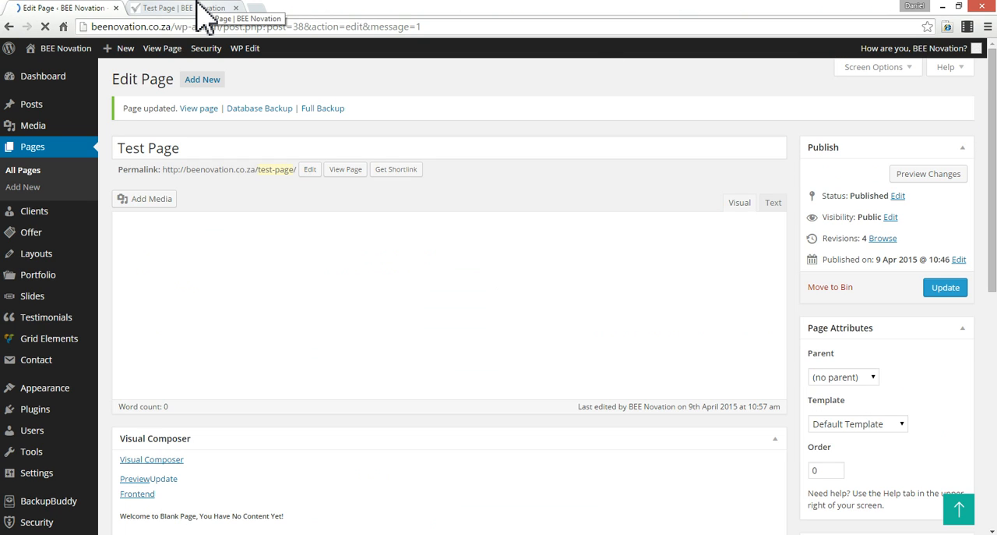
pyautogui.click(199, 8)
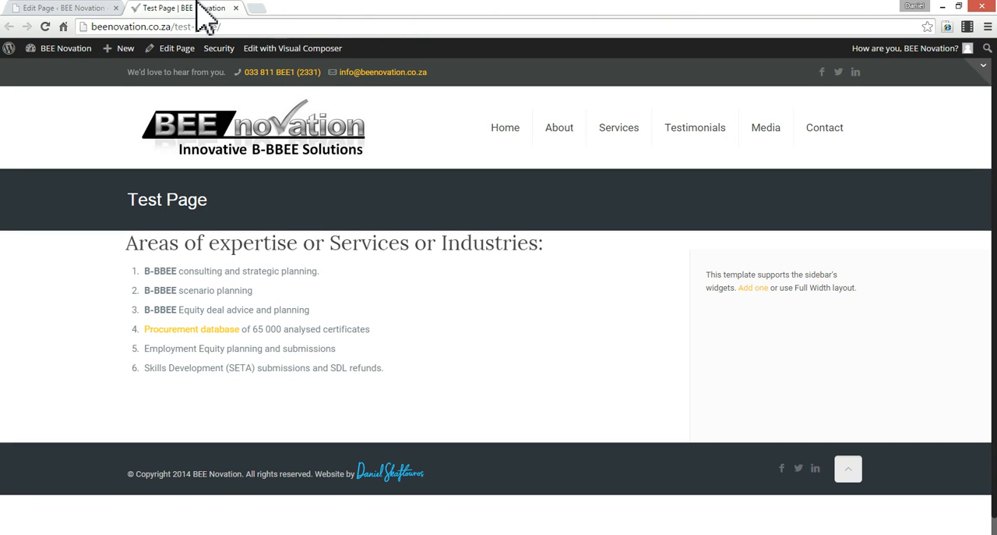
pyautogui.press('F5')
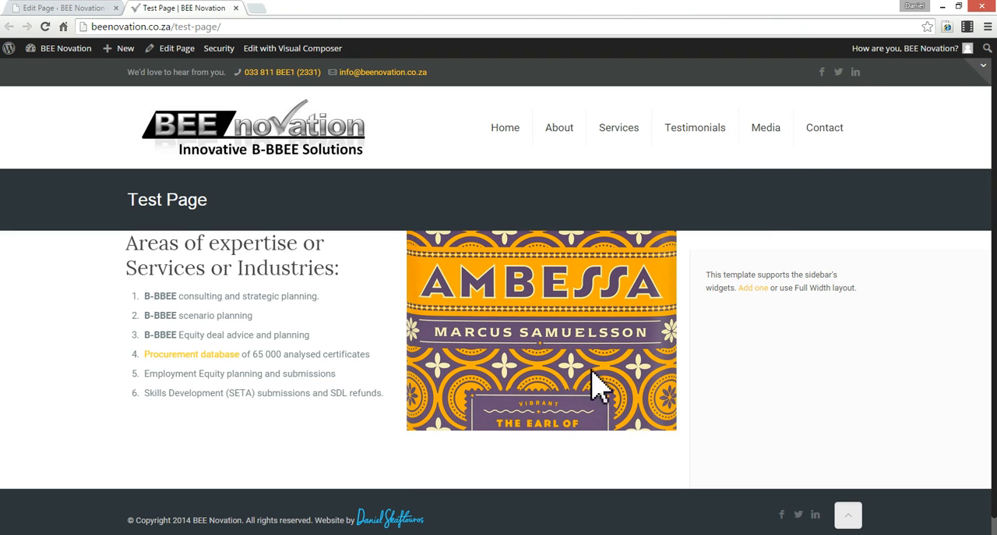
# - Narrow the browser window to phone width, examine how the column and image reflow, and maximize the window again
pyautogui.click(959, 8)
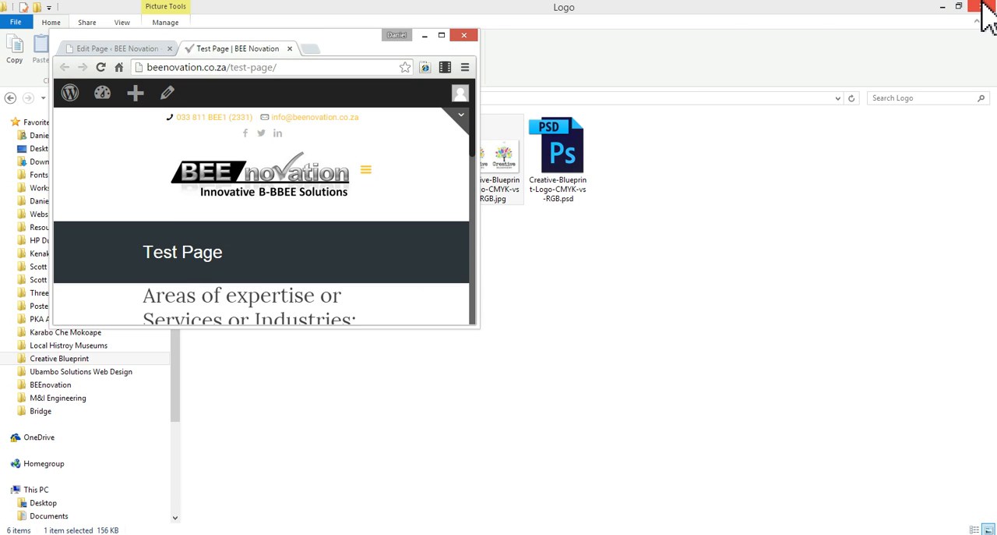
pyautogui.click(983, 8)
pyautogui.moveTo(476, 160); pyautogui.dragTo(316, 159)
pyautogui.scroll(-4, 215, 234)
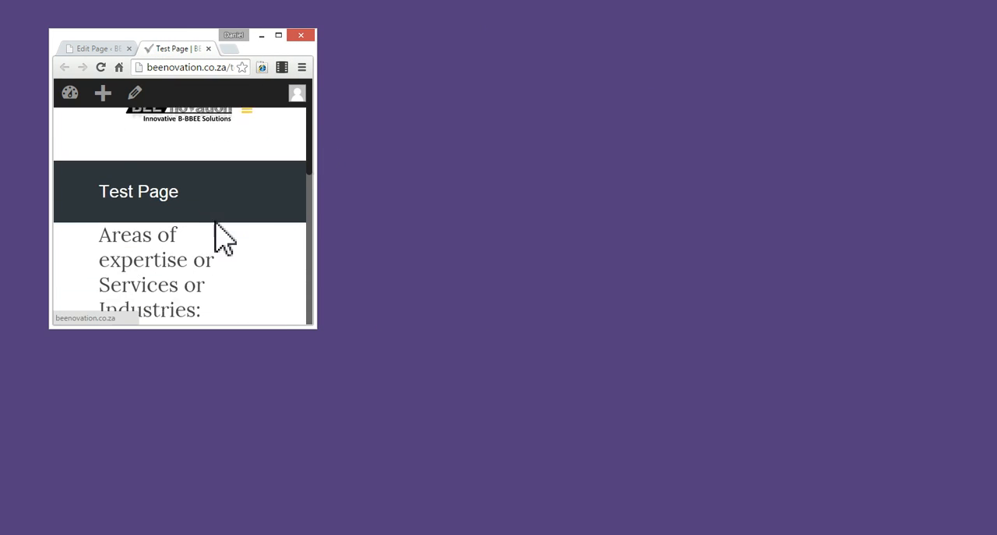
pyautogui.scroll(-3, 216, 223)
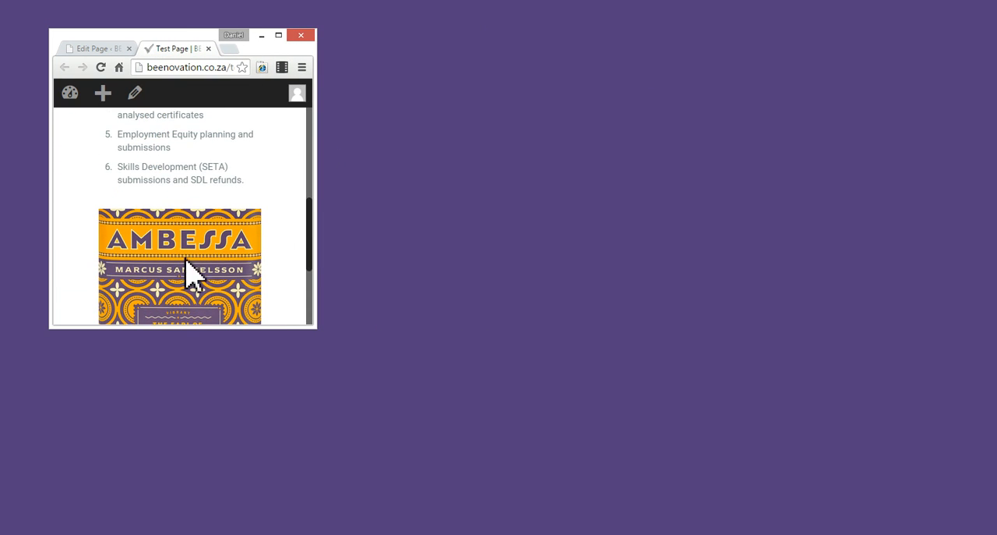
pyautogui.scroll(2, 198, 178)
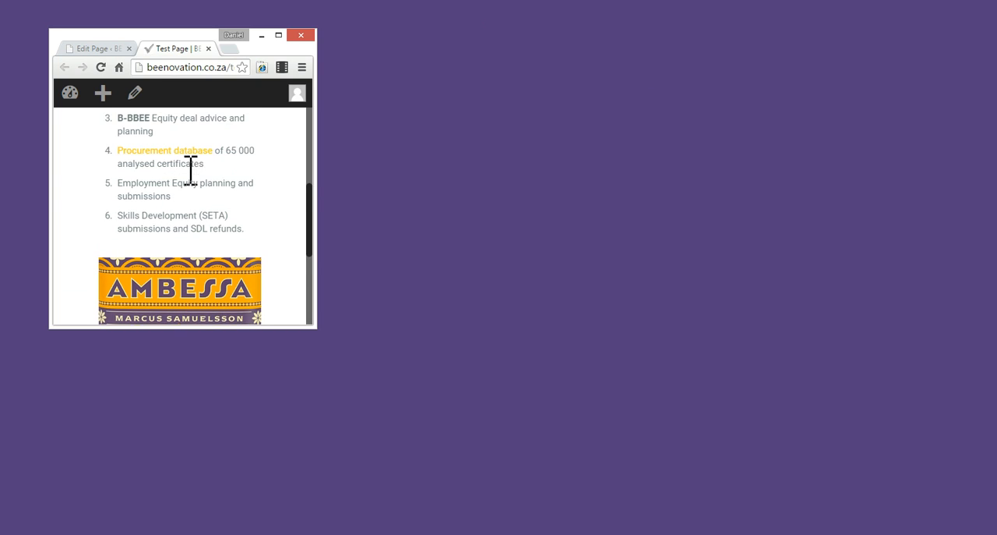
pyautogui.scroll(-5, 187, 168)
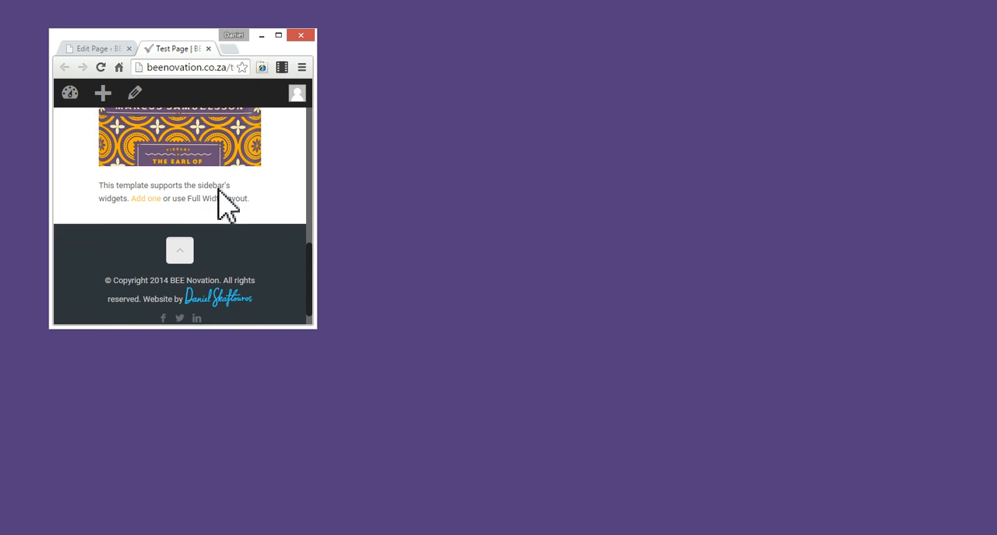
pyautogui.click(282, 37)
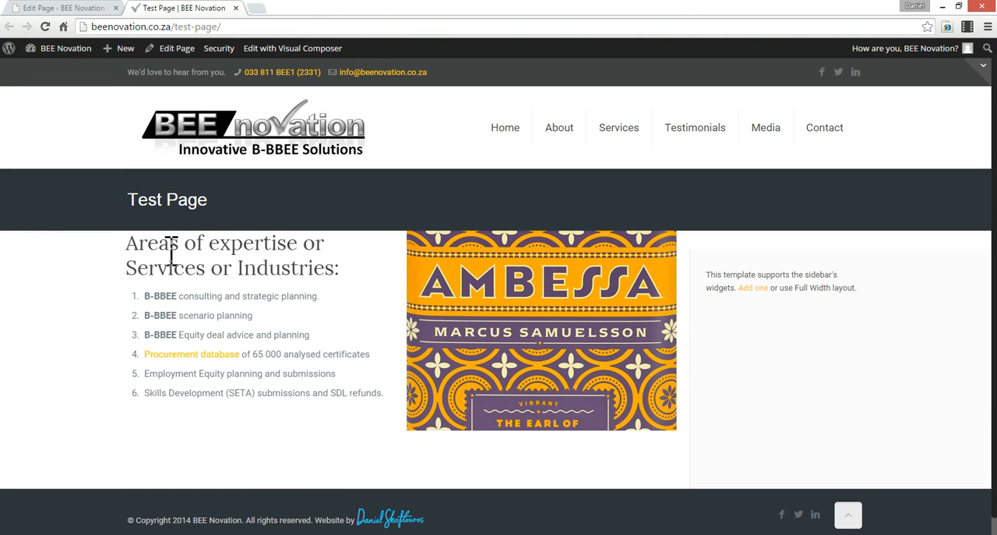
# - Highlight the heading, list and image on the live page to examine their spacing below the title banner
pyautogui.moveTo(124, 246); pyautogui.dragTo(551, 257)
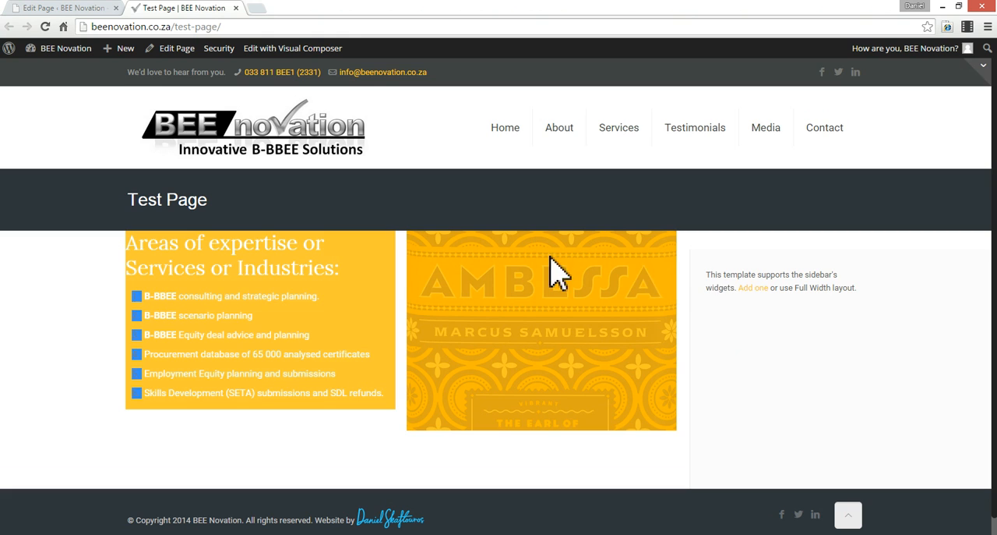
pyautogui.click(761, 368)
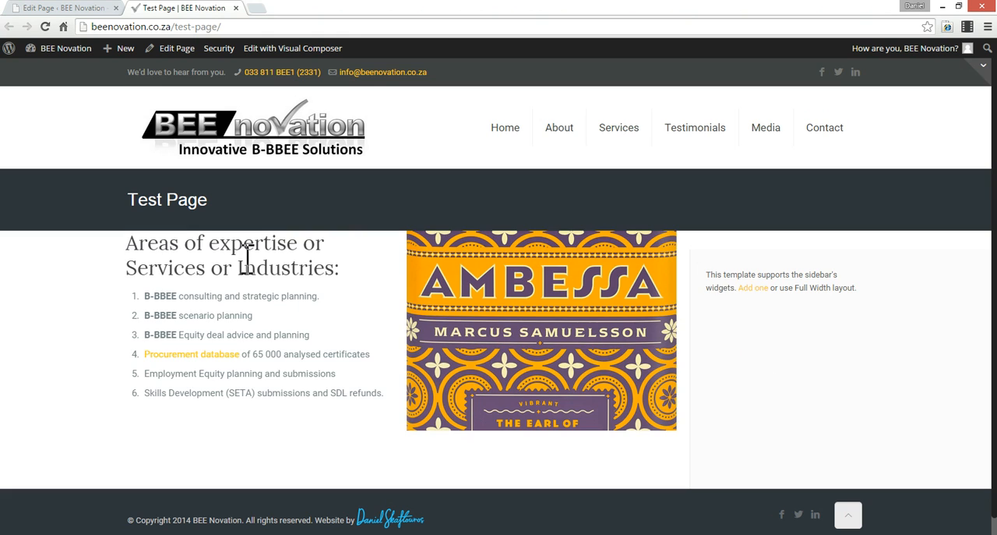
pyautogui.tripleClick(192, 236)
pyautogui.moveTo(141, 204); pyautogui.dragTo(867, 232)
pyautogui.doubleClick(279, 244)
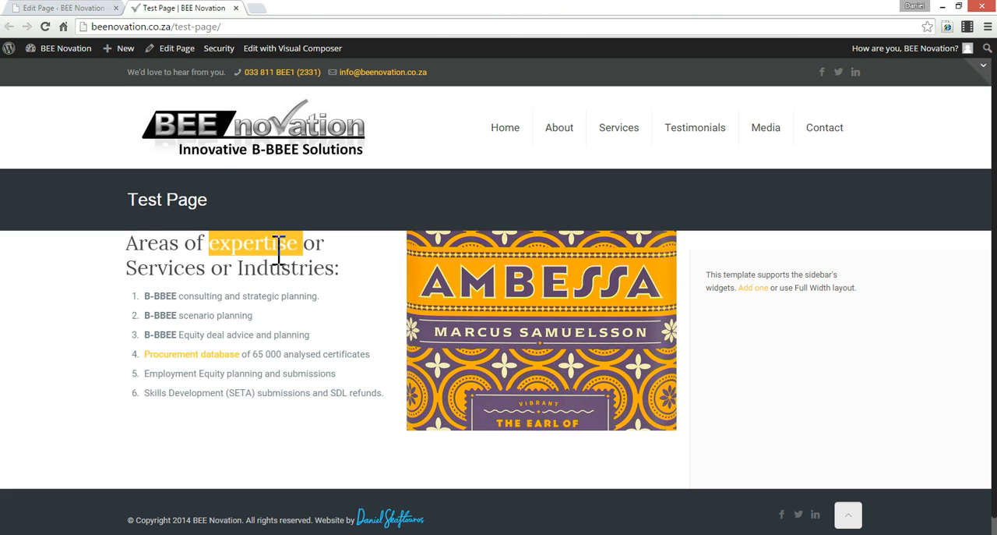
# - Set the top padding of the section holding the column and image to 50 px and save the section's settings
pyautogui.click(66, 9)
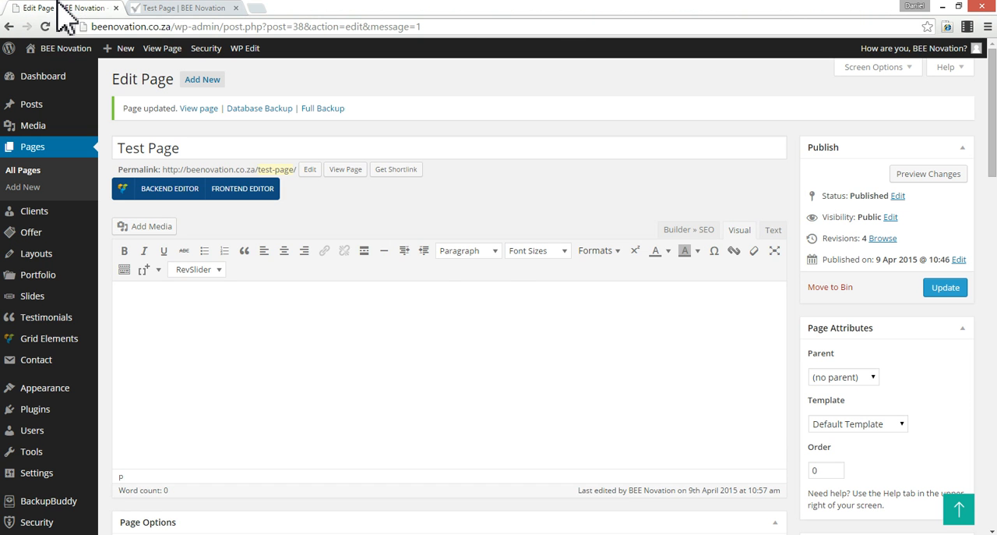
pyautogui.scroll(-2, 502, 265)
pyautogui.scroll(-2, 506, 262)
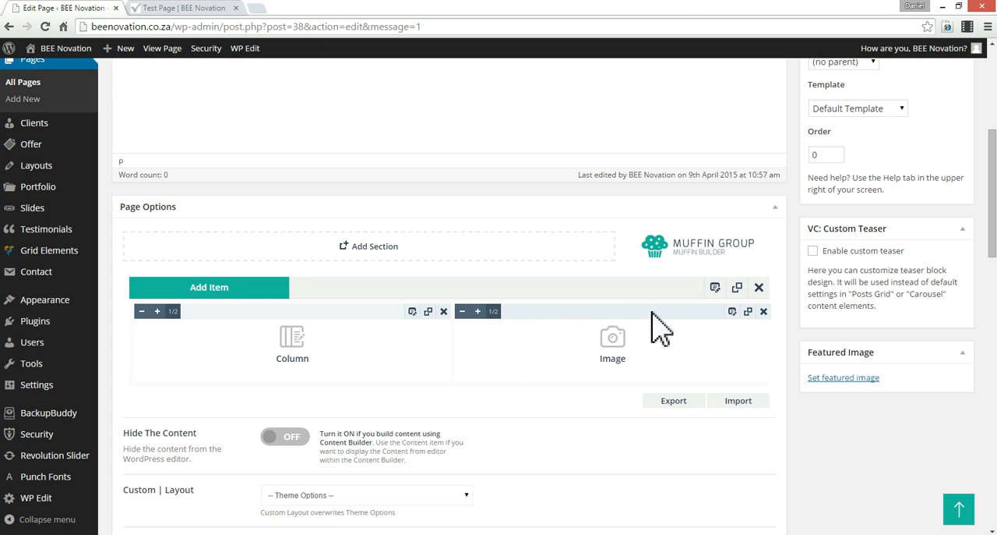
pyautogui.click(715, 288)
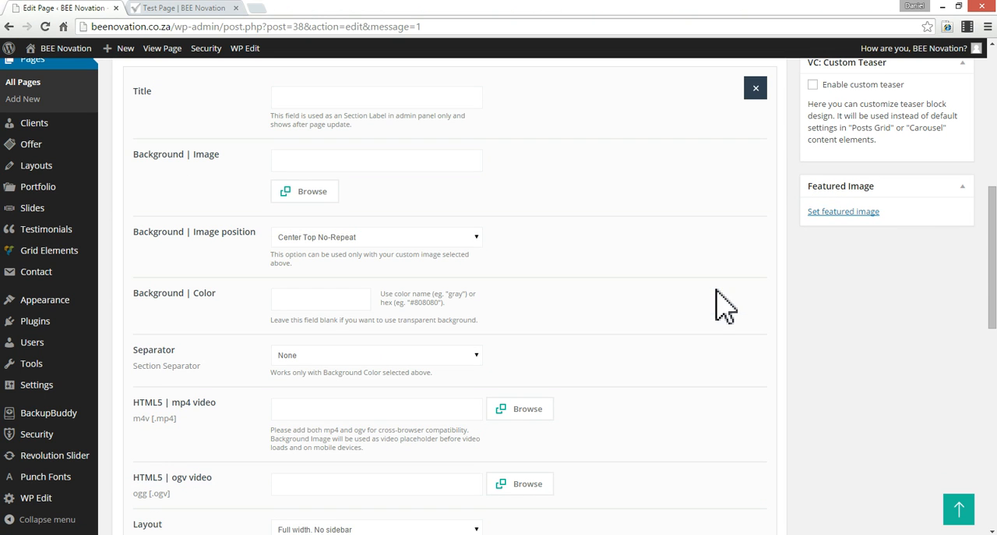
pyautogui.scroll(-5, 549, 371)
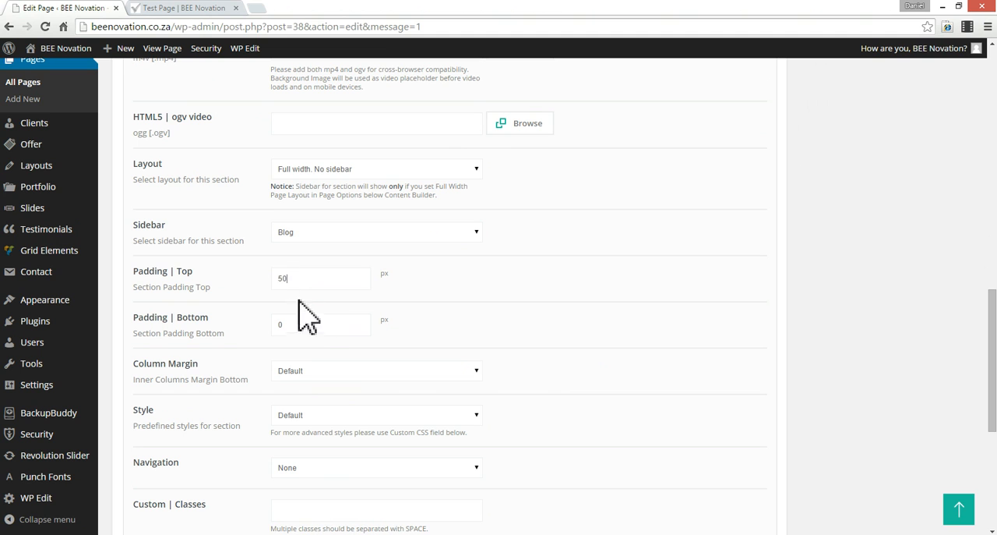
pyautogui.scroll(-5, 632, 362)
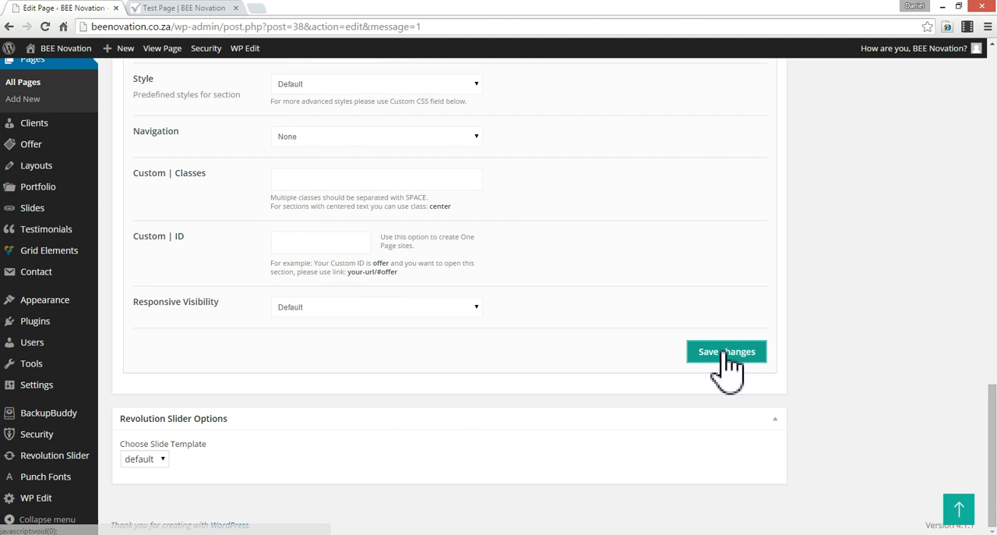
pyautogui.click(723, 353)
# - Update the page and reload the live test page to check the spacing between the title banner and the content
pyautogui.scroll(10, 724, 363)
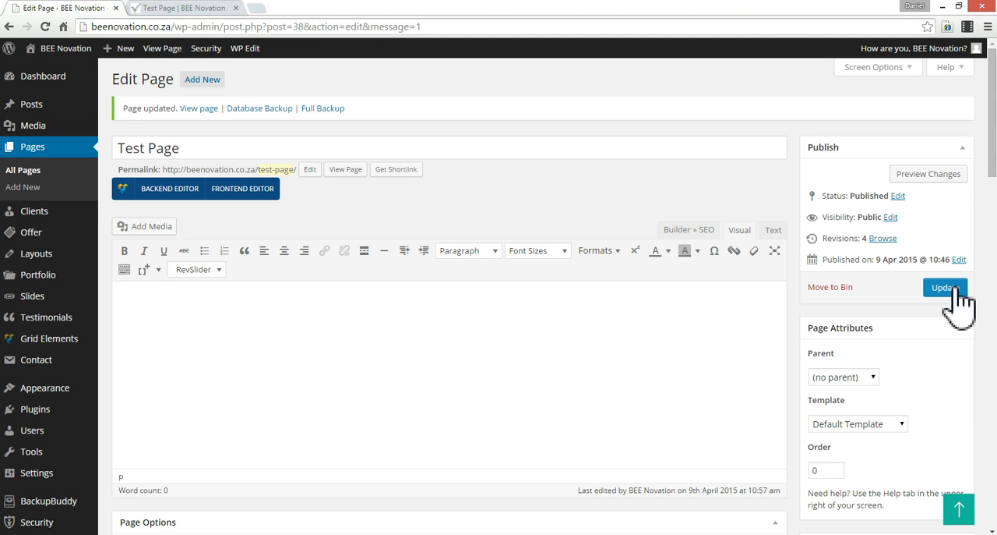
pyautogui.click(945, 287)
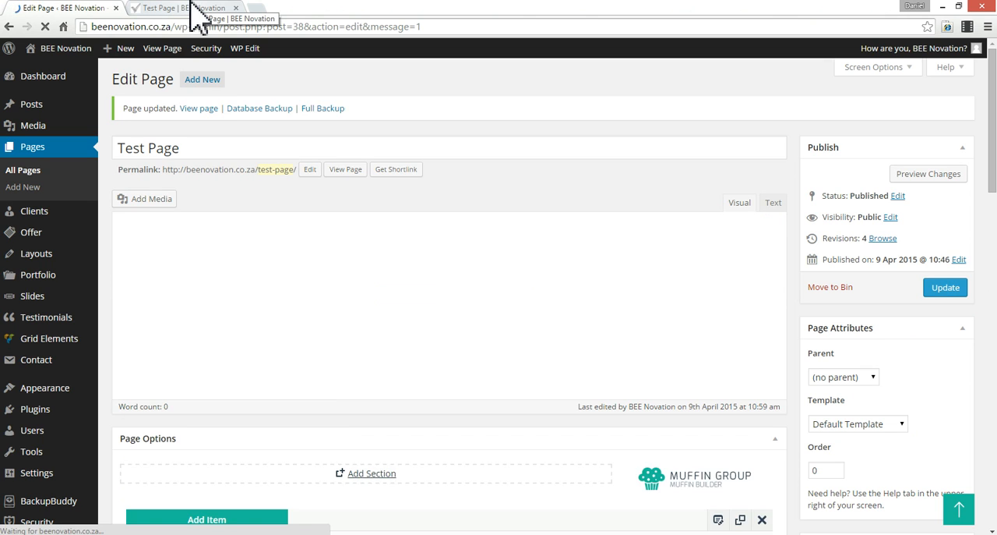
pyautogui.click(198, 13)
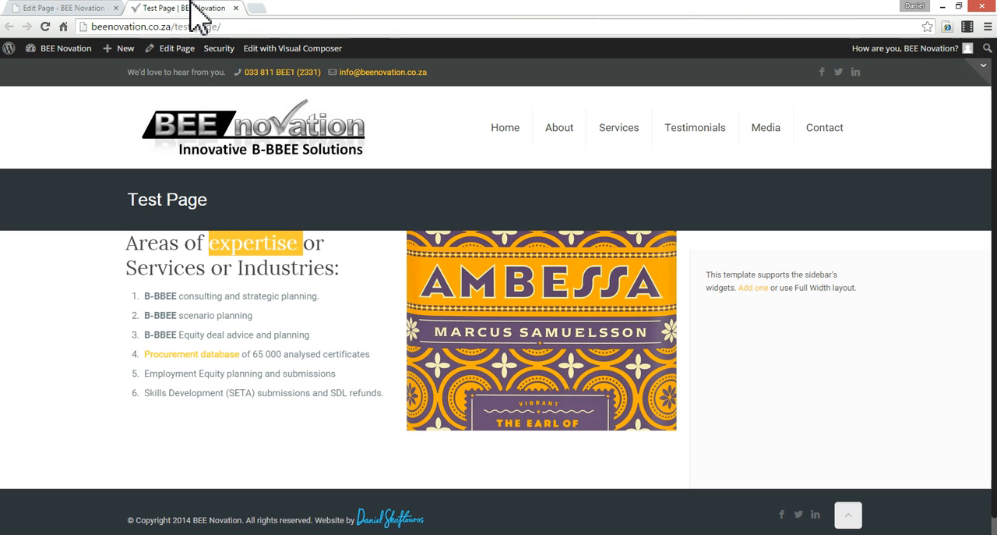
pyautogui.press('F5')
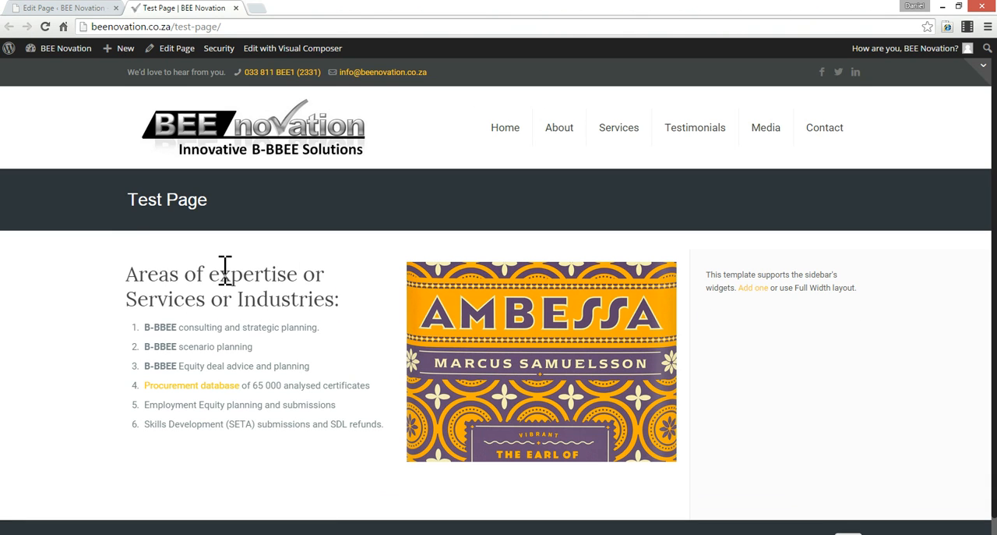
pyautogui.scroll(-1, 523, 382)
pyautogui.scroll(1, 553, 393)
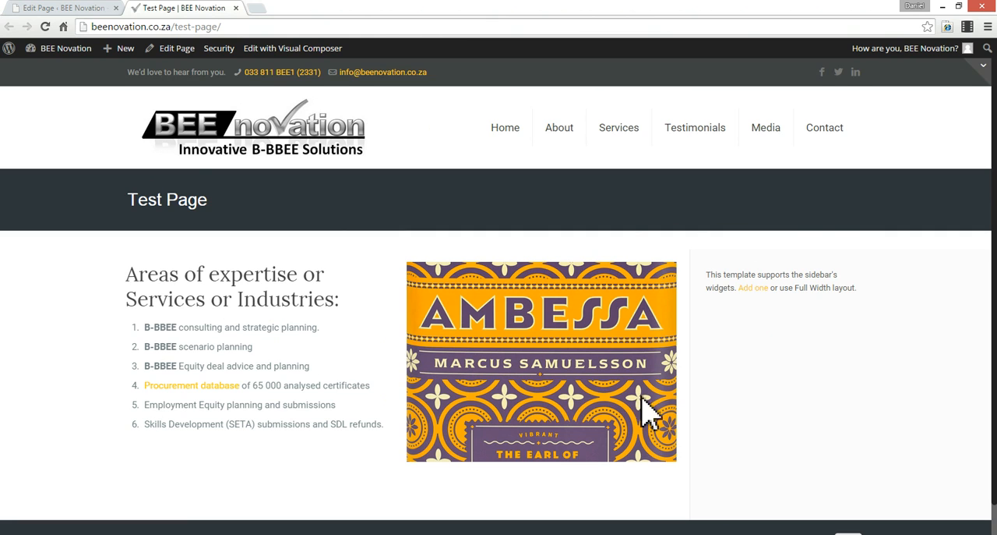
pyautogui.scroll(-1, 303, 357)
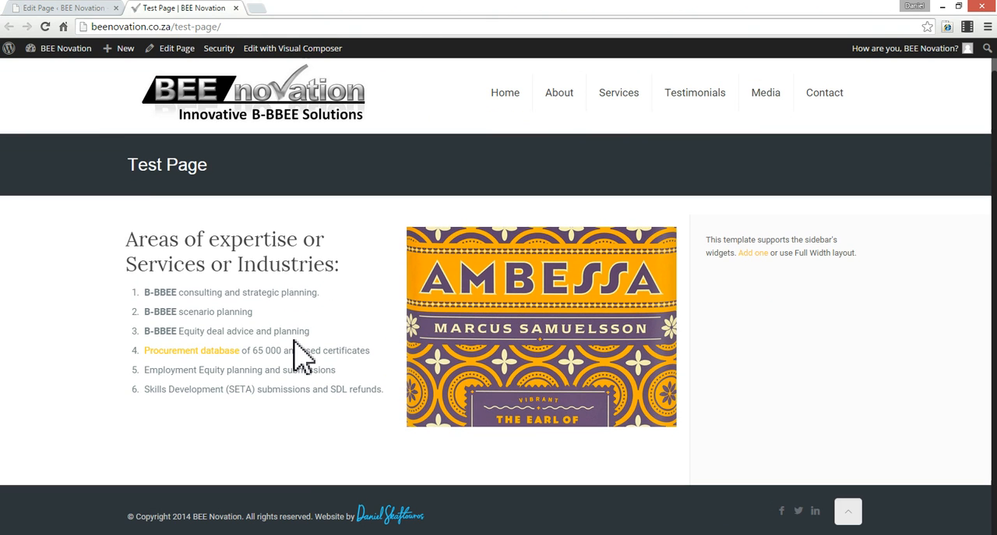
pyautogui.scroll(1, 304, 358)
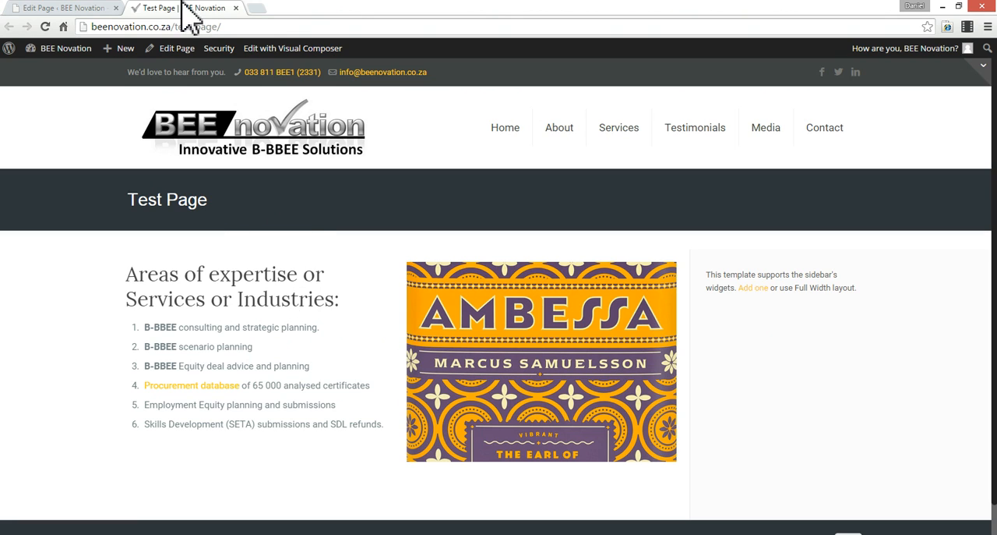
# - Delete the whole Muffin Builder section containing the Column and Image items and update the page
pyautogui.click(74, 10)
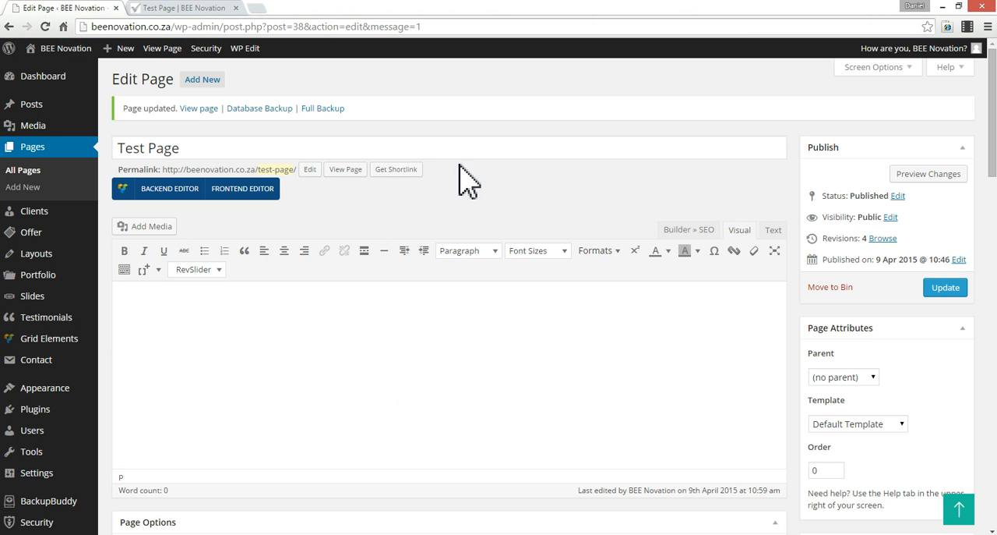
pyautogui.scroll(-4, 558, 261)
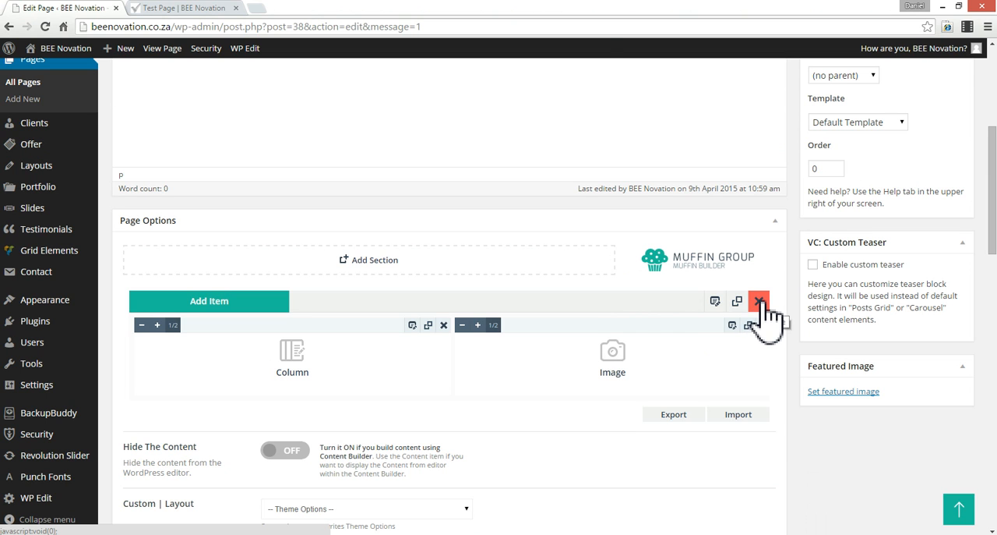
pyautogui.click(759, 300)
pyautogui.click(524, 115)
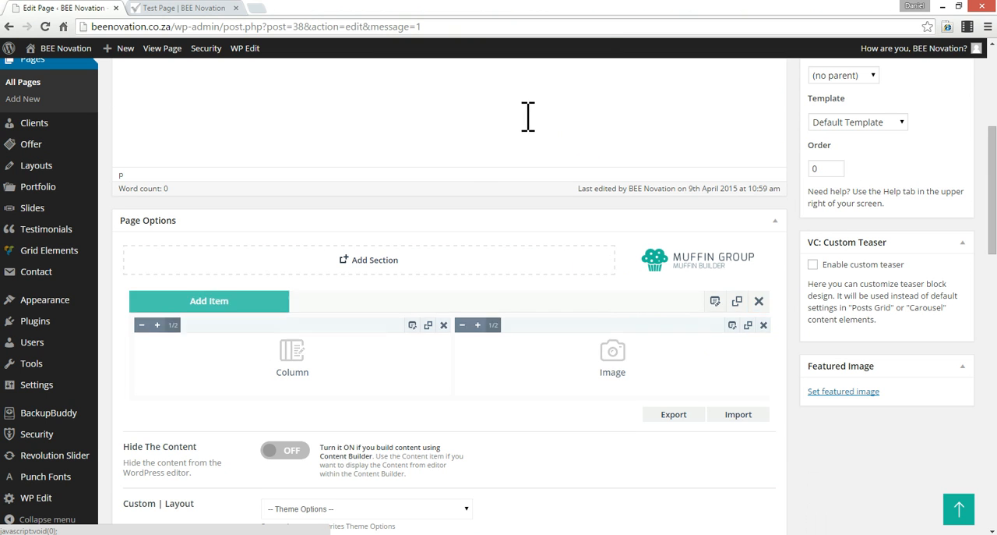
pyautogui.scroll(3, 514, 249)
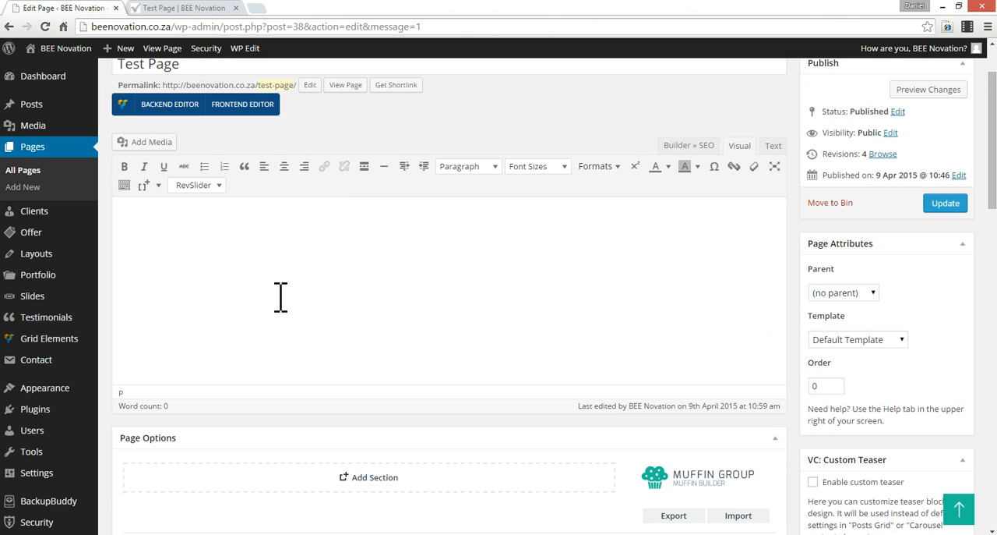
pyautogui.scroll(1, 263, 289)
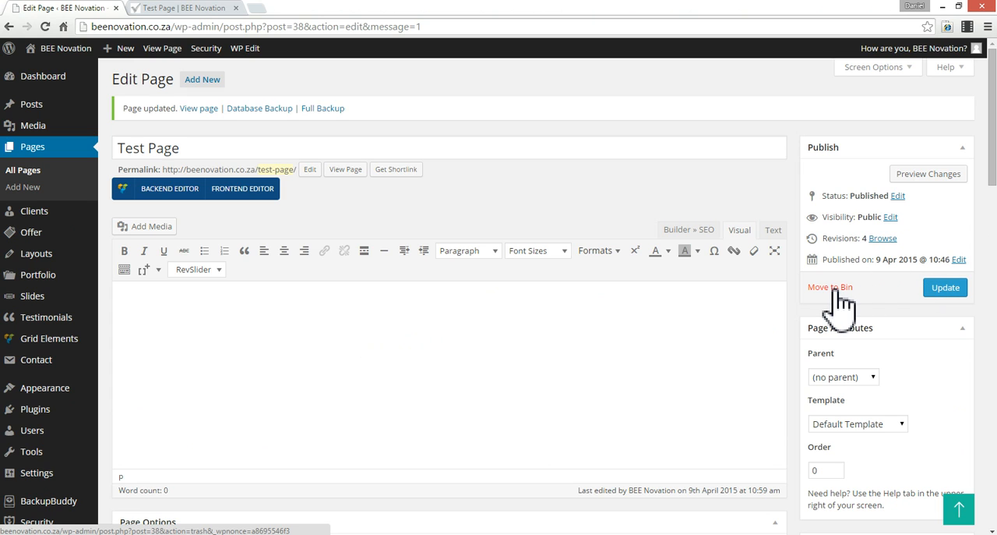
pyautogui.click(952, 289)
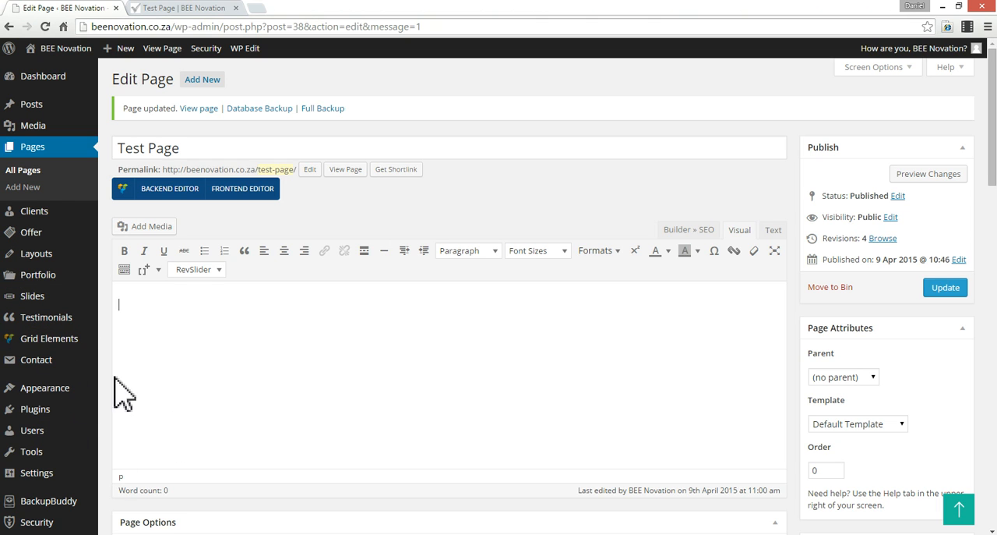
# - Look at the navigation bar on the live page and open the WordPress menu editor
pyautogui.click(196, 10)
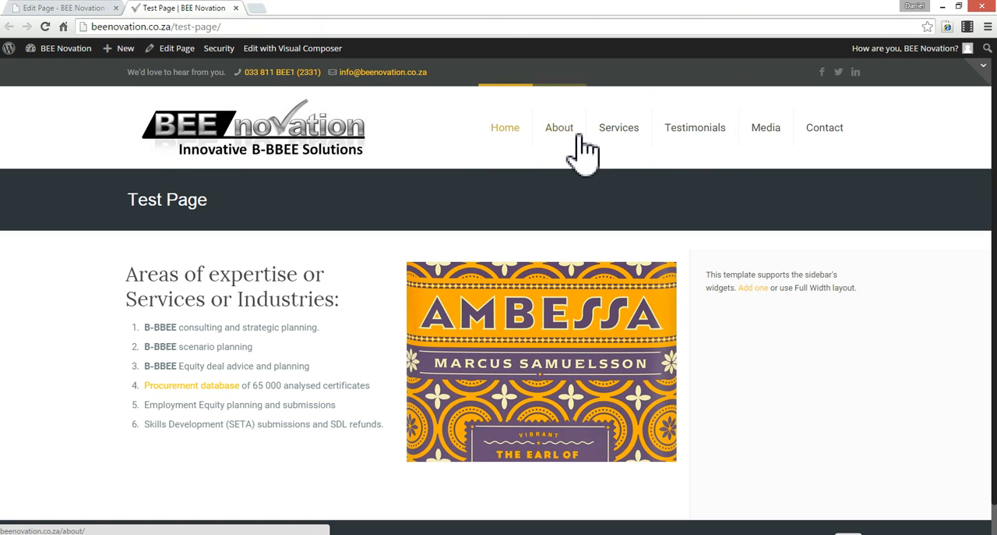
pyautogui.click(78, 9)
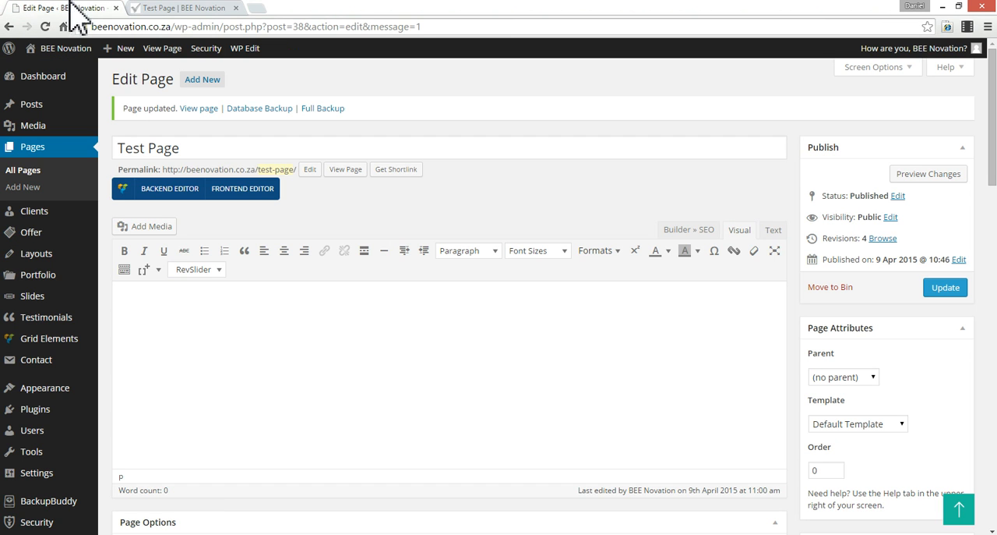
pyautogui.moveTo(48, 134)
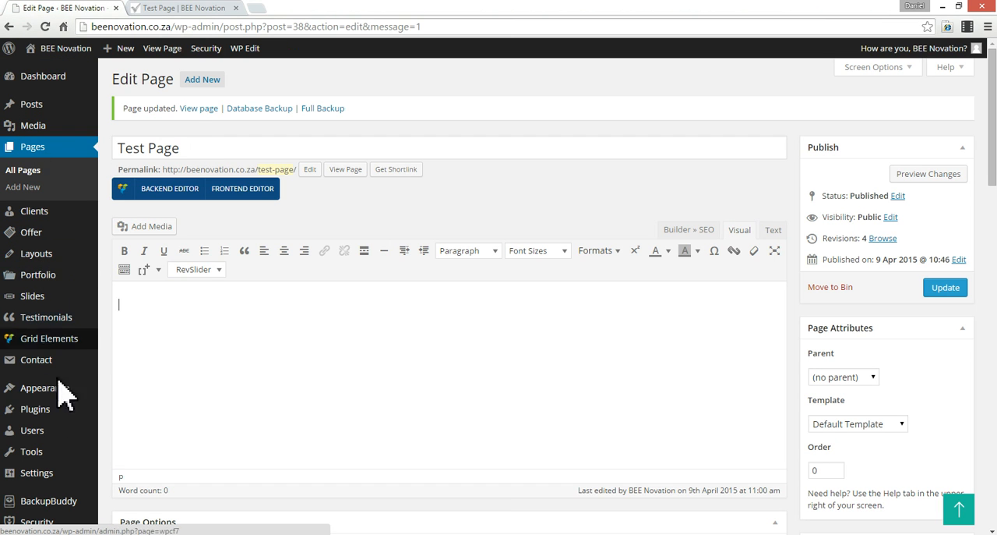
pyautogui.moveTo(62, 397)
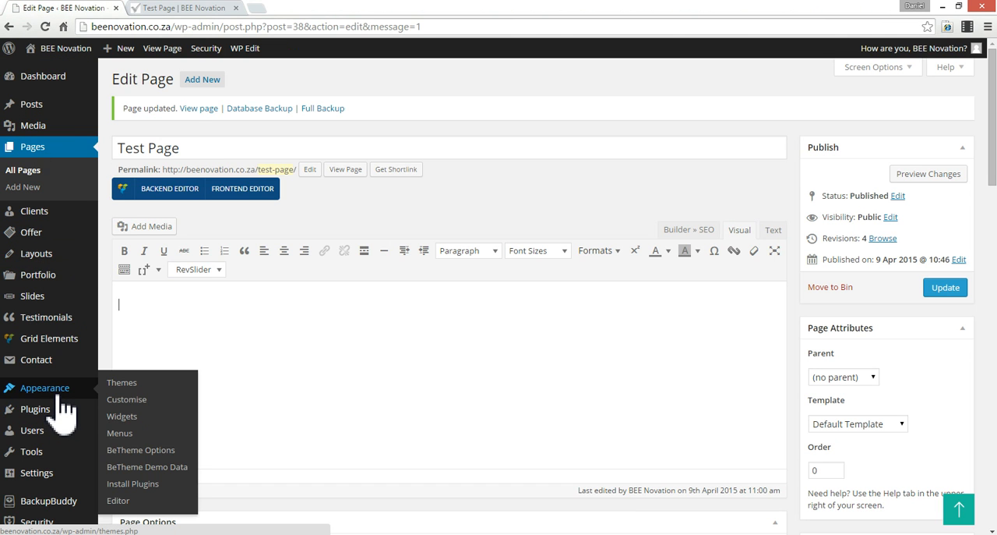
pyautogui.click(128, 436)
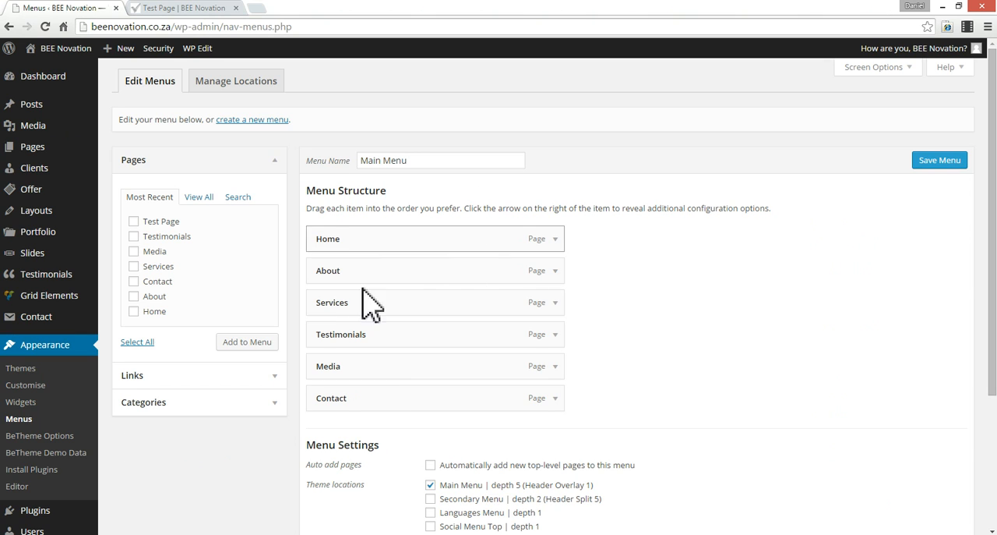
# - Add Test Page to the Main Menu between About and Services and save the menu
pyautogui.click(134, 222)
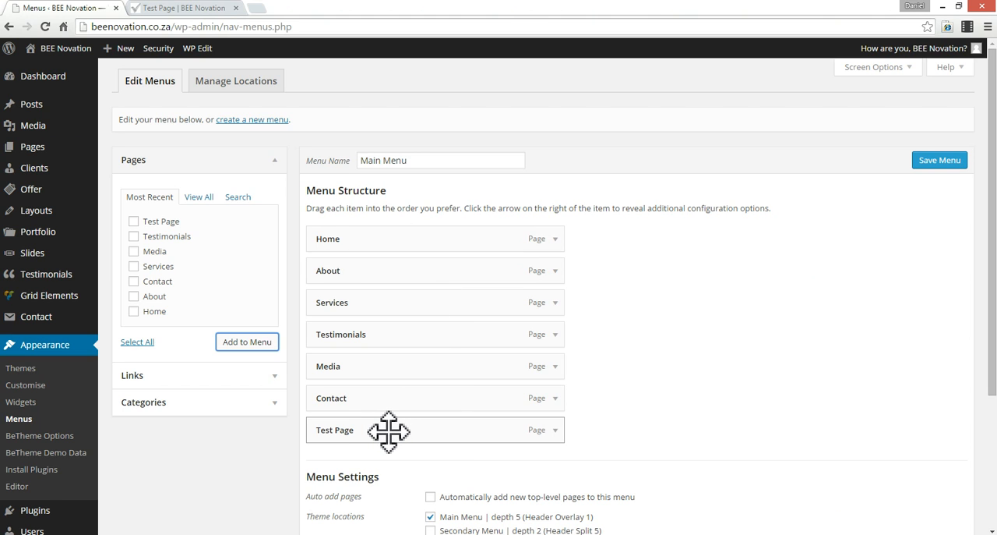
pyautogui.moveTo(389, 431); pyautogui.dragTo(384, 300)
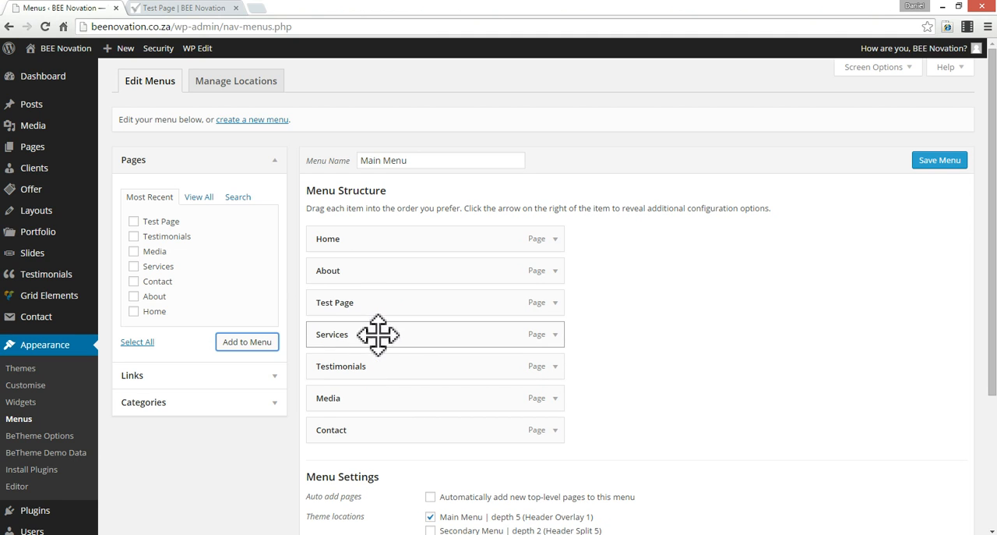
pyautogui.click(946, 163)
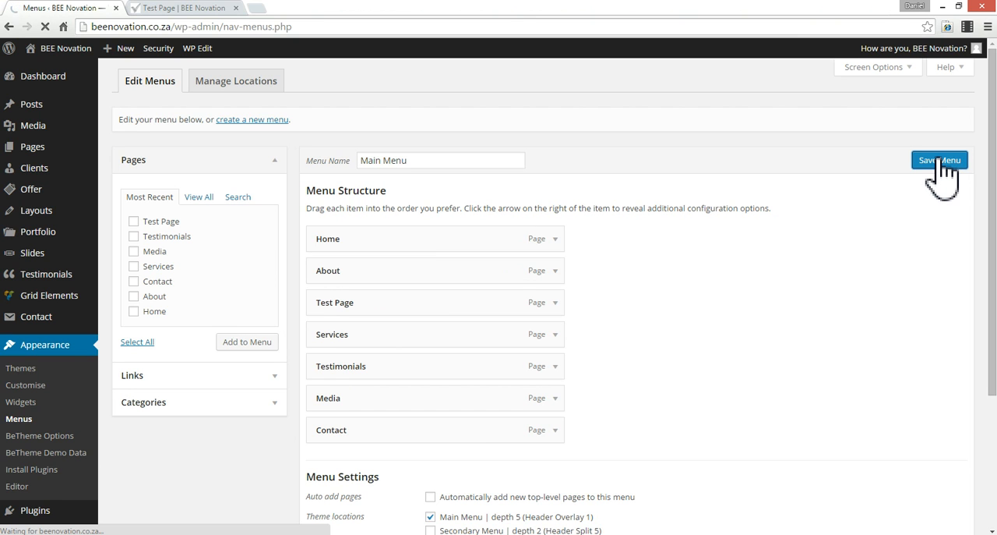
# - Reload the live site to check the navigation bar for the Test Page entry
pyautogui.click(195, 9)
pyautogui.click(209, 131)
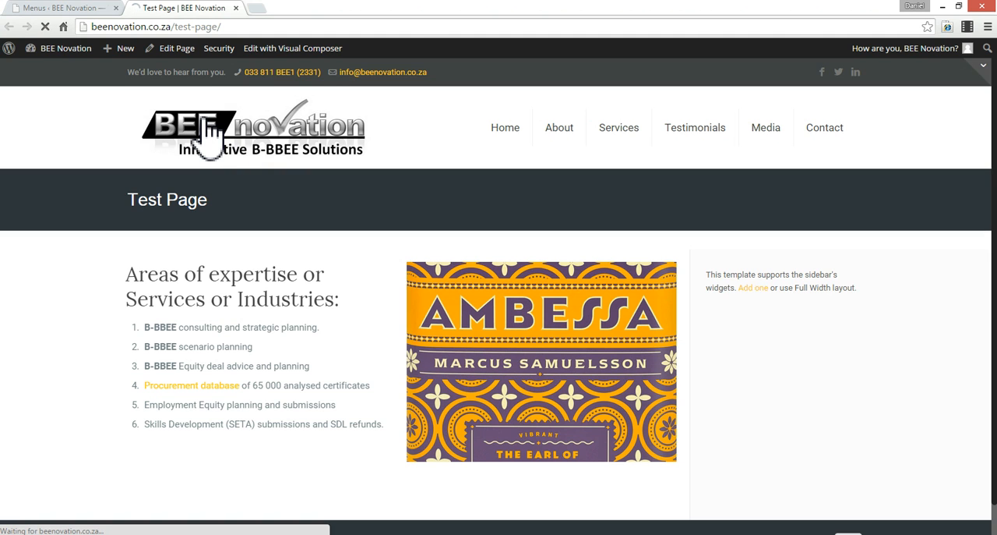
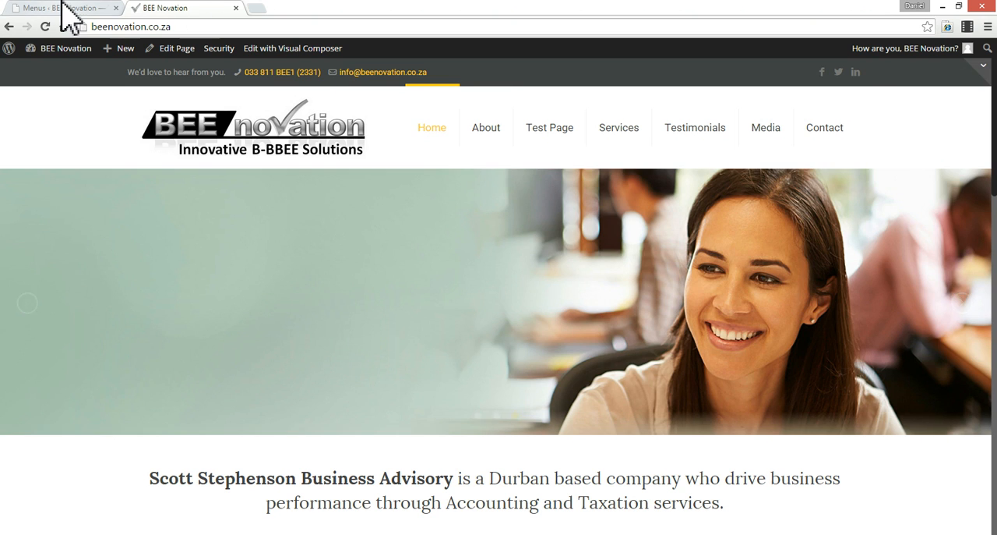
# - Nest Test Page as a sub item under About in the Main Menu and save the menu
pyautogui.click(63, 7)
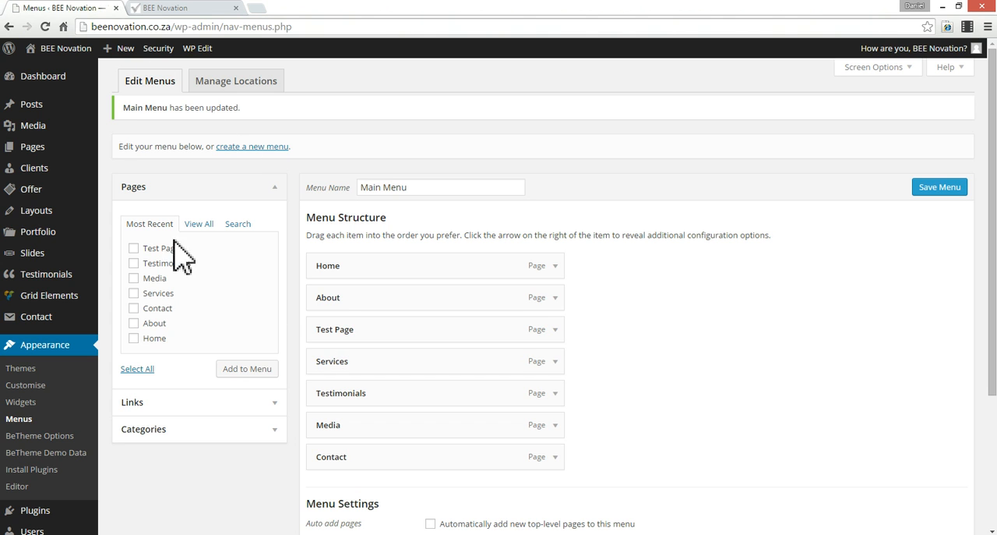
pyautogui.click(49, 351)
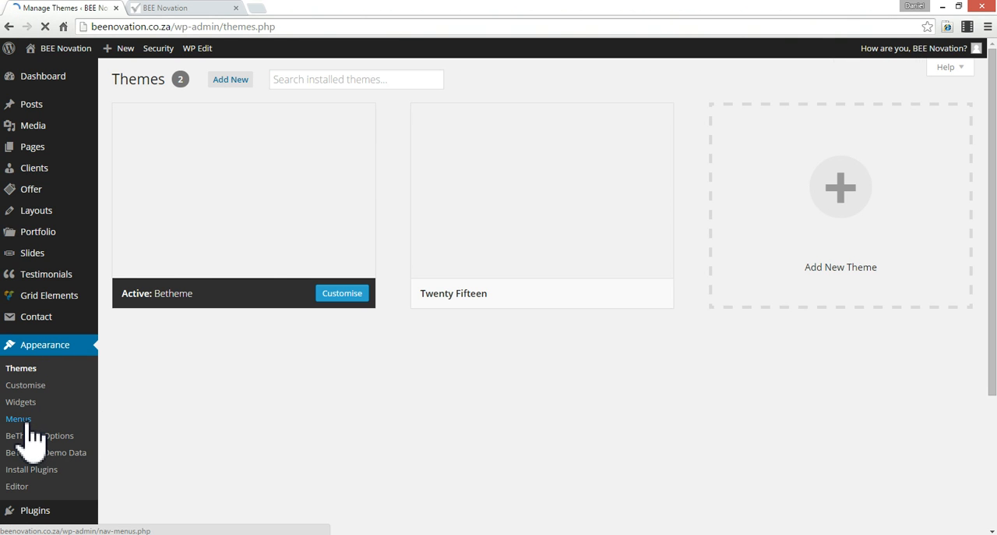
pyautogui.click(34, 426)
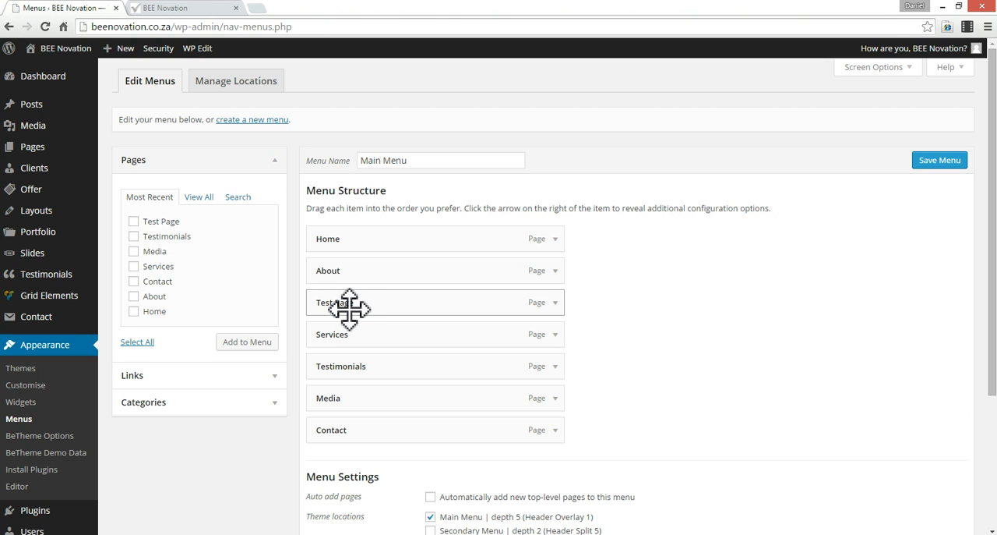
pyautogui.moveTo(349, 308)
pyautogui.mouseDown()
pyautogui.moveTo(429, 304)
pyautogui.moveTo(330, 307)
pyautogui.mouseUp()
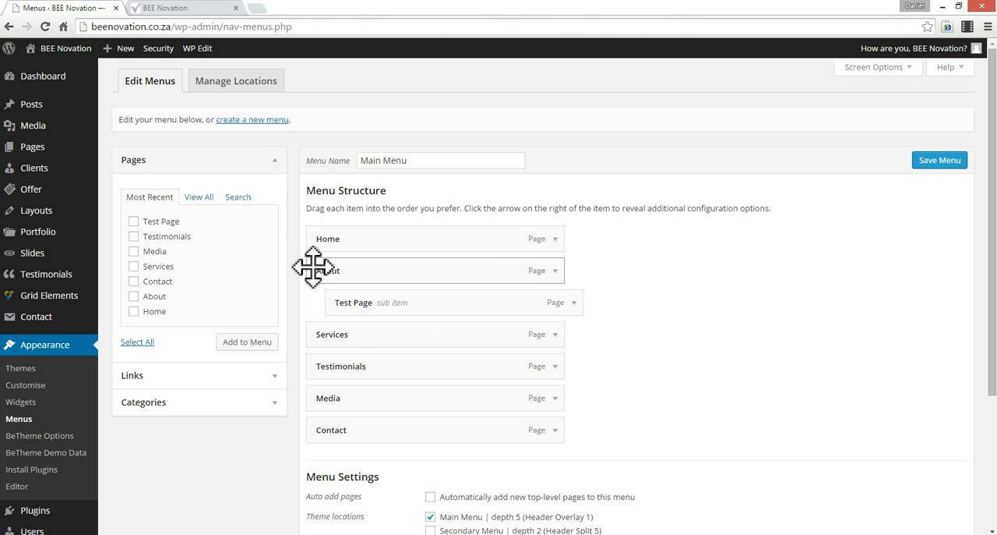
pyautogui.moveTo(357, 304)
pyautogui.mouseDown()
pyautogui.moveTo(364, 373)
pyautogui.moveTo(365, 297)
pyautogui.mouseUp()
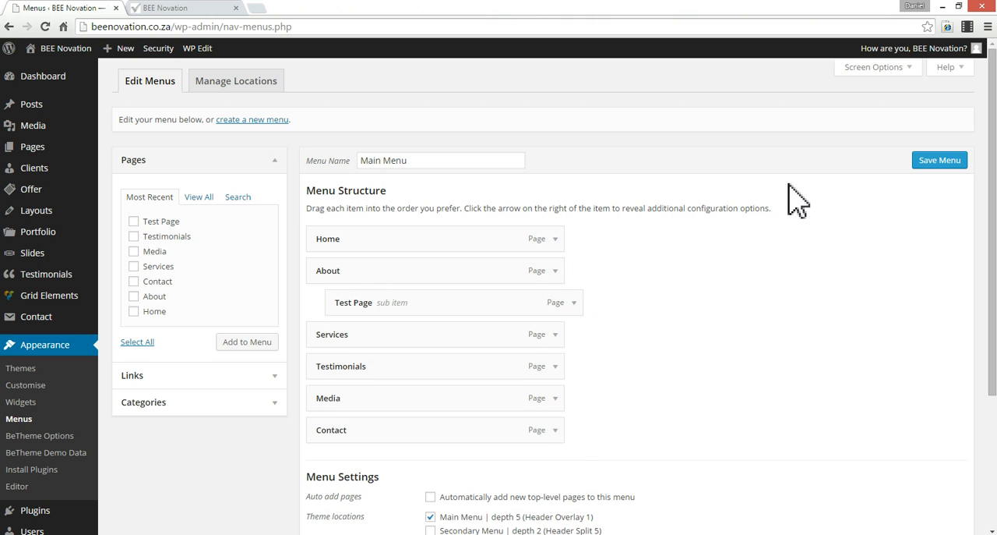
pyautogui.click(936, 181)
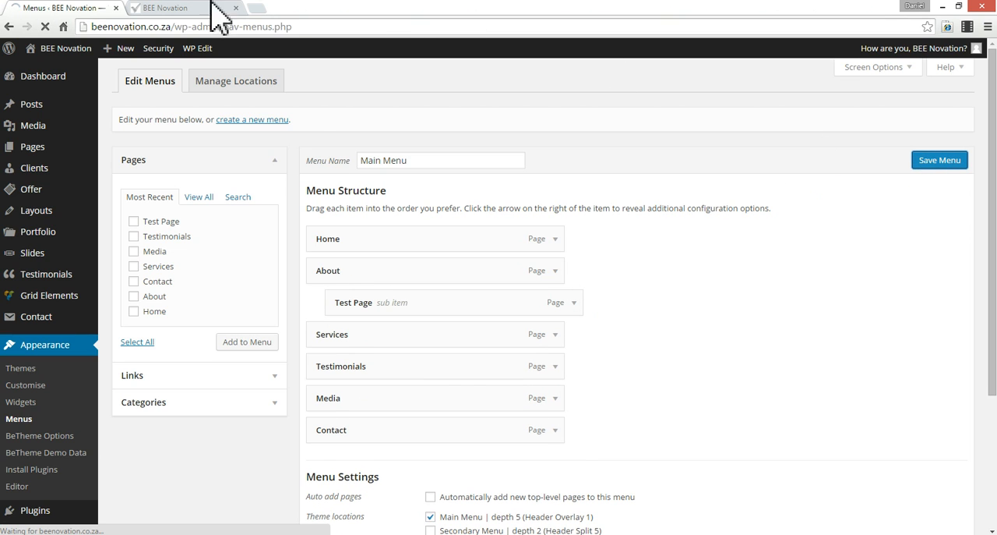
# - Reload the live site, check the navigation bar's About dropdown and open Test Page from it
pyautogui.click(167, 6)
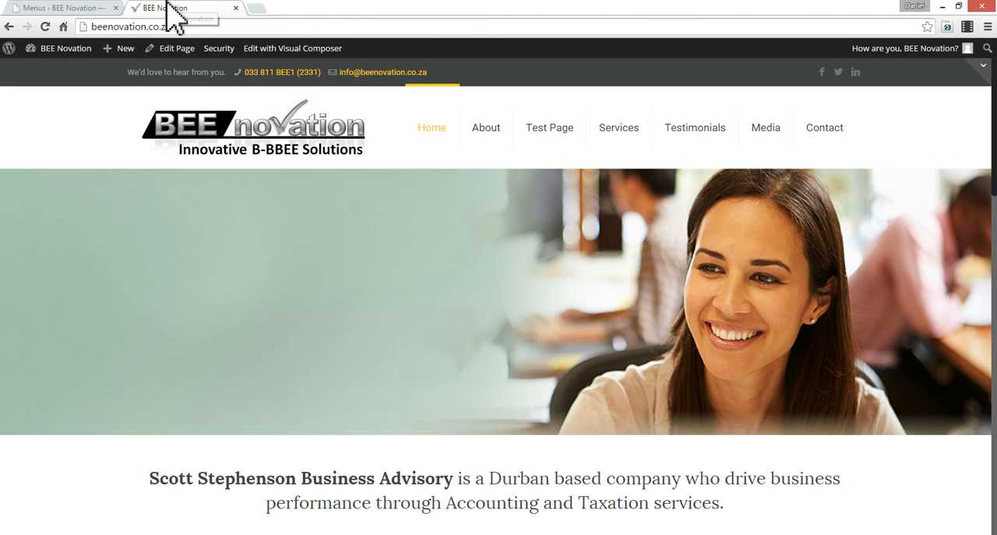
pyautogui.click(49, 24)
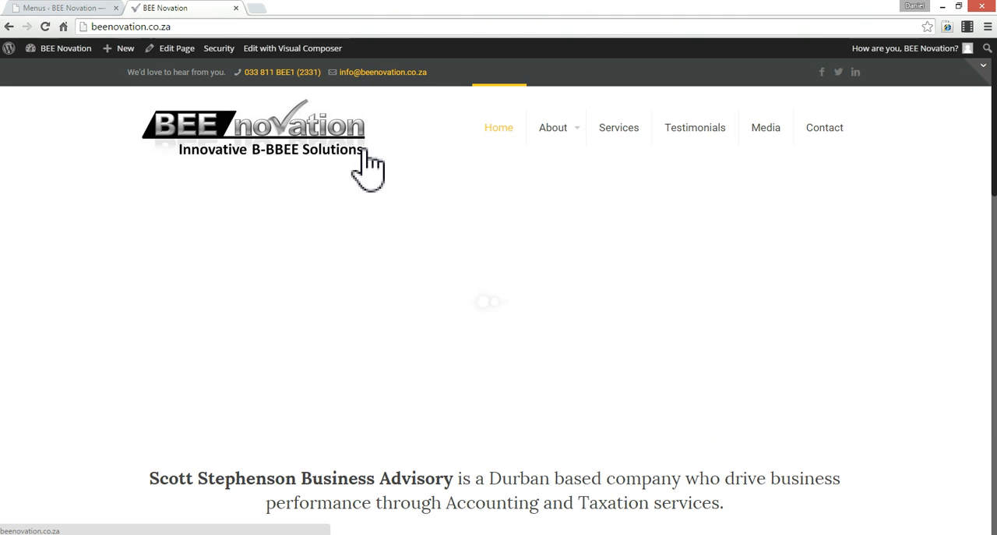
pyautogui.scroll(-6, 585, 374)
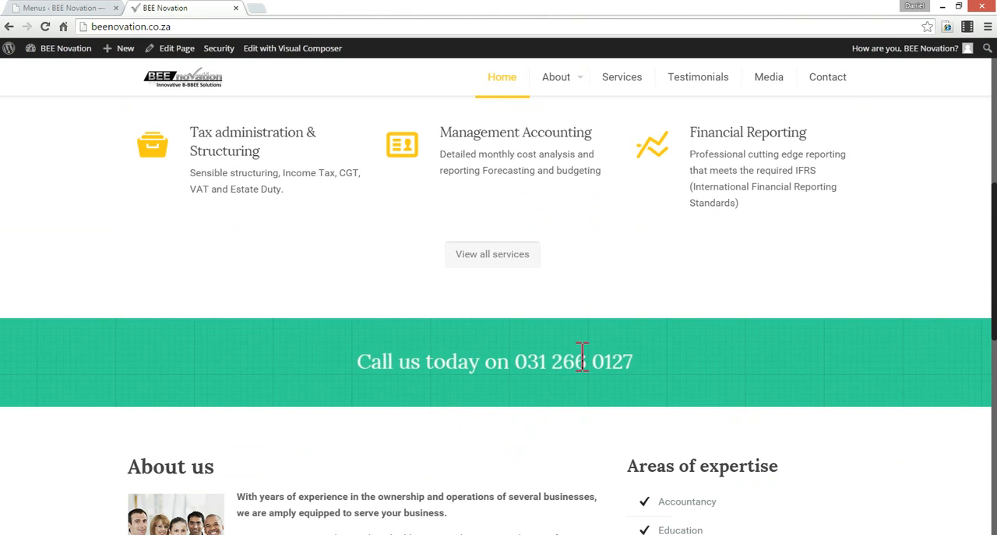
pyautogui.scroll(6, 584, 362)
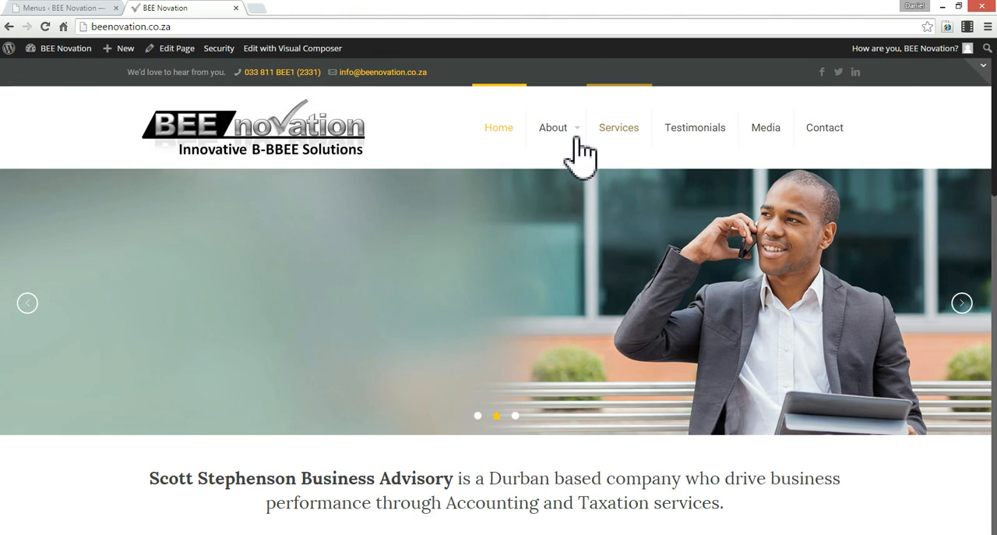
pyautogui.moveTo(575, 129)
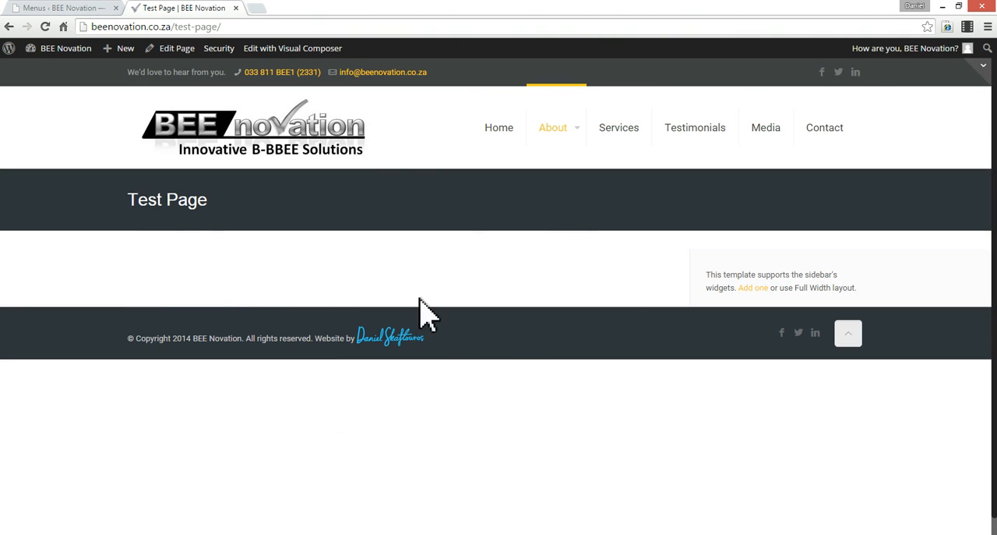
# - Compare the Main Menu structure with the live navigation and look through the live Services page
pyautogui.click(70, 8)
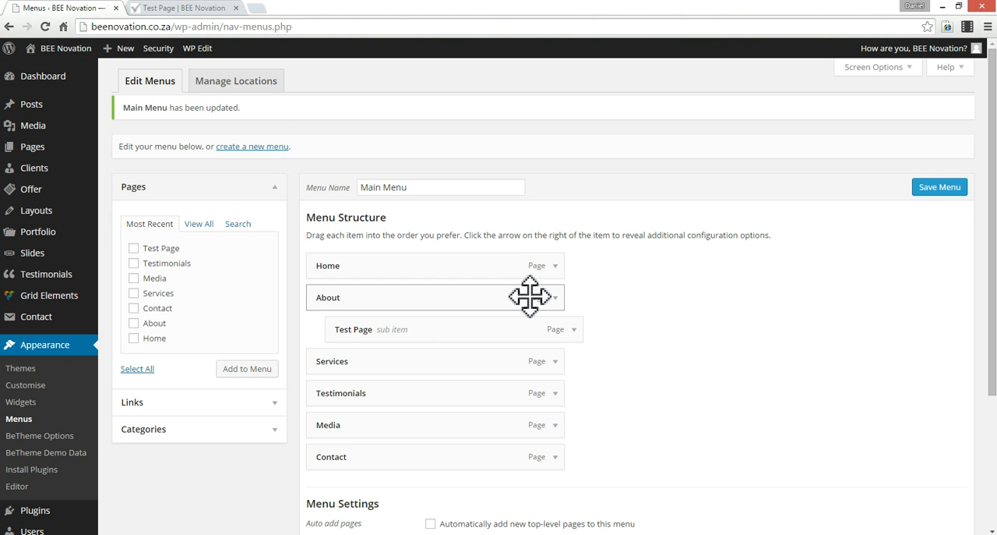
pyautogui.click(156, 8)
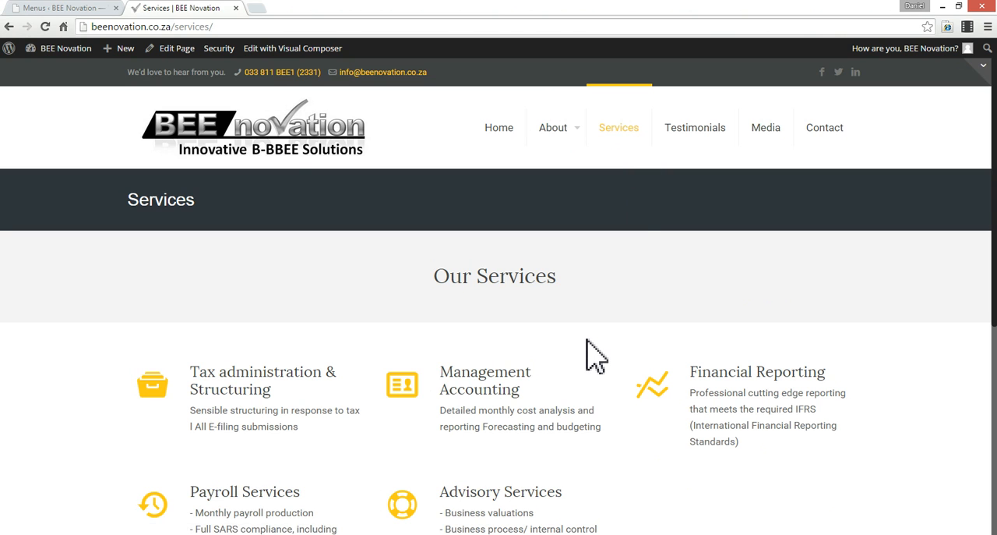
pyautogui.scroll(-1, 588, 343)
pyautogui.scroll(-4, 594, 352)
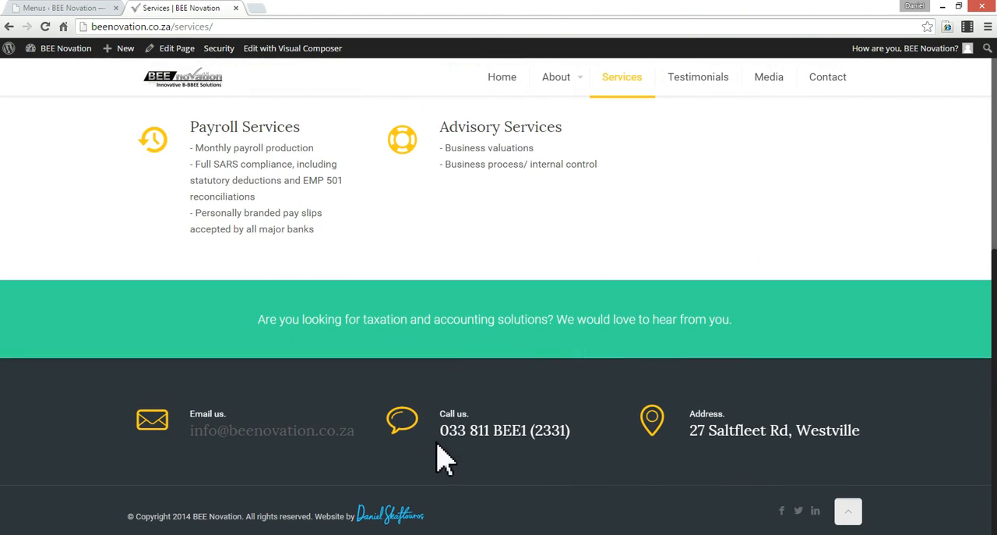
# - Return to the WordPress admin and open the About page for editing from the list of pages
pyautogui.click(87, 9)
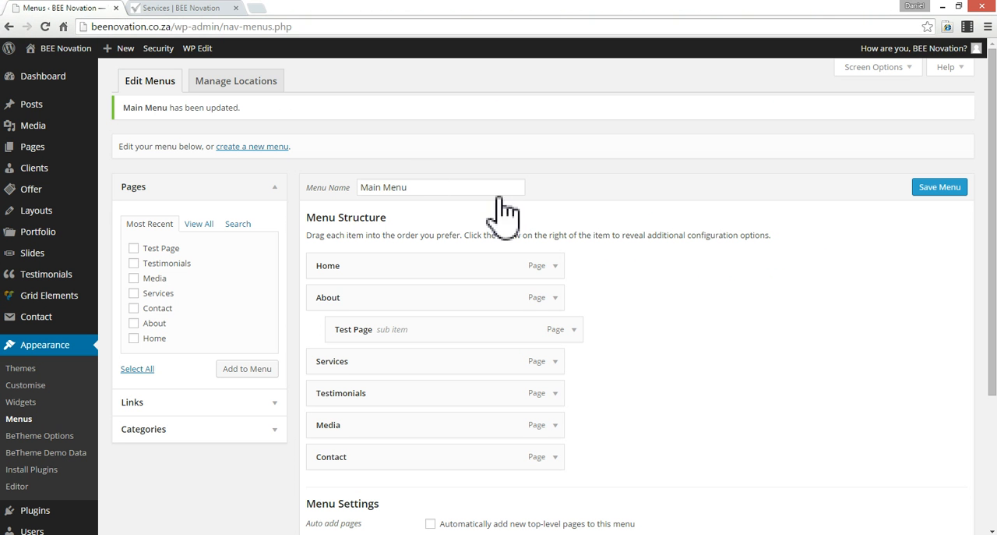
pyautogui.moveTo(82, 300)
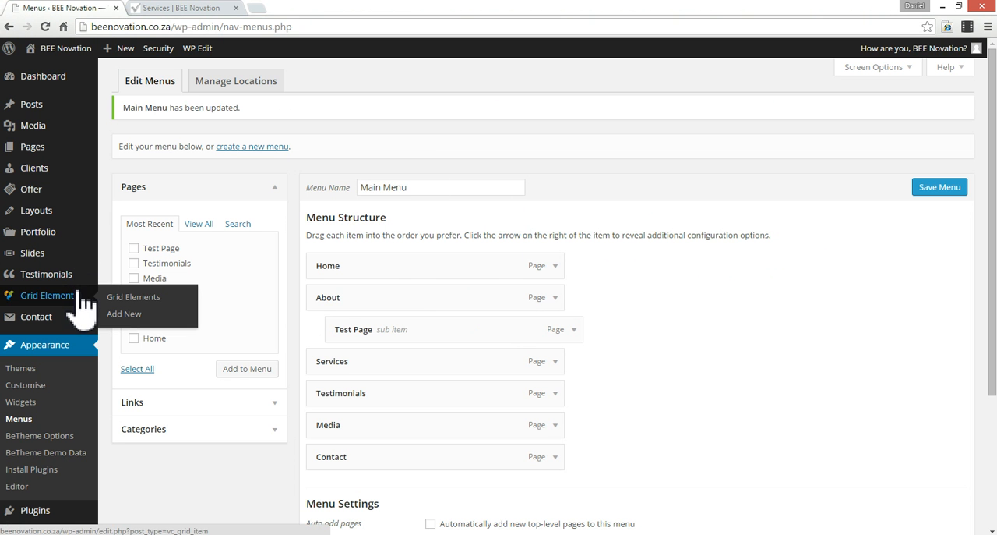
pyautogui.click(188, 10)
pyautogui.click(57, 10)
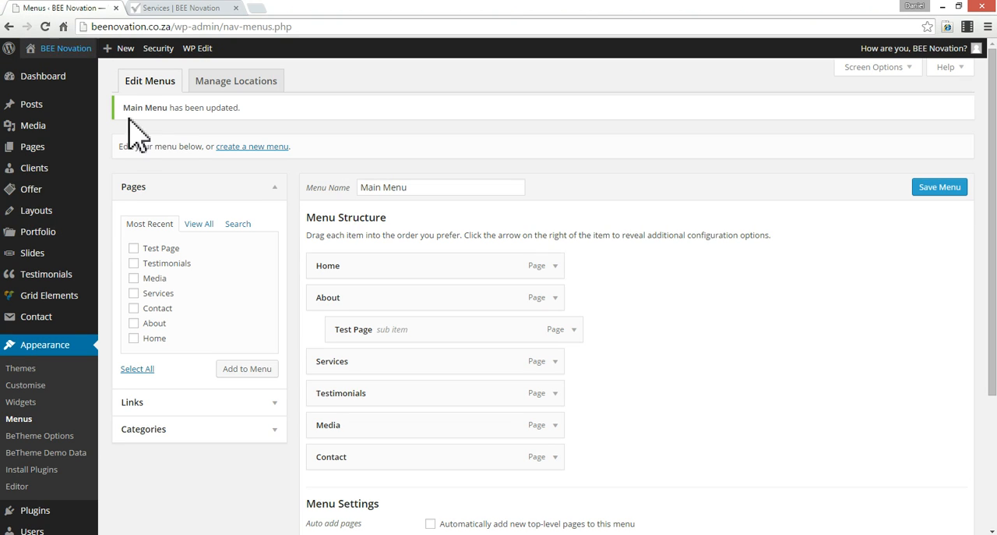
pyautogui.moveTo(33, 147)
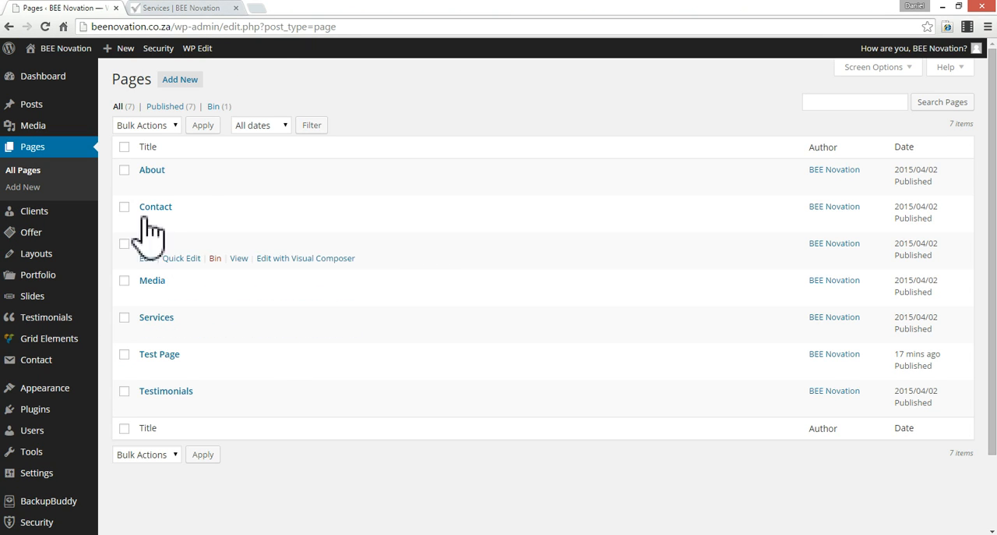
pyautogui.moveTo(147, 195)
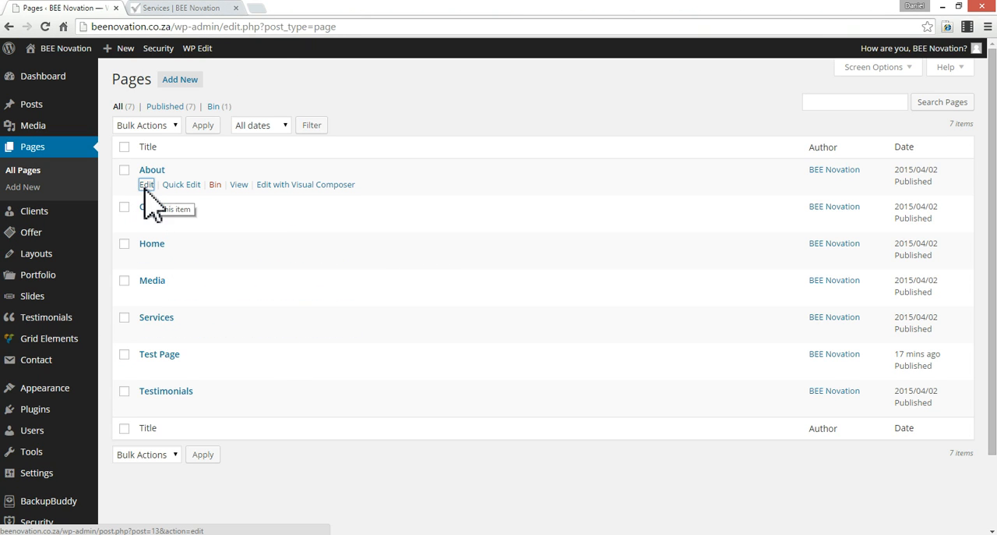
pyautogui.click(146, 185)
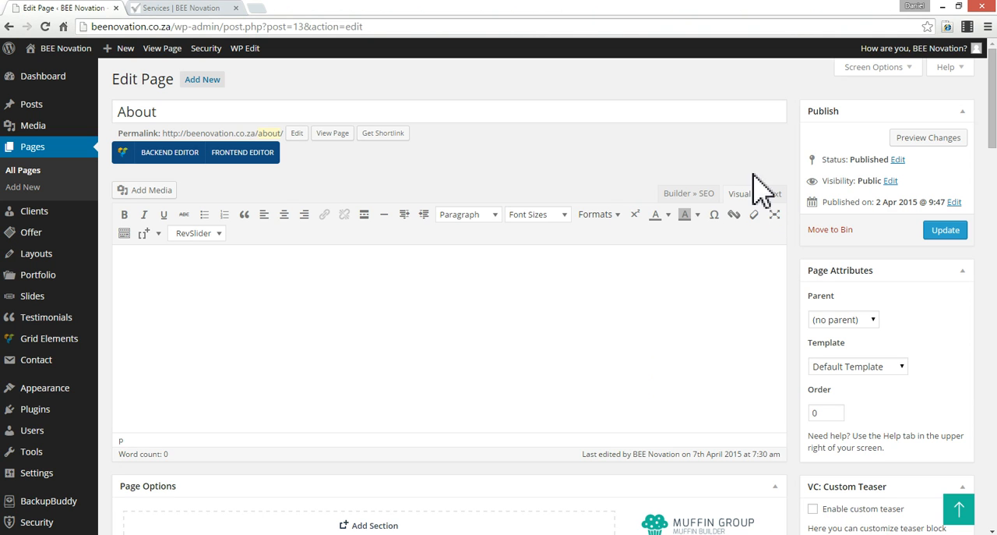
# - Export the About page's Muffin Builder content and copy the export data
pyautogui.scroll(-5, 803, 178)
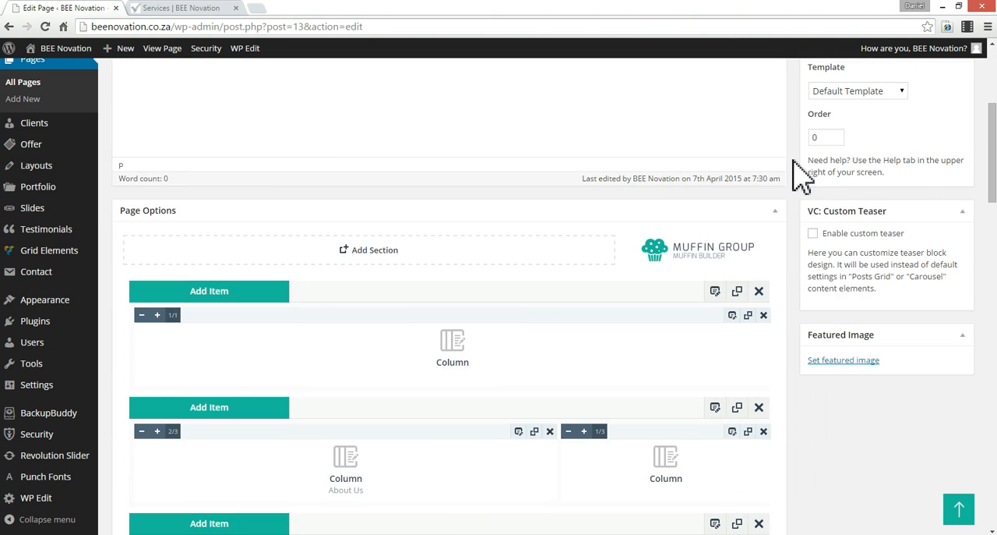
pyautogui.scroll(-2, 802, 176)
pyautogui.scroll(4, 797, 174)
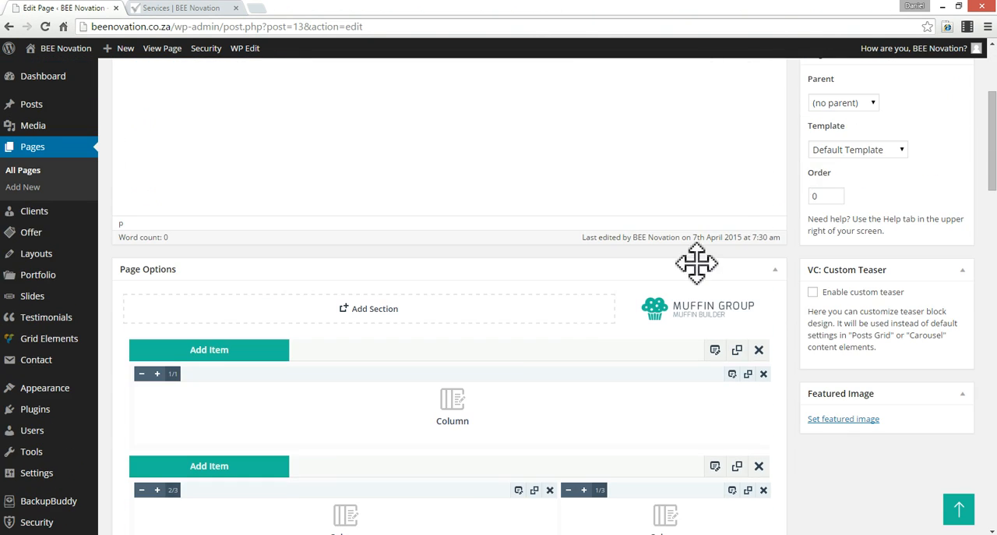
pyautogui.scroll(-8, 773, 336)
pyautogui.scroll(-1, 776, 339)
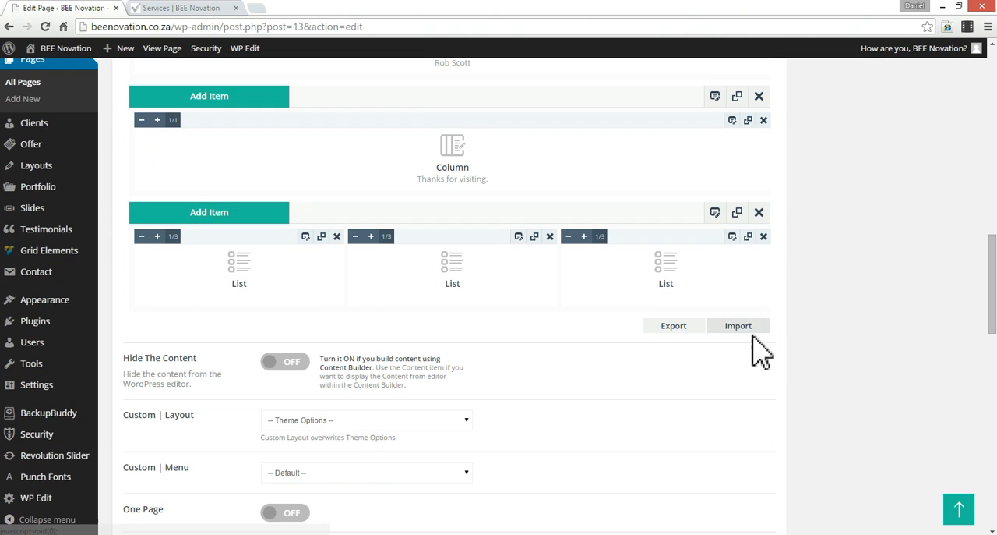
pyautogui.click(670, 326)
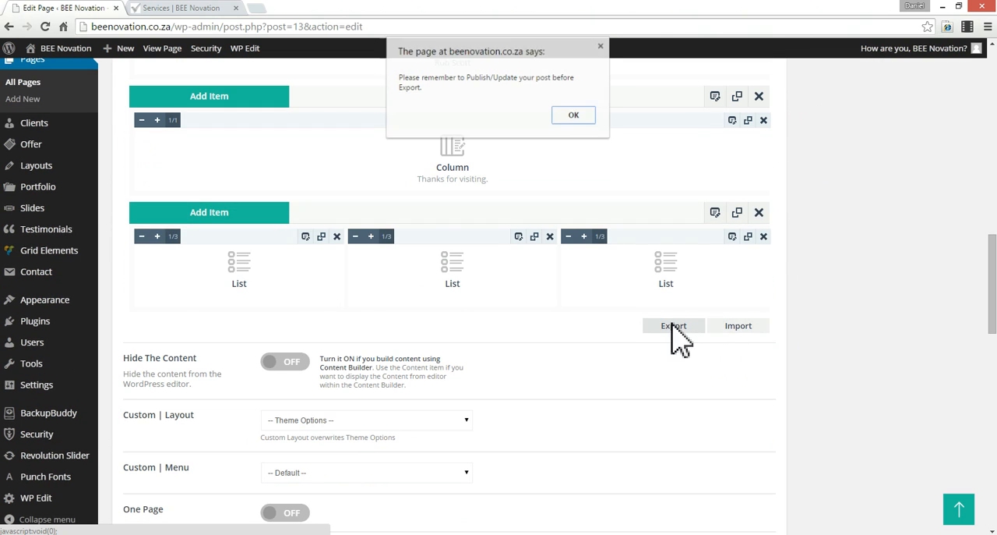
pyautogui.click(579, 119)
pyautogui.click(422, 363)
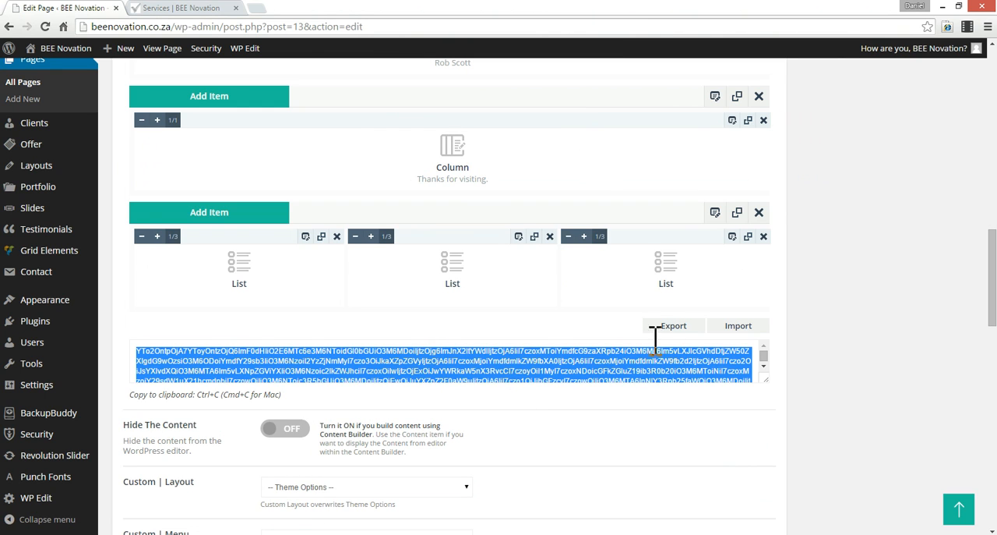
# - Go back to the list of pages and open Test Page for editing
pyautogui.scroll(10, 868, 289)
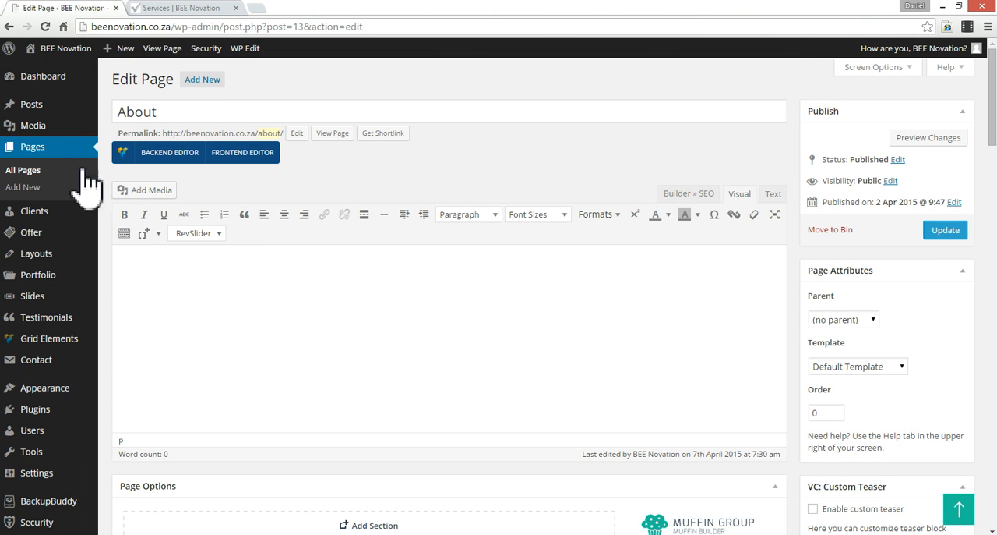
pyautogui.click(26, 156)
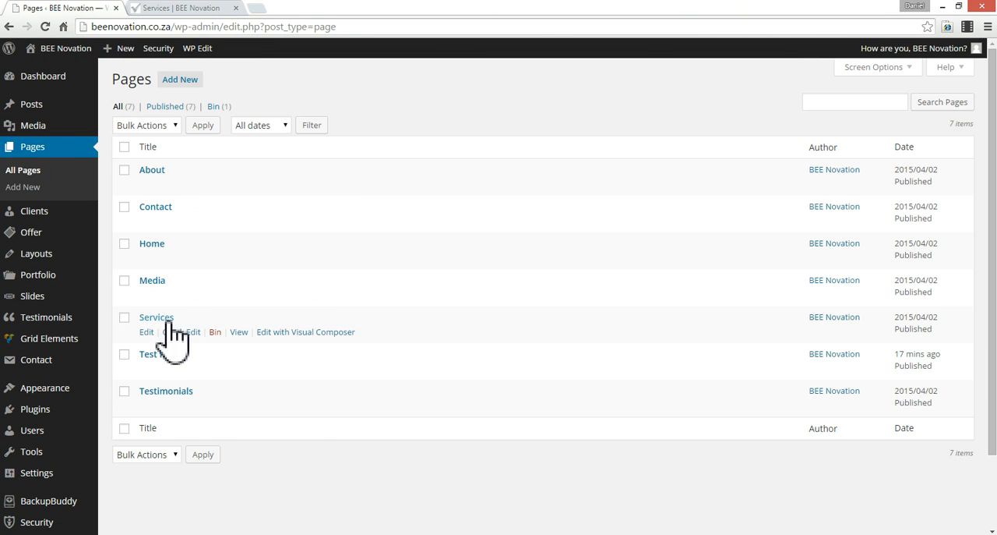
pyautogui.click(146, 369)
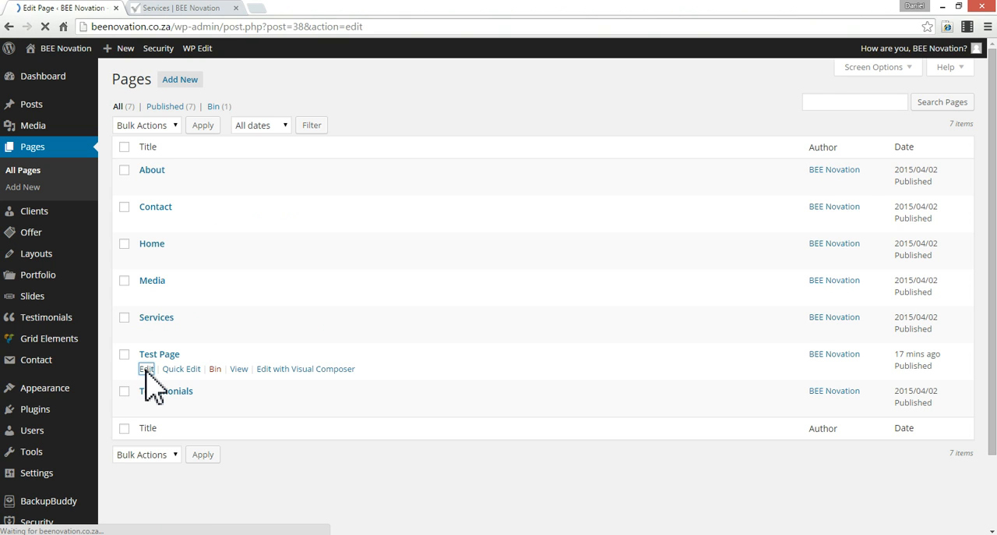
# - Import the copied About page data into Test Page's Muffin Builder and update the page
pyautogui.scroll(-5, 713, 385)
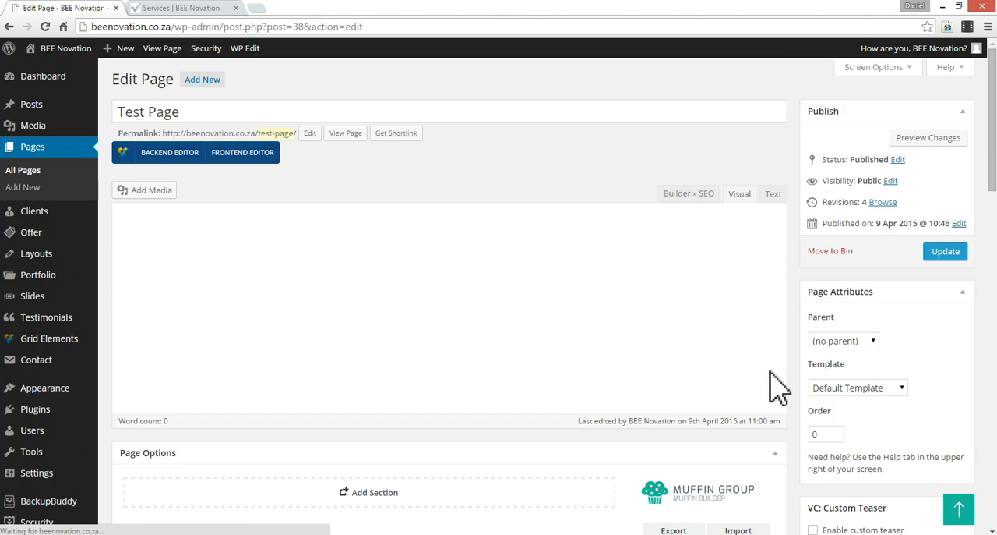
pyautogui.scroll(-3, 775, 378)
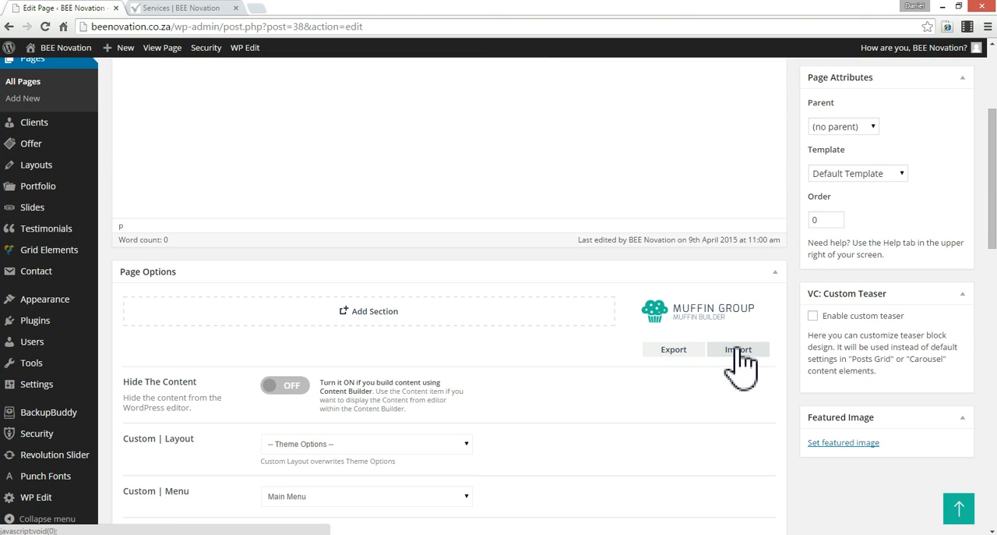
pyautogui.click(738, 350)
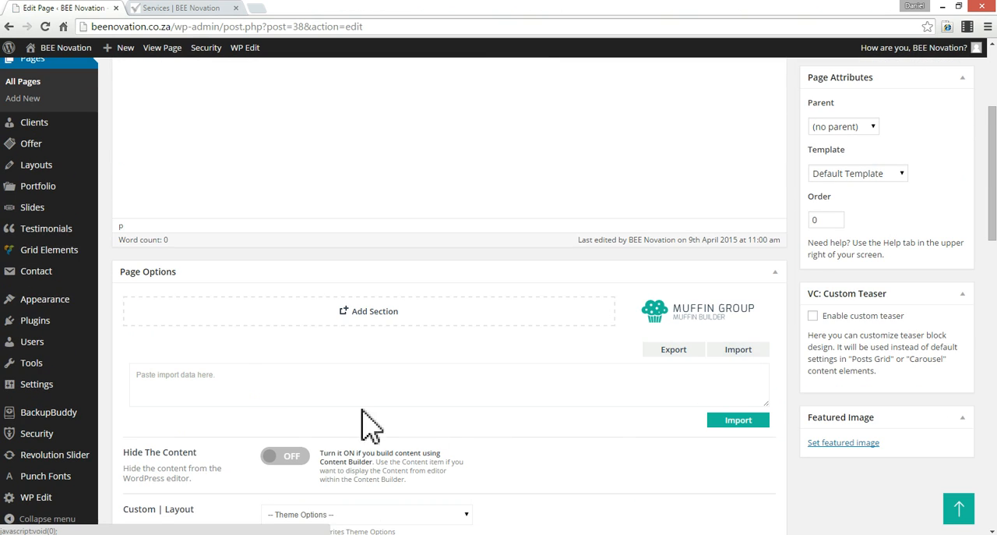
pyautogui.click(260, 378)
pyautogui.hotkey('ctrl', 'v')
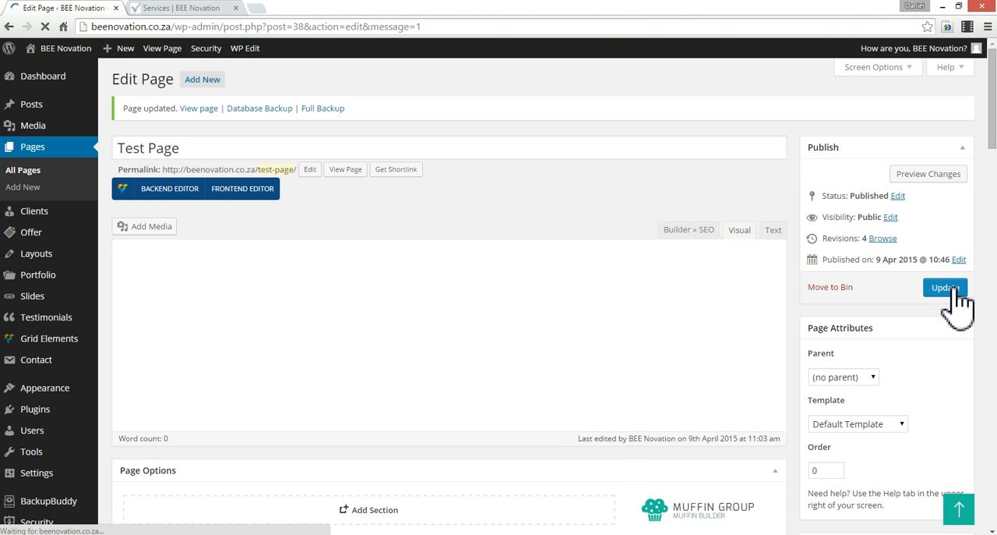
pyautogui.click(952, 290)
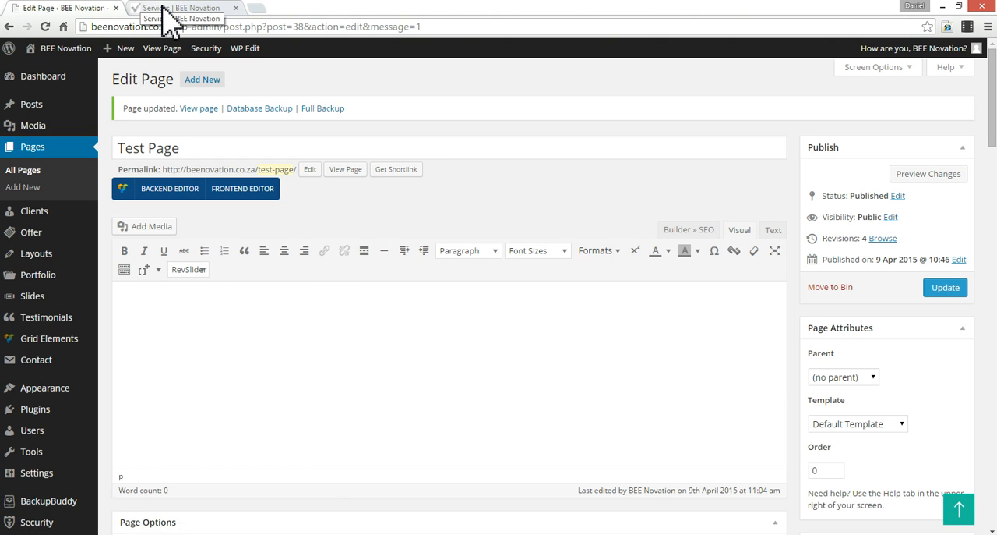
# - Open Test Page from the About dropdown on the live site and look through its imported content
pyautogui.click(163, 7)
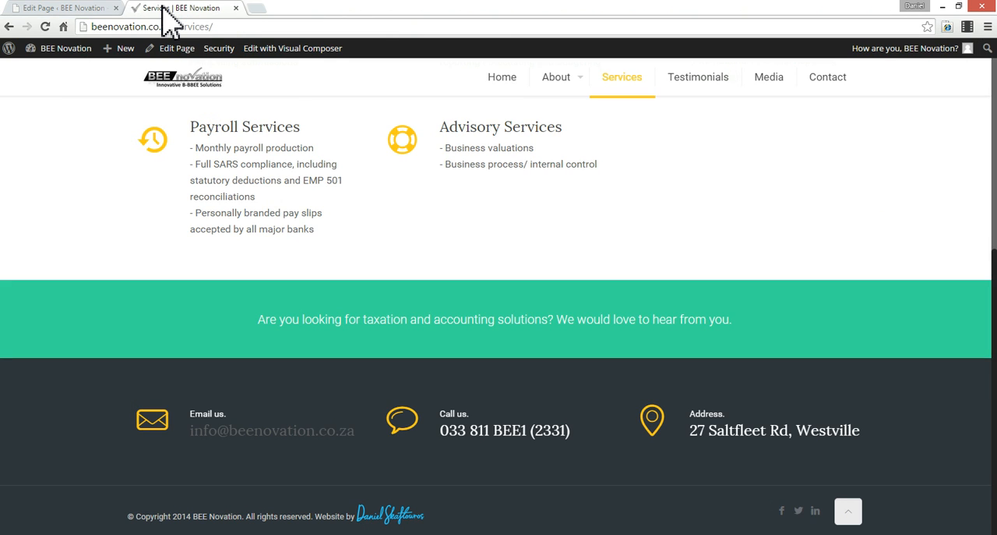
pyautogui.moveTo(578, 86)
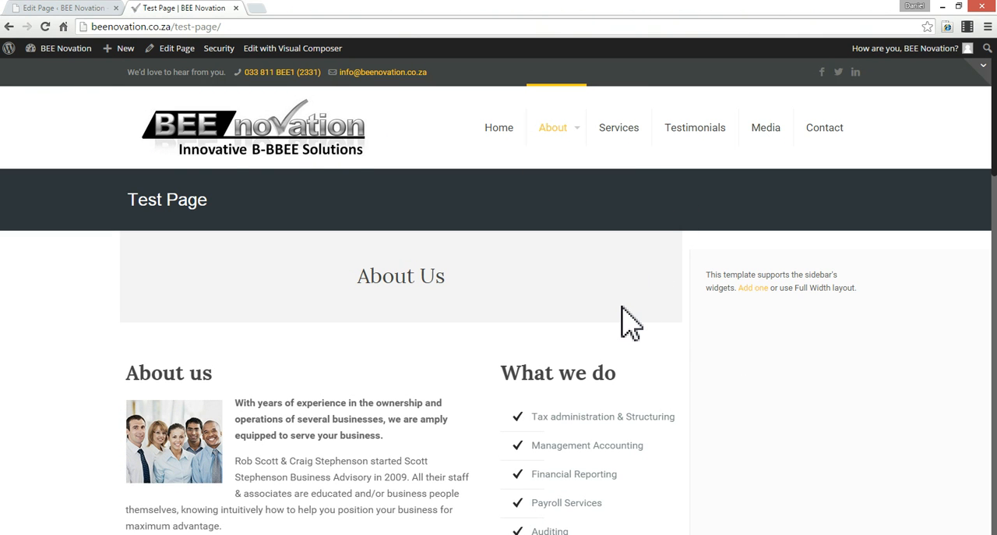
pyautogui.scroll(-4, 631, 320)
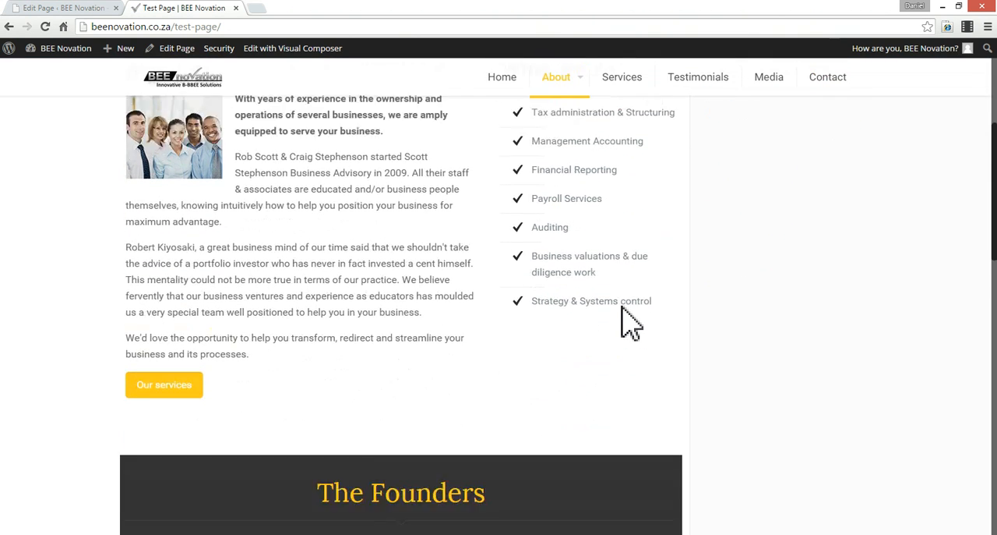
# - Look through the imported content on the live Test Page and examine the empty sidebar area beside it
pyautogui.scroll(-7, 631, 319)
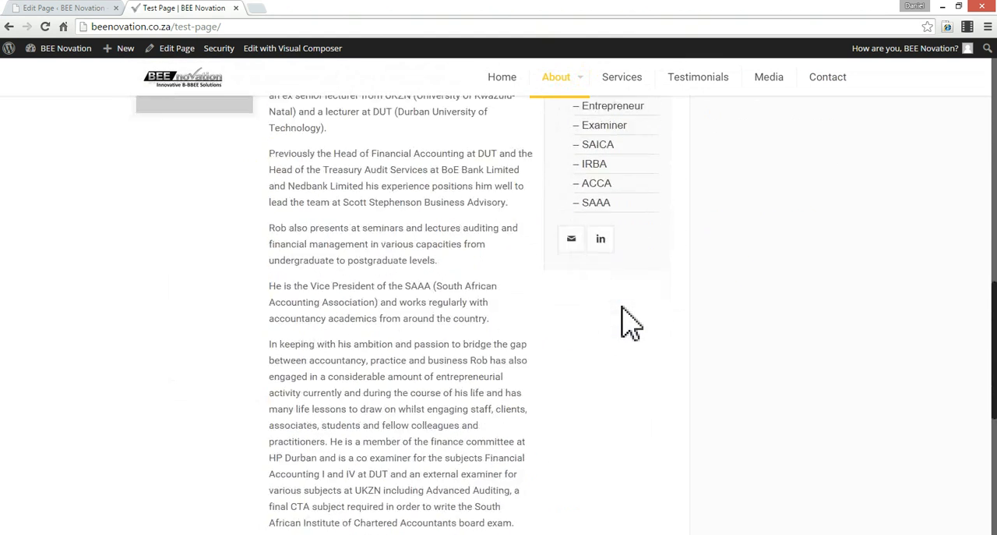
pyautogui.scroll(-5, 631, 321)
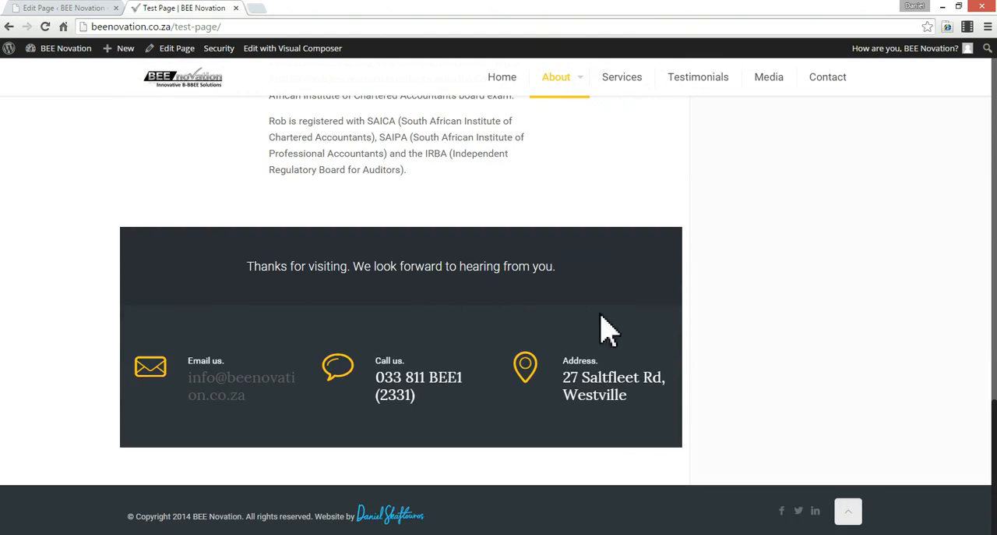
pyautogui.scroll(5, 758, 356)
pyautogui.scroll(12, 765, 368)
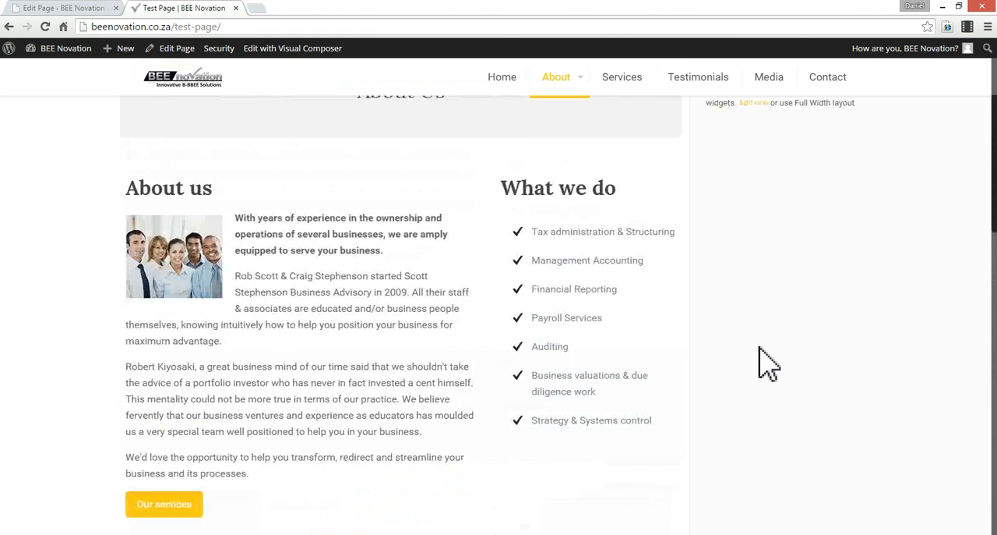
pyautogui.scroll(3, 768, 363)
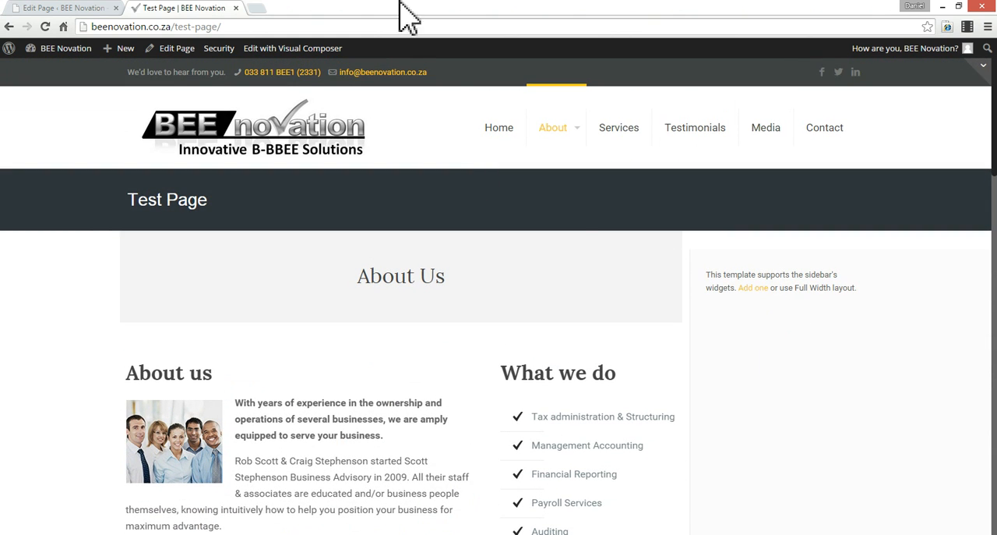
pyautogui.moveTo(820, 274); pyautogui.dragTo(760, 287)
pyautogui.moveTo(769, 413); pyautogui.dragTo(842, 337)
pyautogui.click(819, 423)
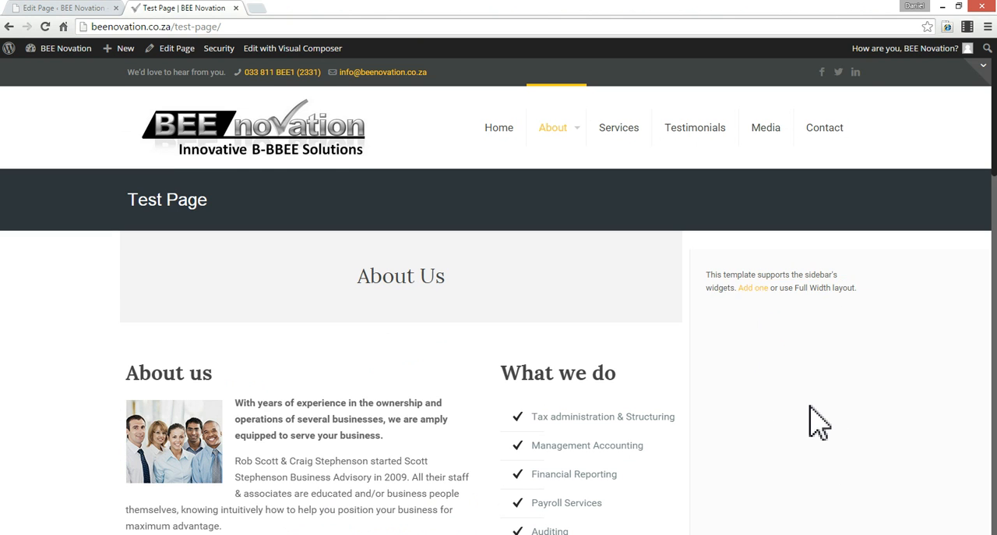
pyautogui.scroll(-2, 779, 413)
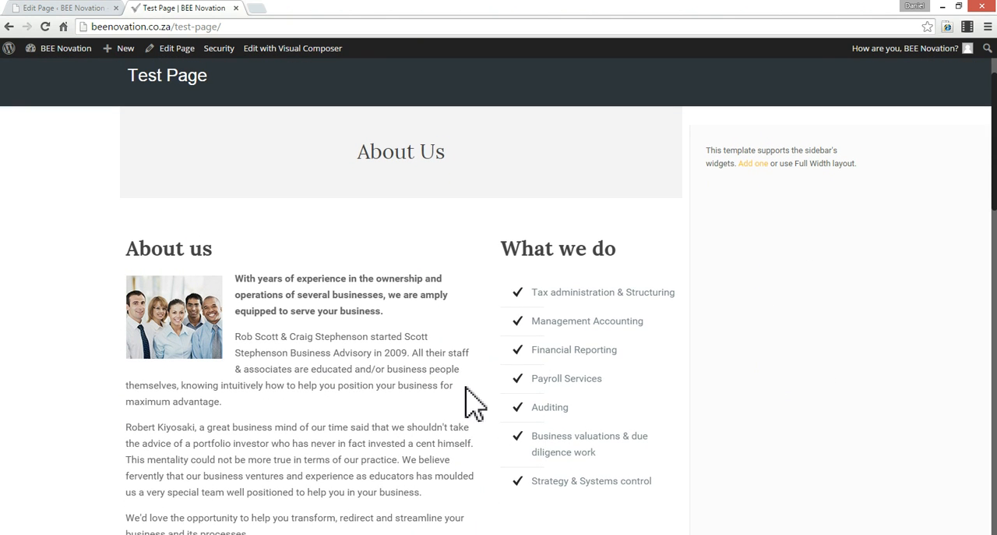
pyautogui.scroll(-5, 472, 404)
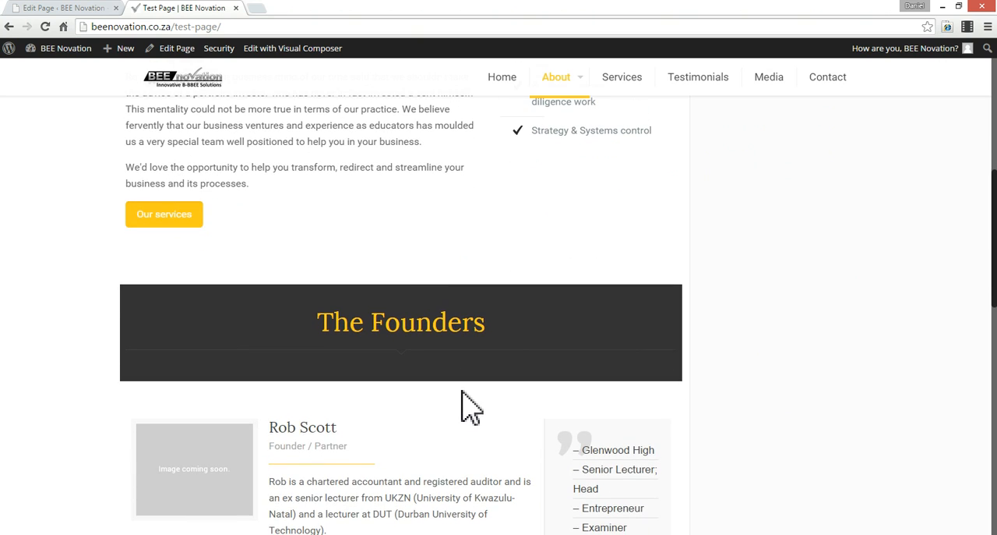
# - Set Test Page's layout to Full width No sidebar in the page options and update the page
pyautogui.click(72, 7)
pyautogui.scroll(-5, 845, 312)
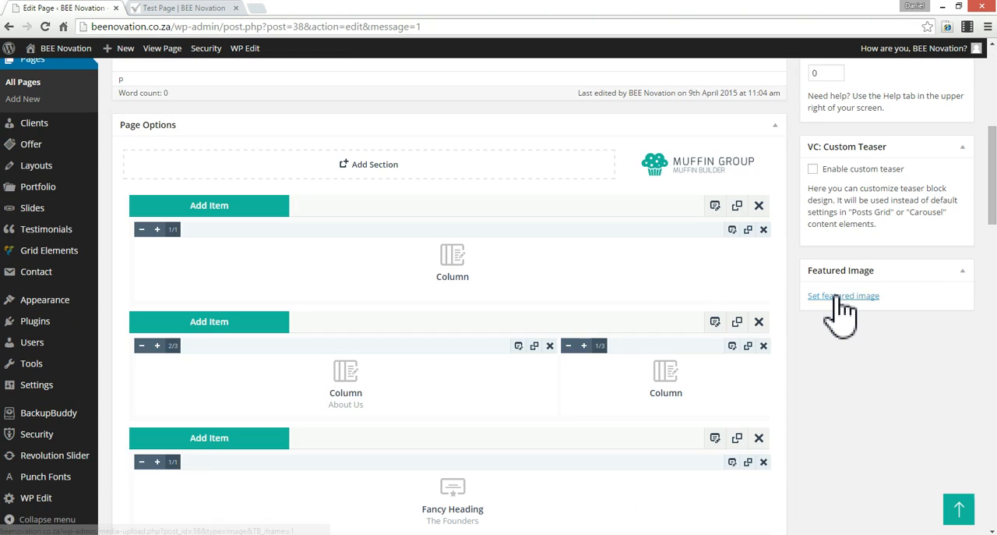
pyautogui.scroll(-10, 838, 301)
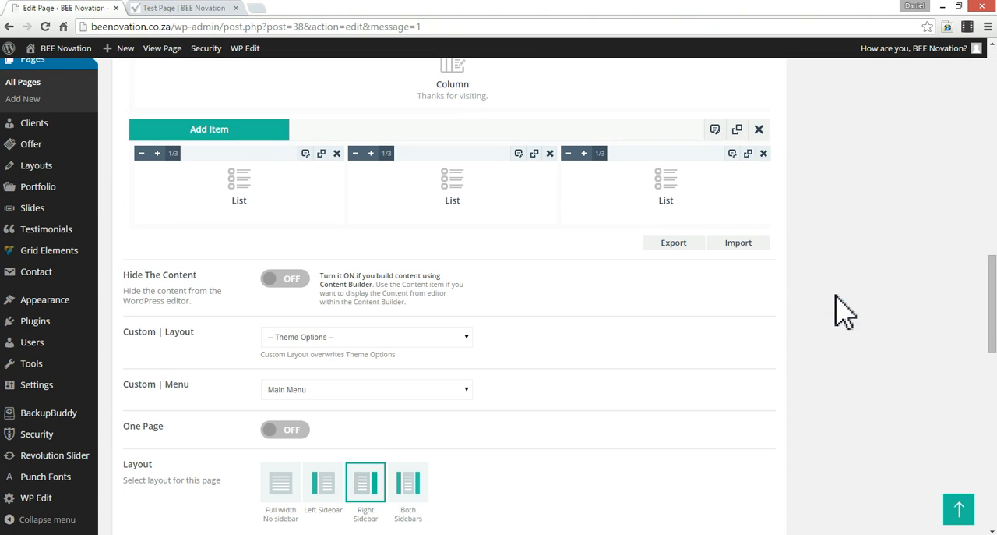
pyautogui.scroll(-4, 429, 371)
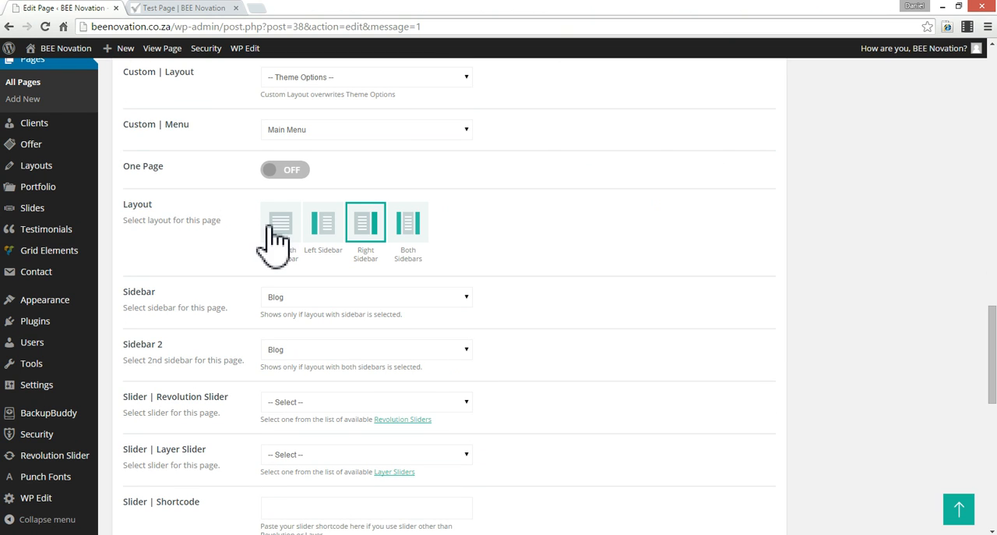
pyautogui.click(287, 233)
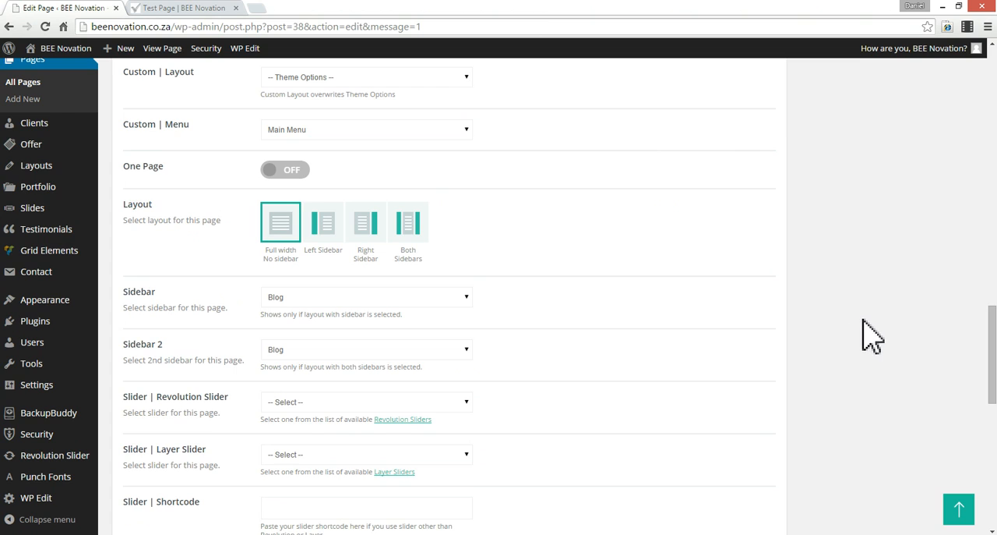
pyautogui.scroll(10, 808, 335)
pyautogui.click(952, 285)
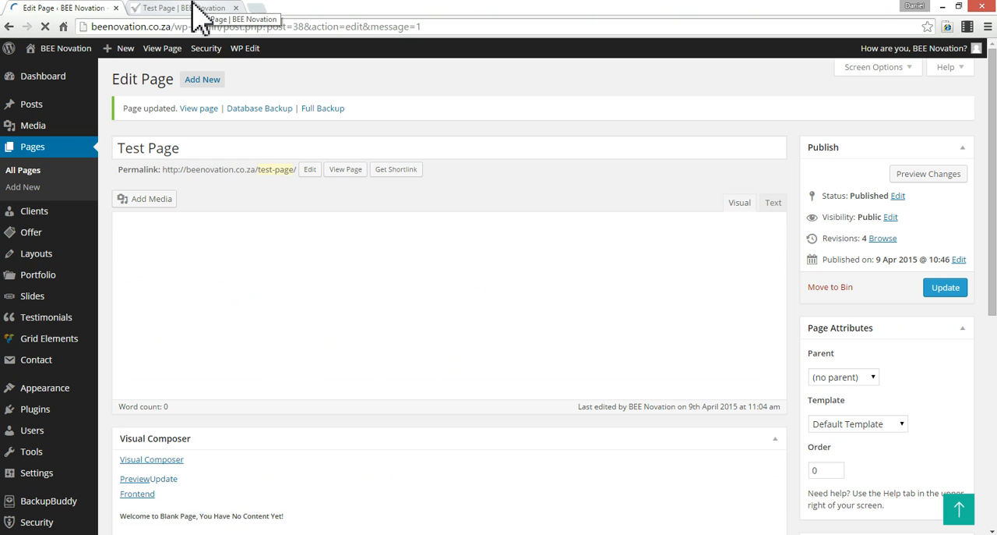
# - Reload the live Test Page and check its full-width layout from the header down to the contact details
pyautogui.click(201, 10)
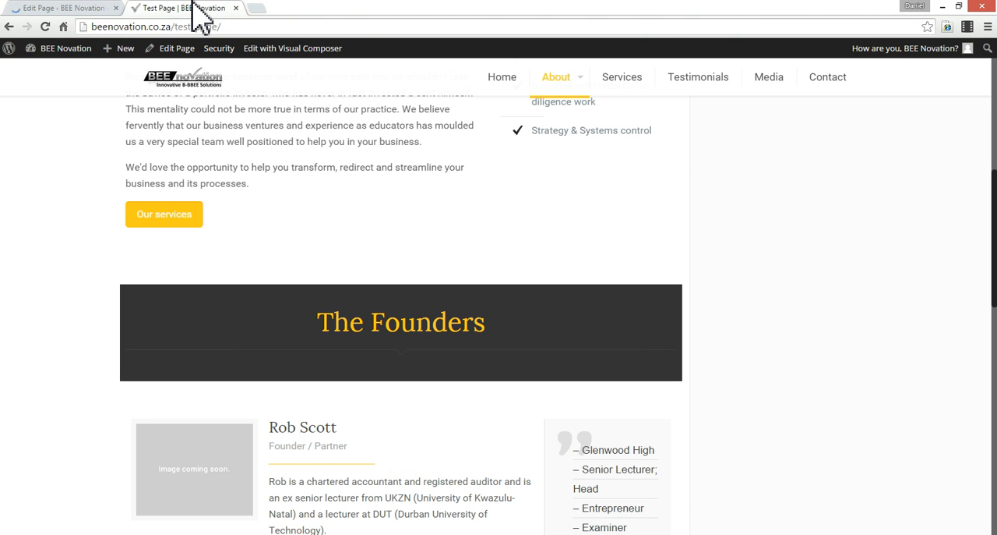
pyautogui.press('F5')
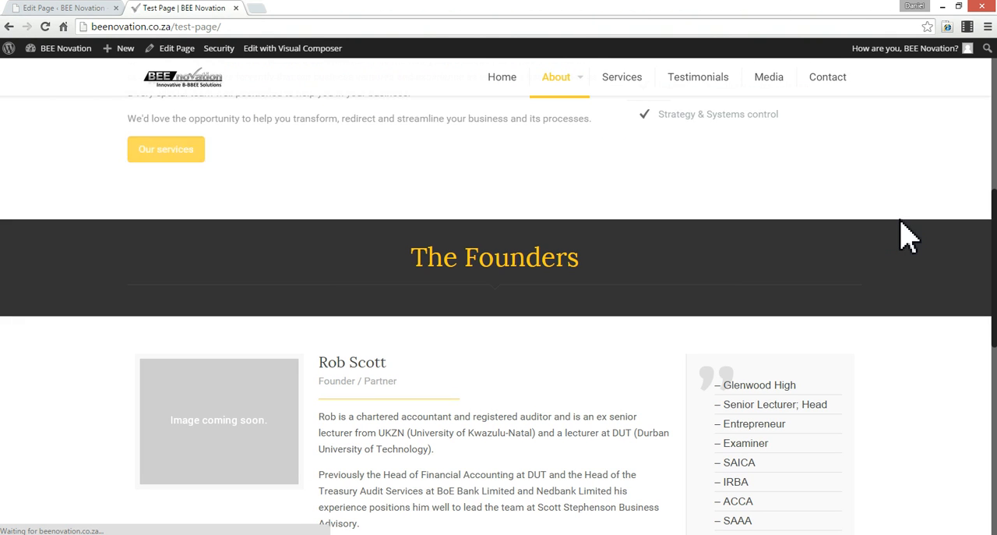
pyautogui.scroll(2, 907, 234)
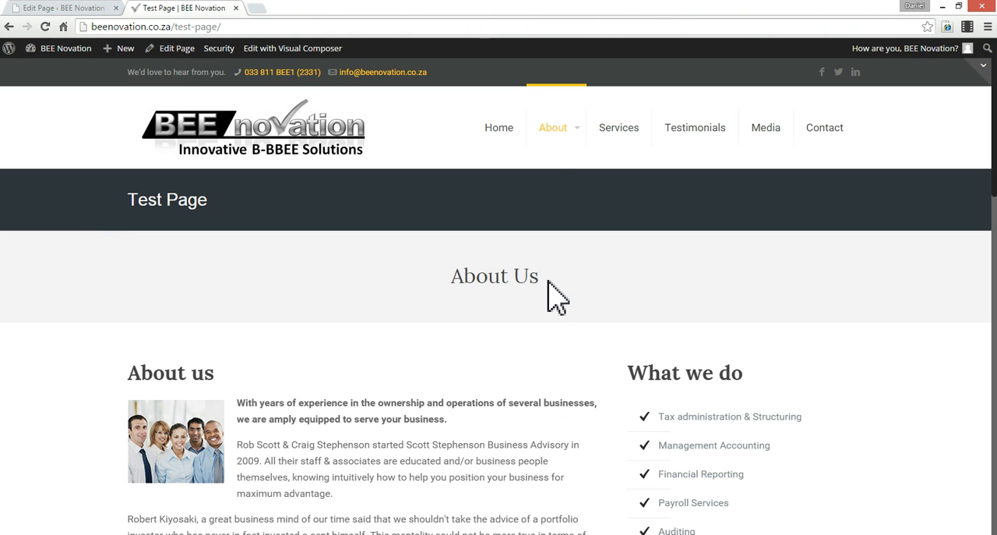
pyautogui.scroll(-5, 549, 282)
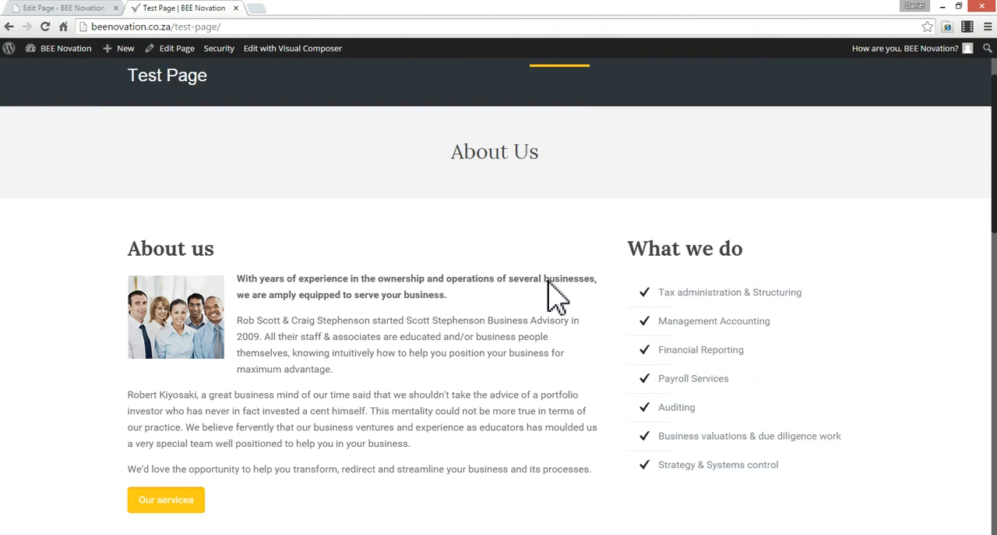
pyautogui.scroll(-10, 549, 296)
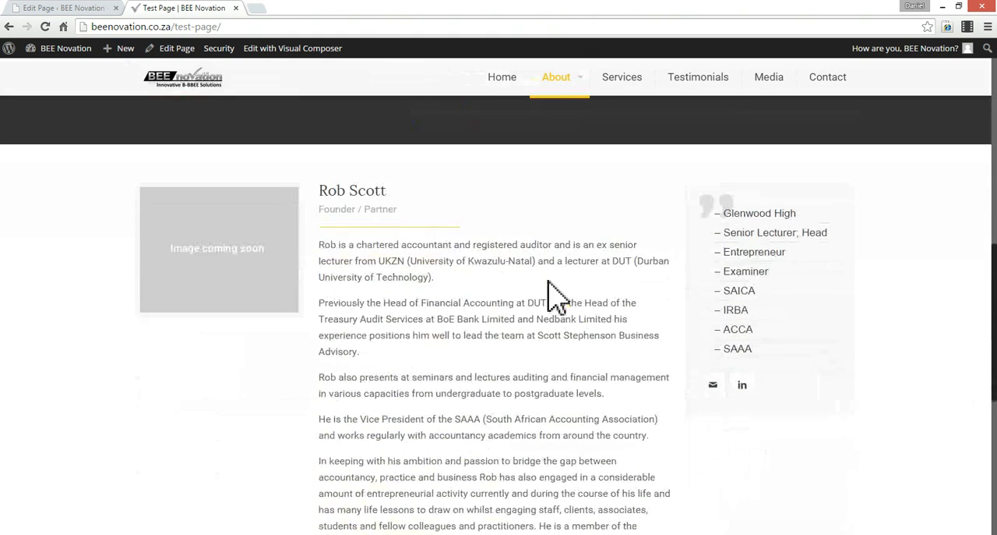
pyautogui.scroll(-1, 549, 296)
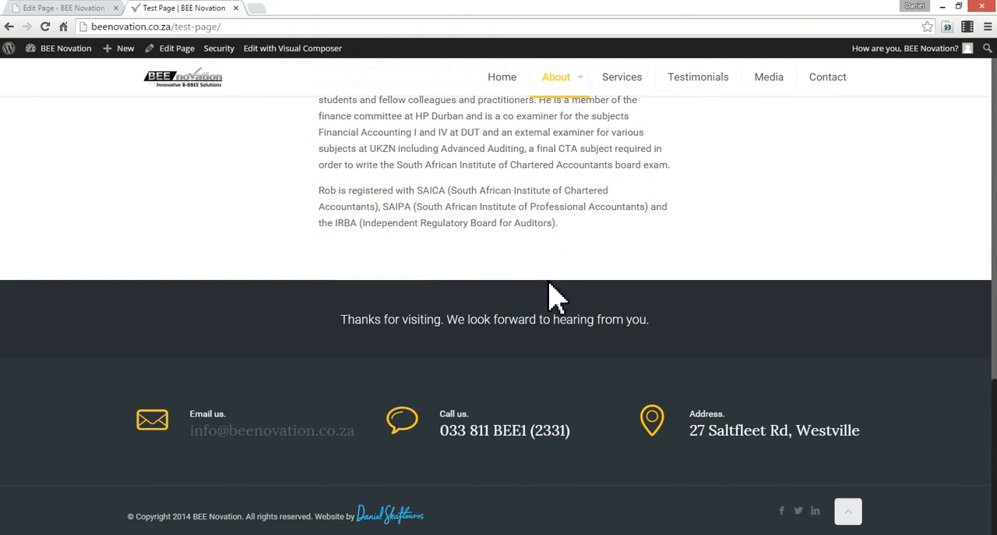
pyautogui.tripleClick(537, 431)
pyautogui.click(754, 434)
pyautogui.moveTo(574, 424); pyautogui.dragTo(470, 398)
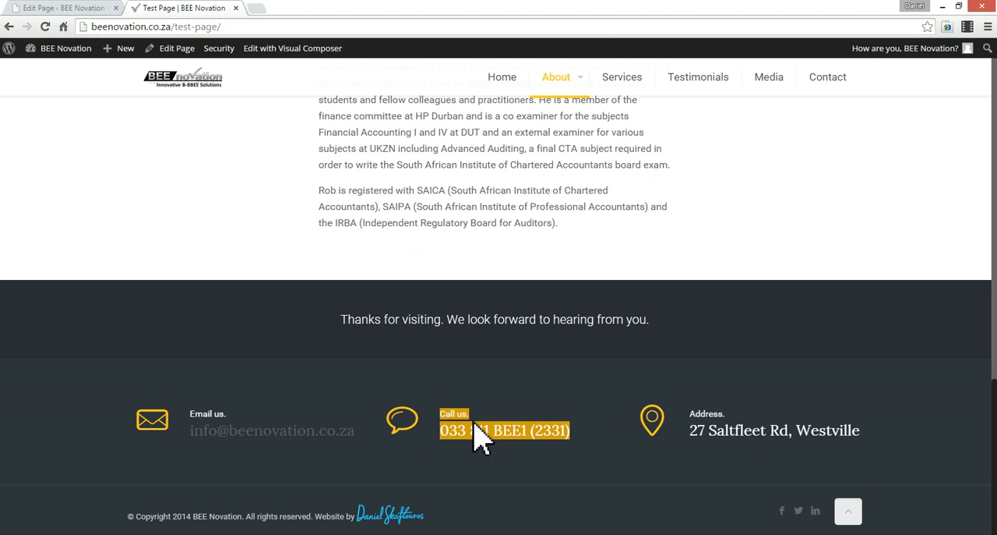
pyautogui.click(517, 428)
# - Compare Test Page's Muffin Builder sections with the live page, from the About Us heading through The Founders to the contact area
pyautogui.click(35, 8)
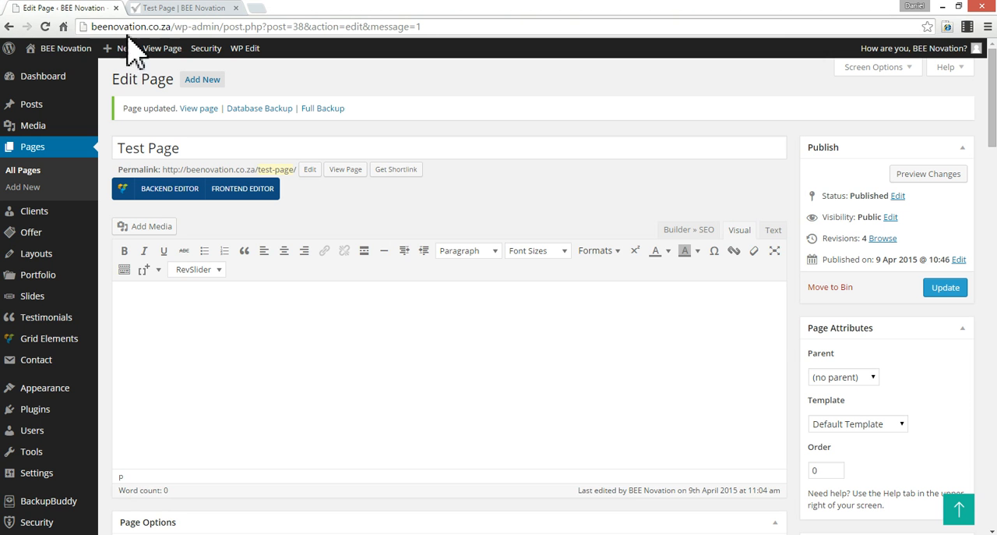
pyautogui.scroll(-10, 822, 326)
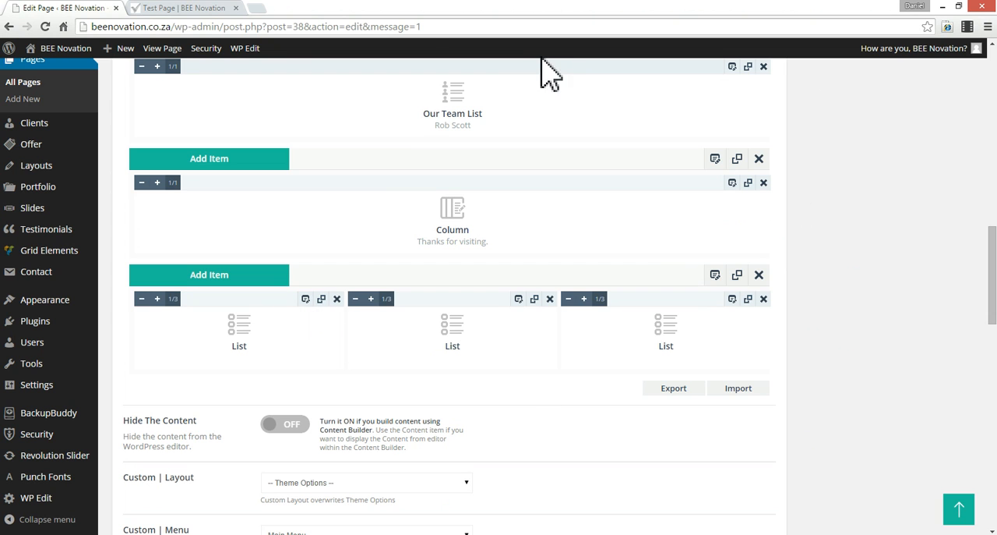
pyautogui.click(175, 6)
pyautogui.scroll(10, 604, 296)
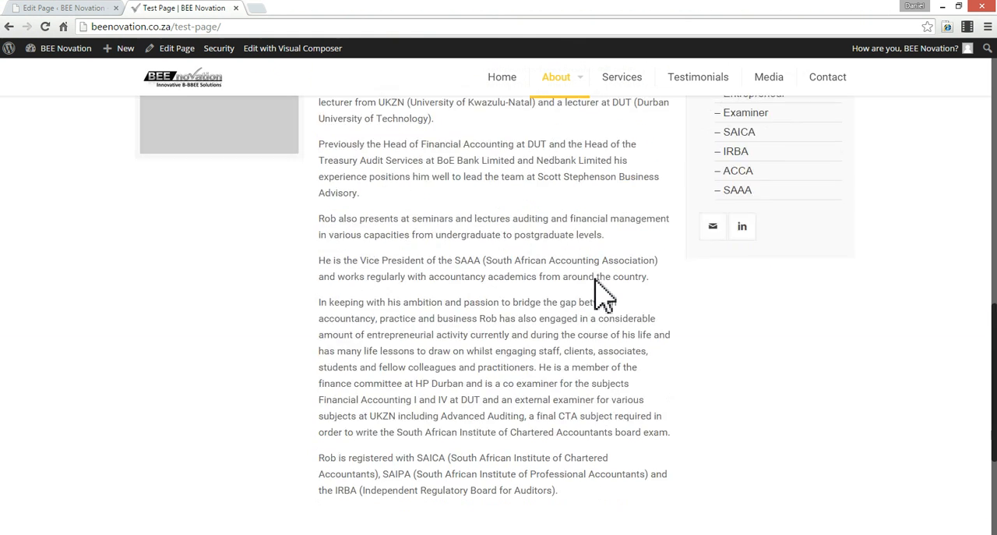
pyautogui.scroll(6, 600, 289)
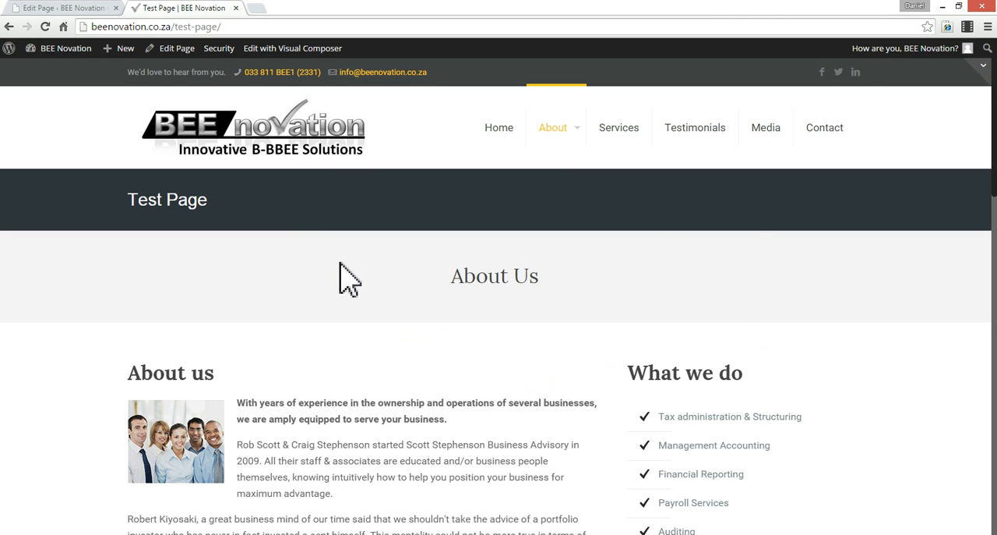
pyautogui.scroll(-3, 323, 366)
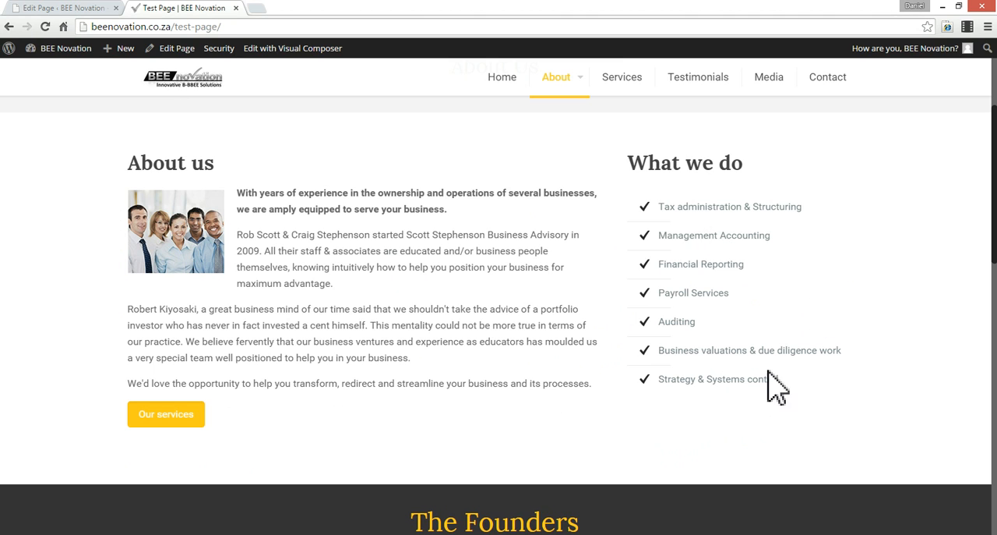
pyautogui.scroll(-3, 736, 315)
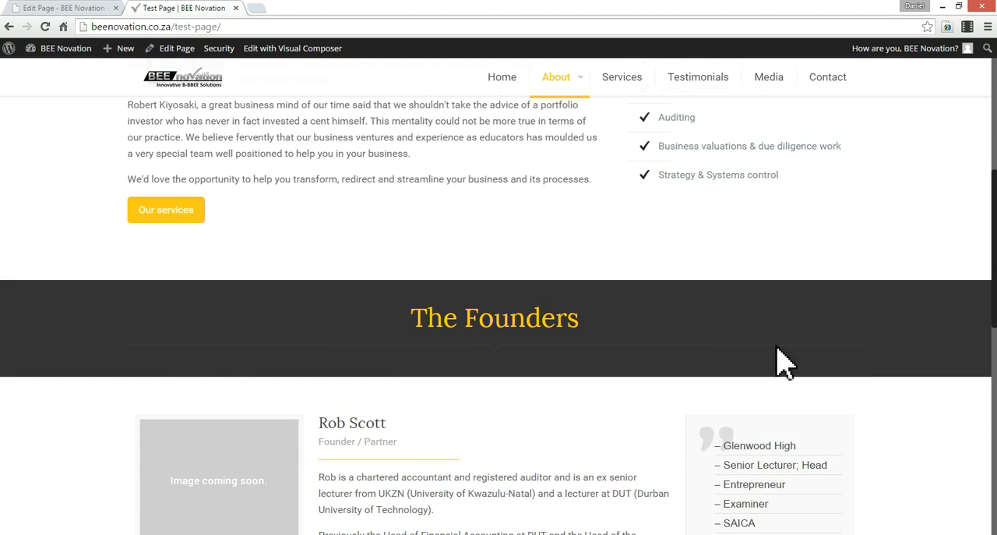
pyautogui.scroll(-2, 574, 356)
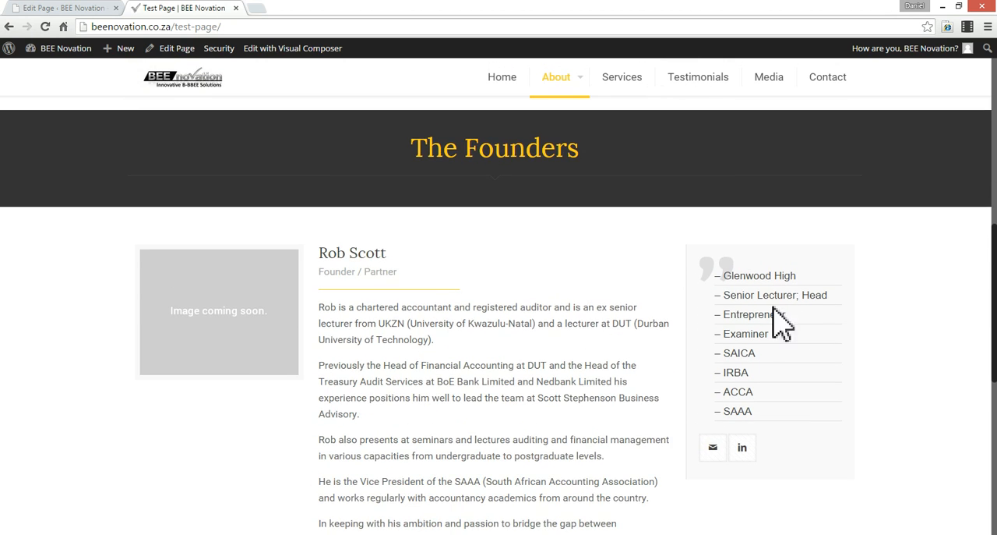
pyautogui.scroll(-1, 454, 307)
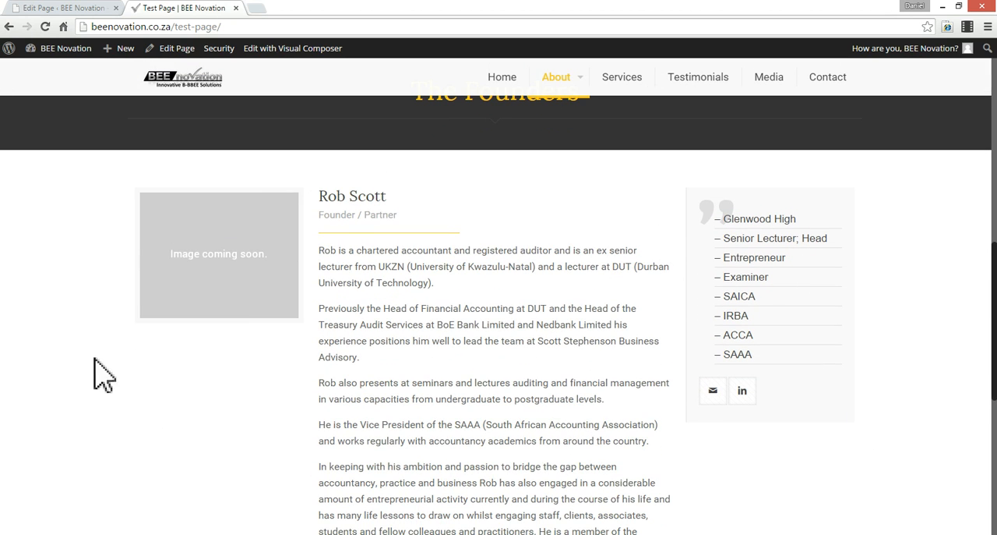
pyautogui.scroll(-5, 709, 358)
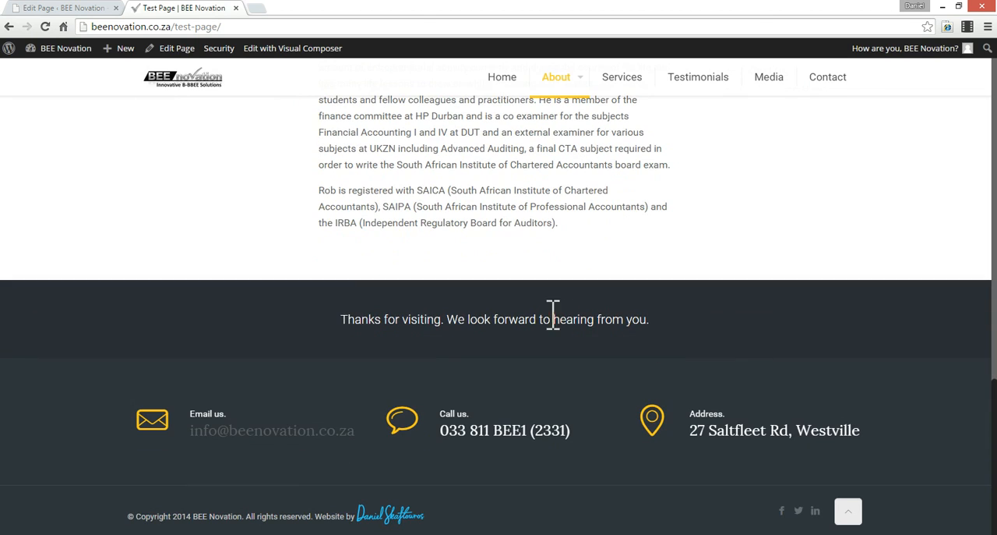
# - Examine the live page's thank-you line and contact details against the matching Column and three List items in the builder
pyautogui.moveTo(338, 314)
pyautogui.mouseDown()
pyautogui.moveTo(742, 317)
pyautogui.moveTo(347, 307)
pyautogui.moveTo(349, 316)
pyautogui.mouseUp()
pyautogui.click(857, 327)
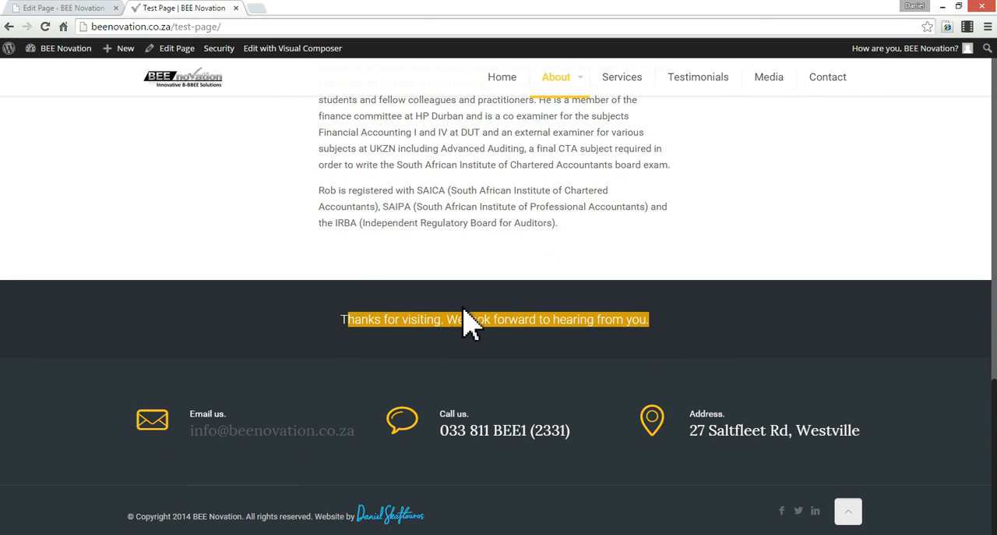
pyautogui.click(438, 390)
pyautogui.moveTo(105, 412); pyautogui.dragTo(893, 429)
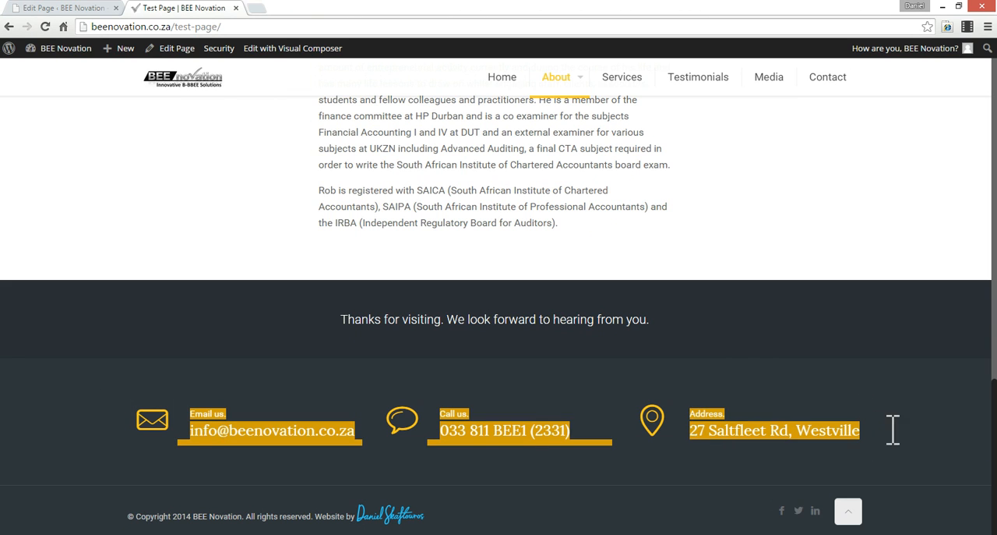
pyautogui.click(941, 454)
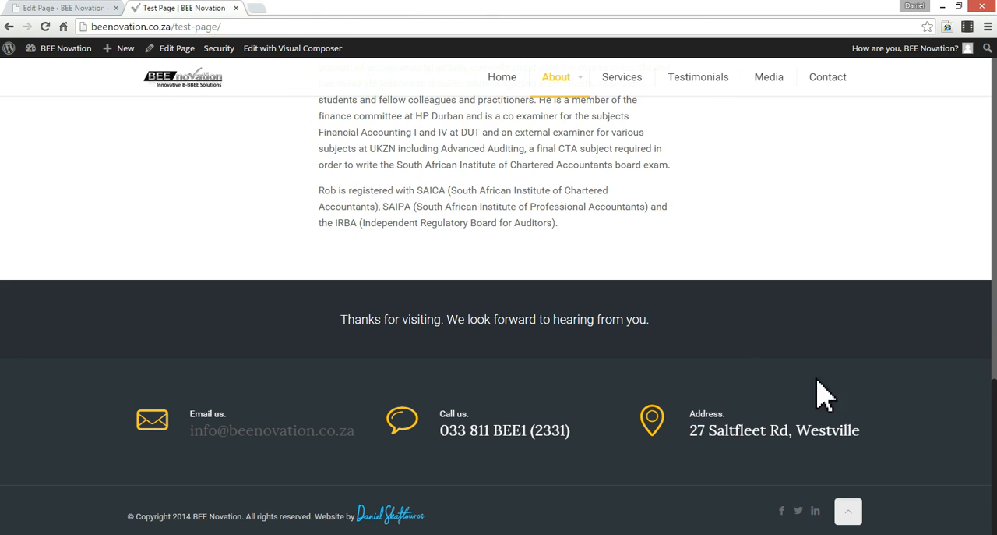
pyautogui.click(55, 8)
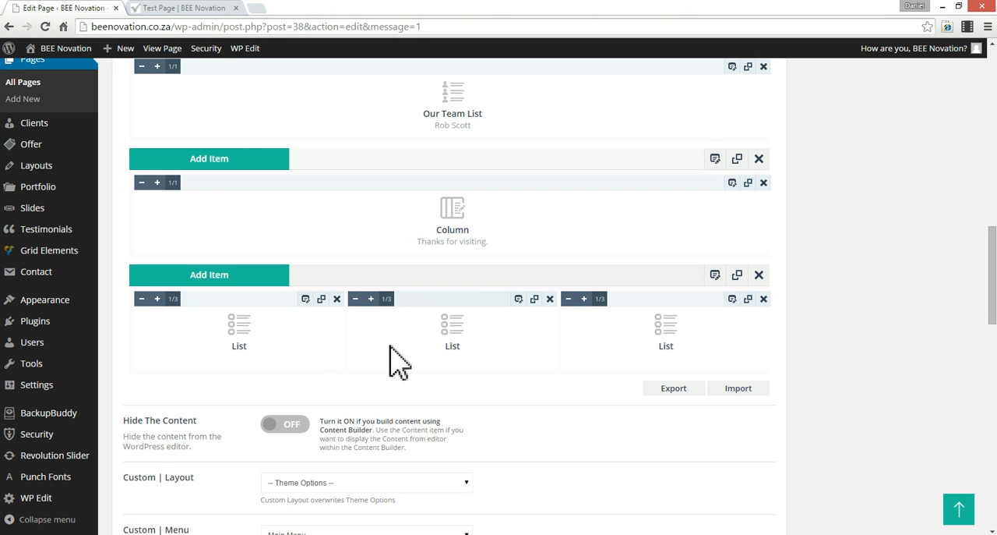
pyautogui.click(187, 8)
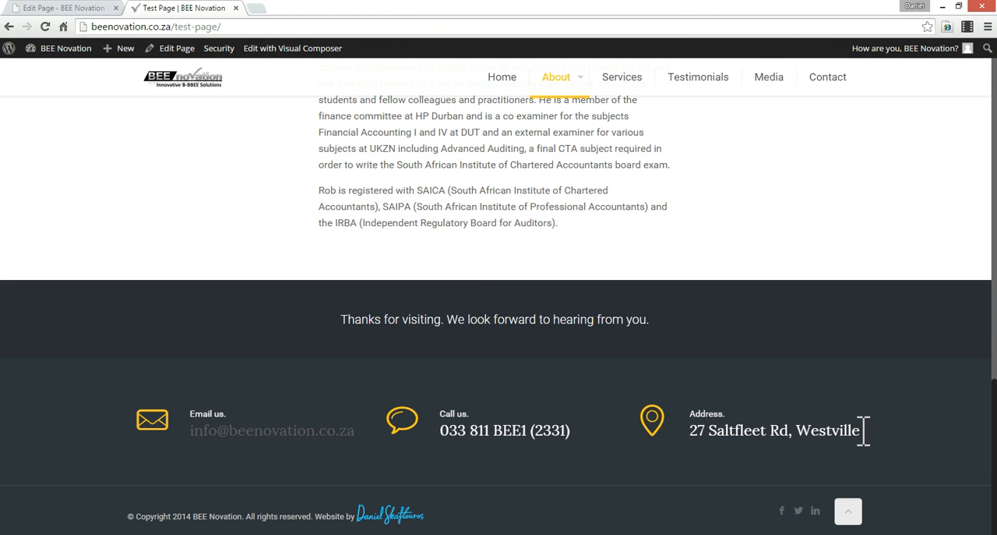
pyautogui.click(37, 9)
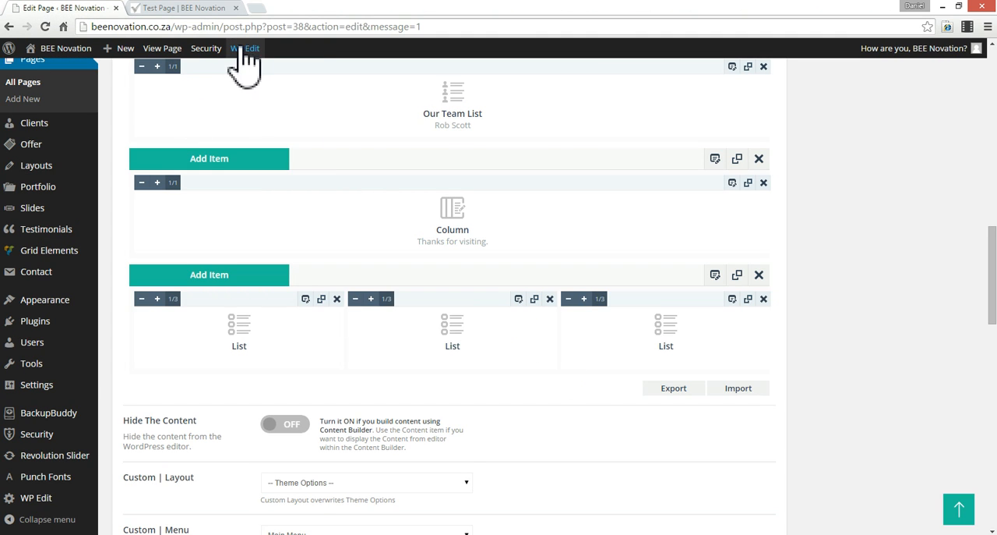
pyautogui.click(192, 8)
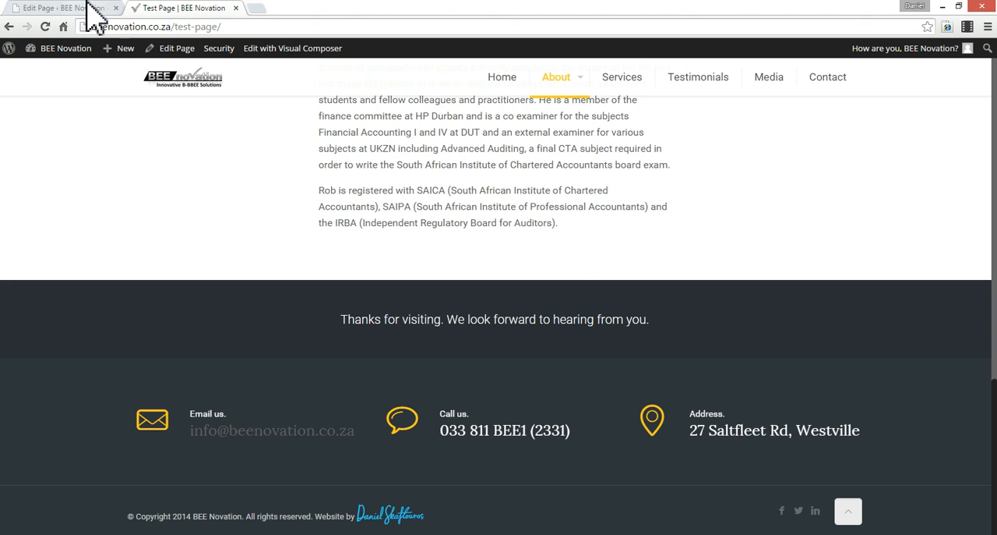
# - Edit the third contact List item in the Test Page builder, replacing its street address with a Durban Central city, province and country address
pyautogui.click(28, 9)
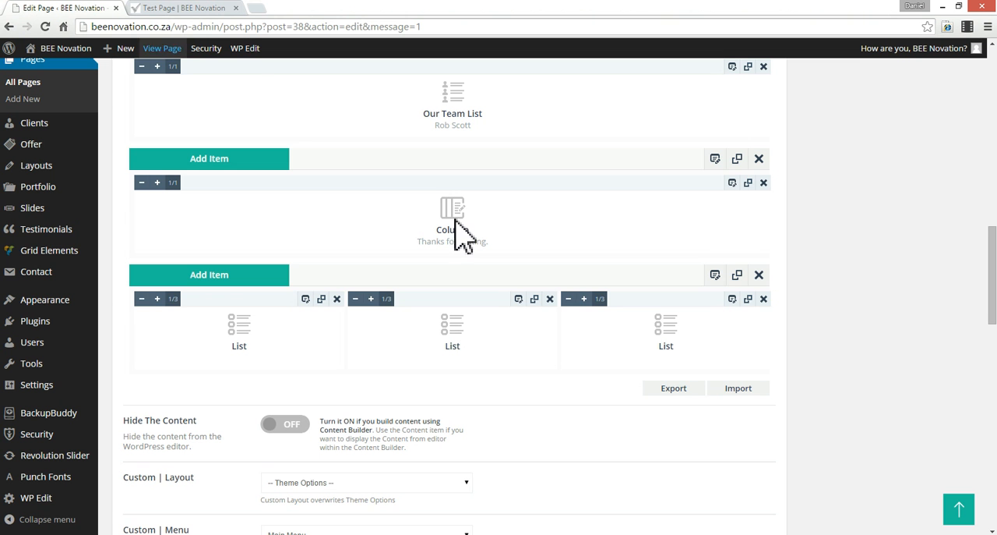
pyautogui.click(734, 301)
pyautogui.scroll(3, 631, 362)
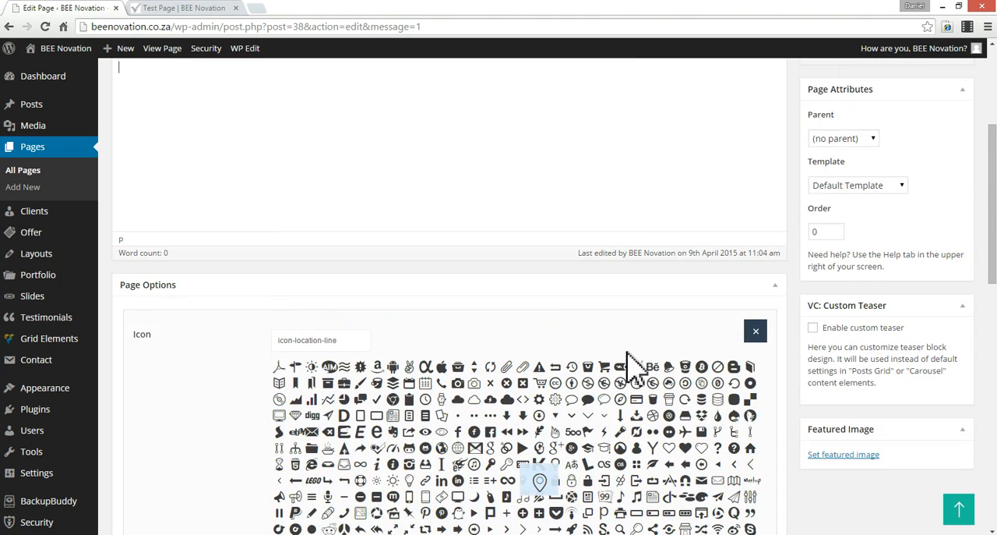
pyautogui.scroll(-4, 633, 365)
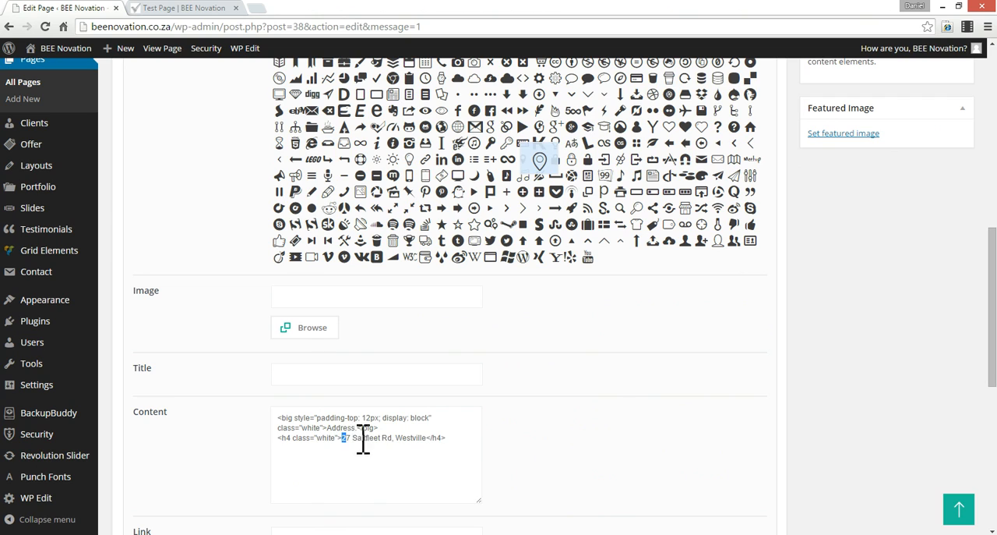
pyautogui.moveTo(363, 438); pyautogui.dragTo(437, 438)
pyautogui.write('D')
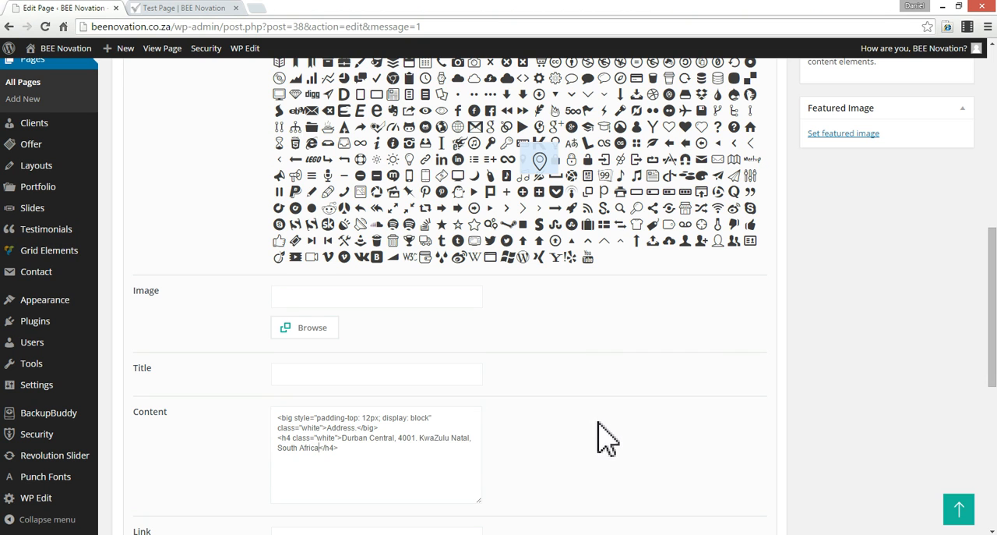
# - Save the address List item's changes and update Test Page
pyautogui.scroll(6, 953, 307)
pyautogui.scroll(-8, 952, 304)
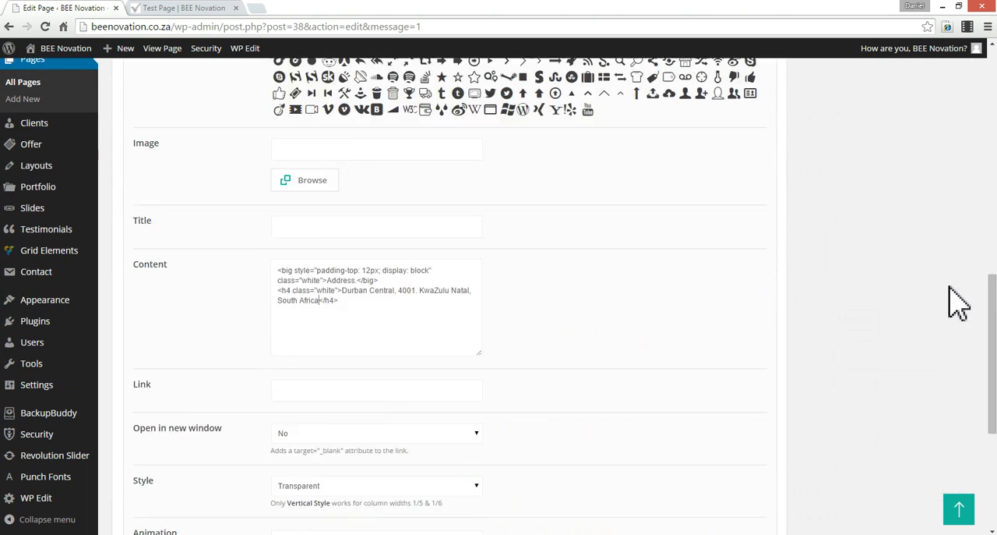
pyautogui.scroll(-4, 958, 302)
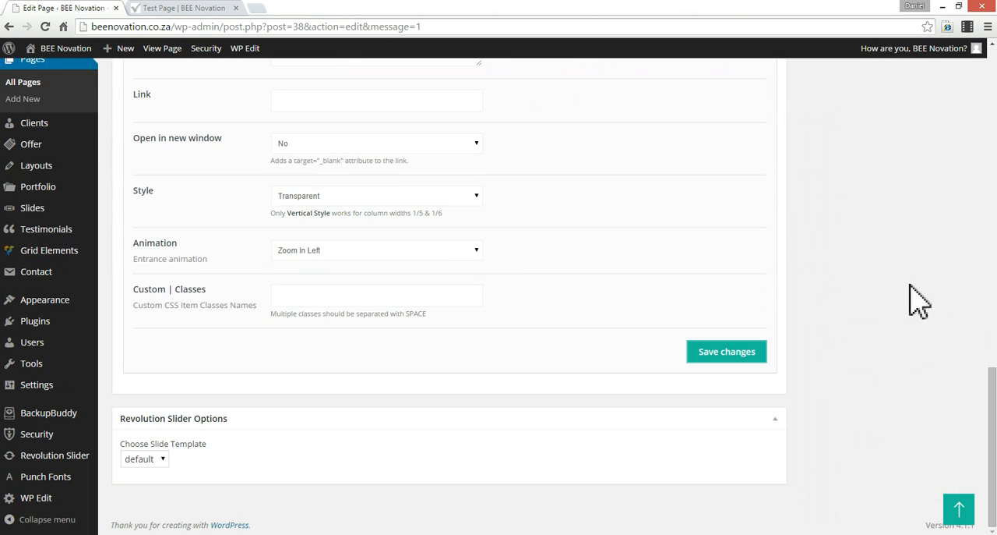
pyautogui.click(727, 351)
pyautogui.scroll(10, 857, 397)
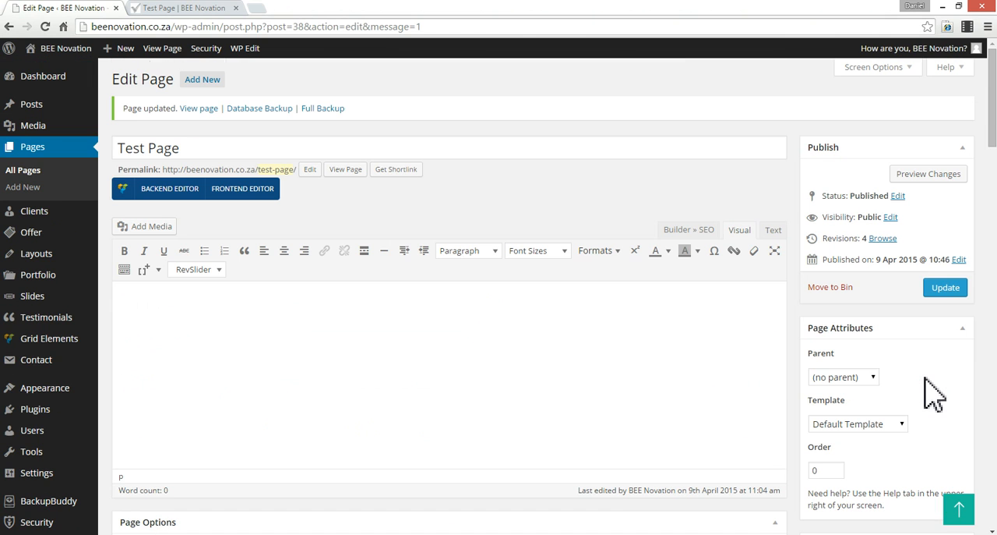
pyautogui.click(945, 287)
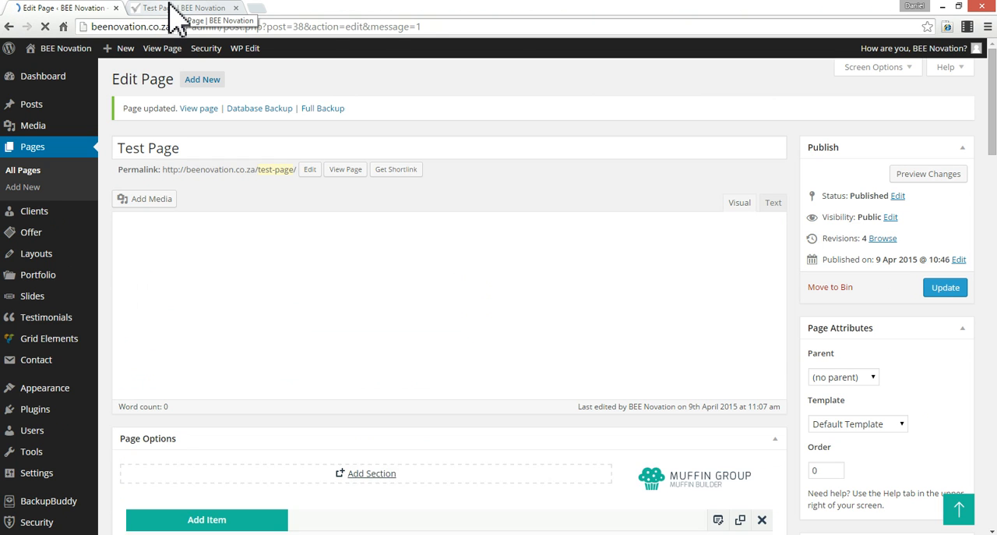
# - Reload the live Test Page and check the edited address in the contact area below the thank-you line
pyautogui.click(177, 9)
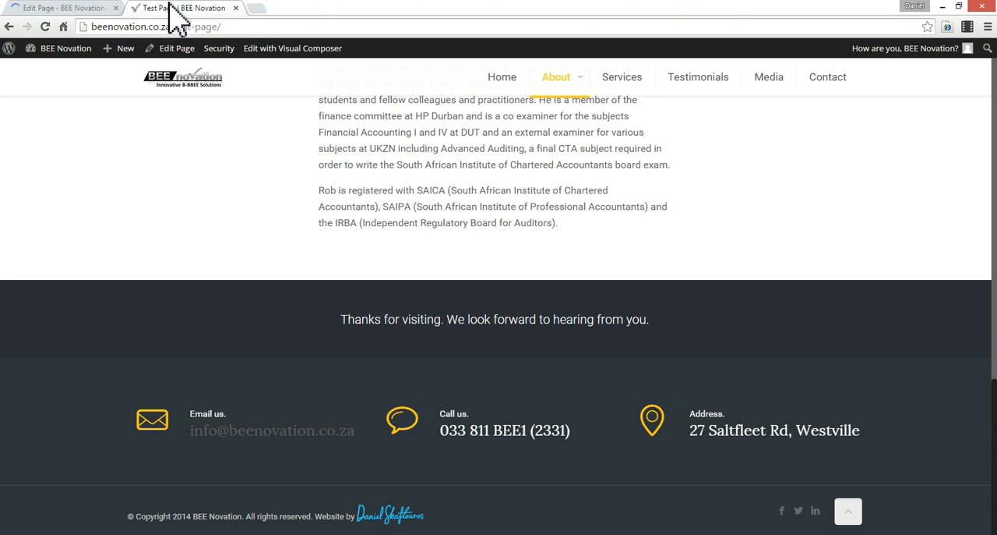
pyautogui.press('F5')
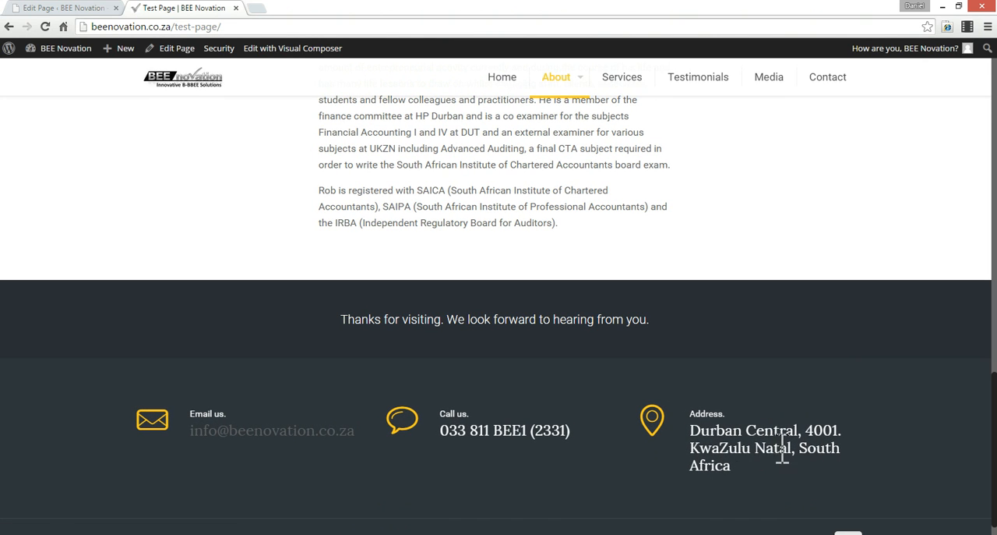
pyautogui.tripleClick(779, 448)
pyautogui.click(826, 466)
pyautogui.scroll(-1, 877, 454)
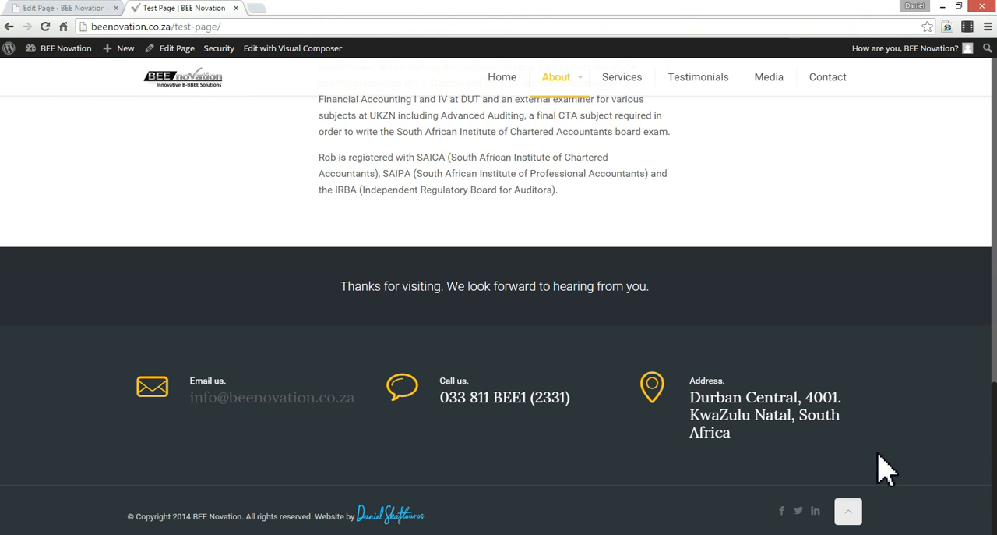
pyautogui.tripleClick(774, 425)
pyautogui.click(800, 419)
pyautogui.scroll(2, 696, 452)
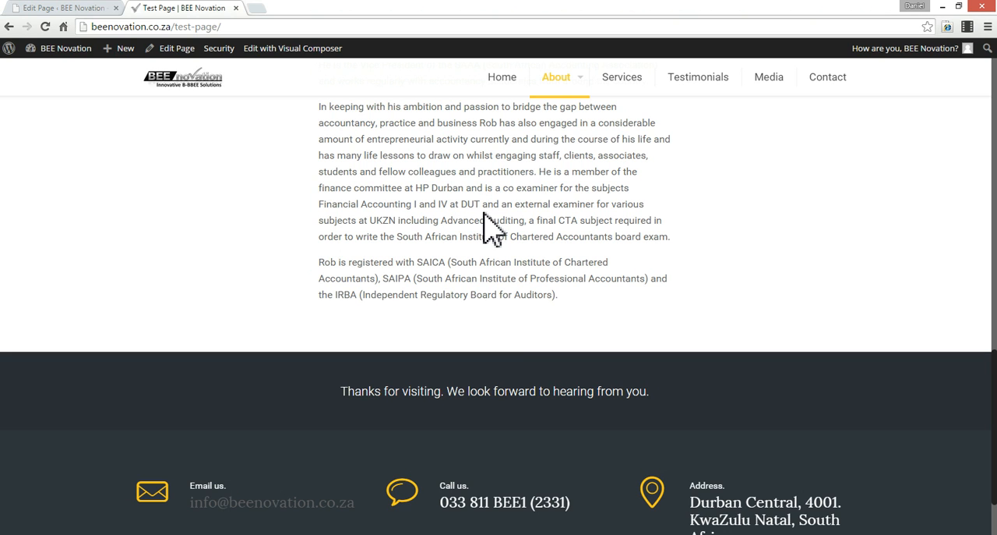
# - Return to the Test Page editor and bring up the Appearance options of the WordPress admin
pyautogui.click(69, 7)
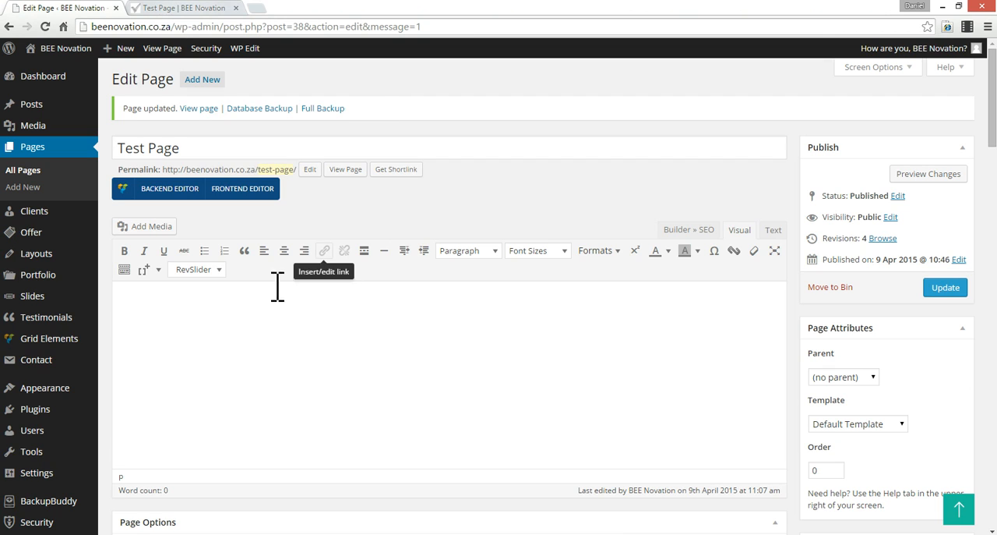
pyautogui.moveTo(70, 395)
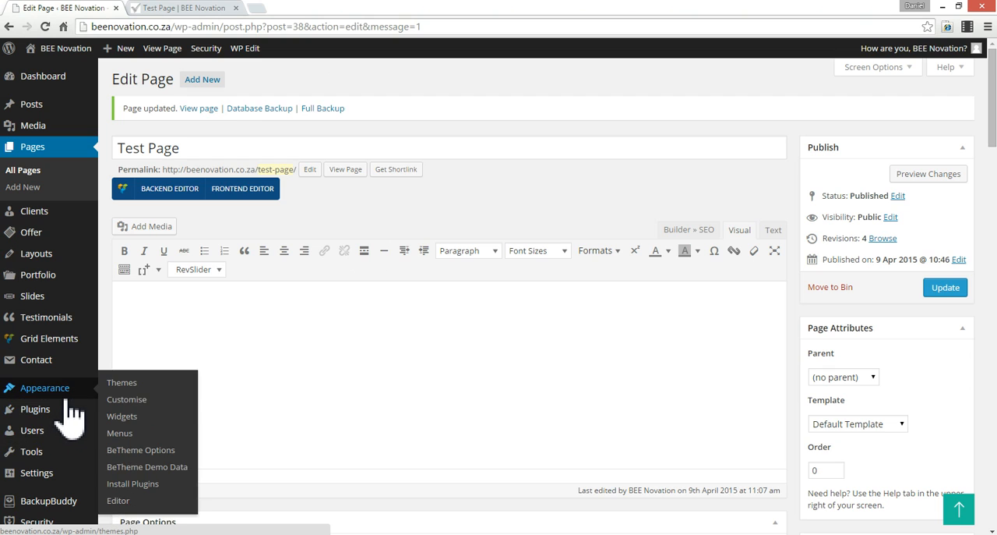